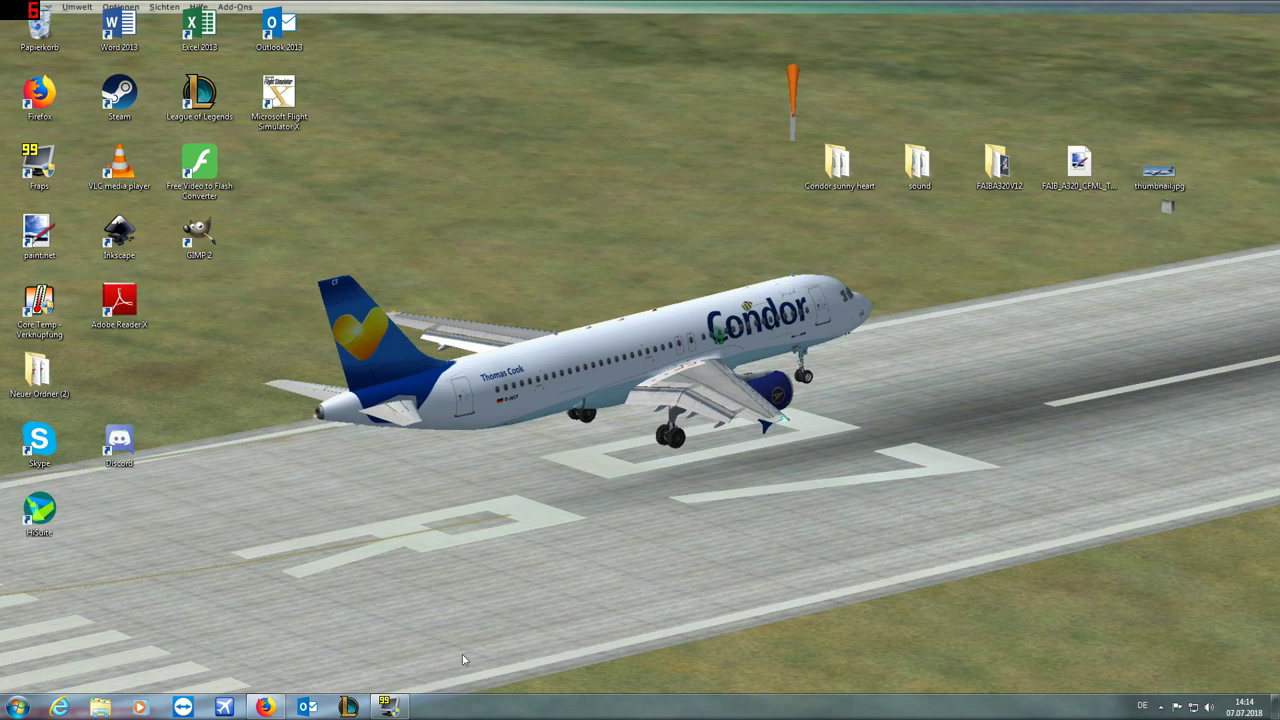
Step: Restore the Firefox window from the taskbar
{"action": "left_click", "coordinate": [278, 708]}
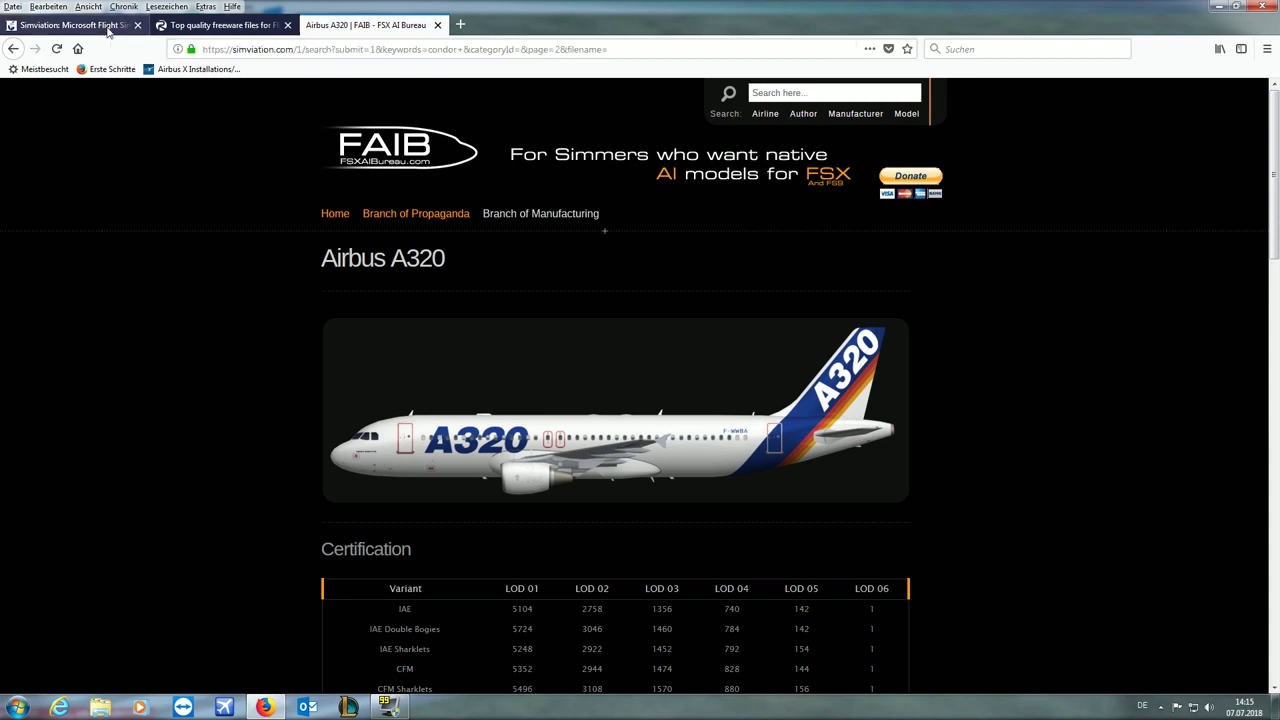
Step: Switch to the Simviation 'condor' results and scroll page 3 to the A320 Condor livery packages
{"action": "left_click", "coordinate": [108, 26]}
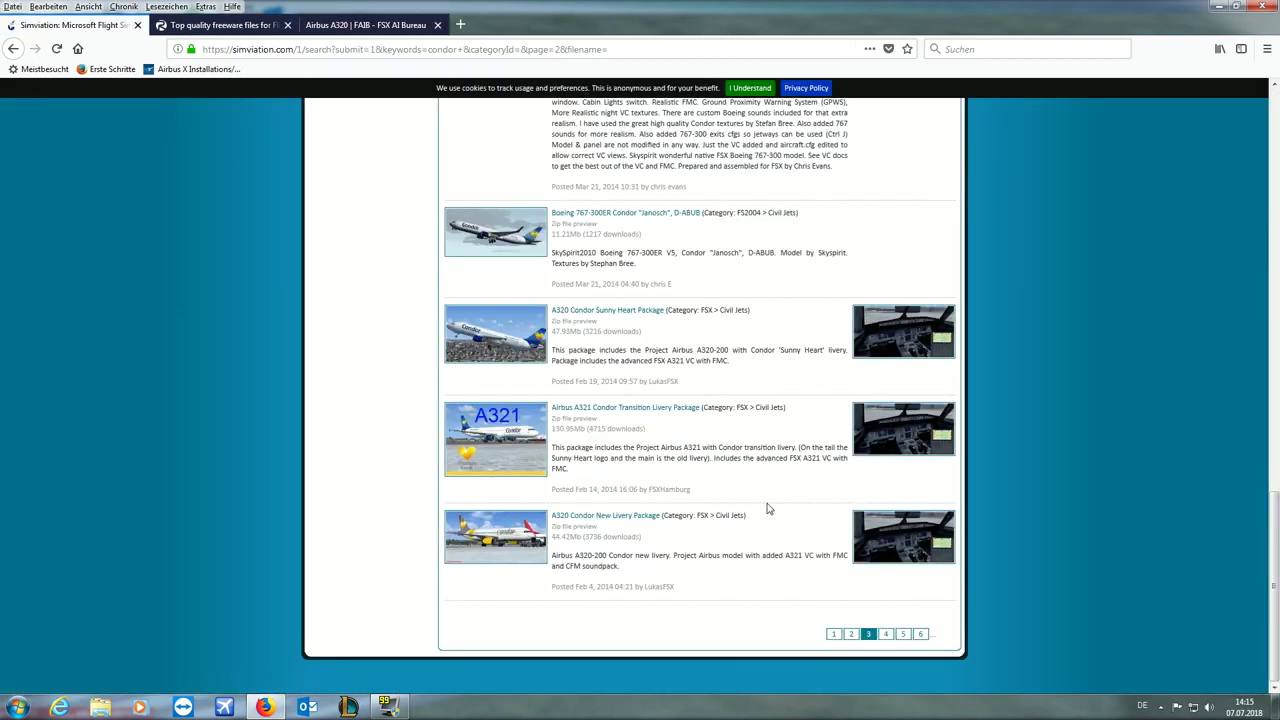
{"action": "scroll", "coordinate": [766, 508], "scroll_direction": "up", "scroll_amount": 1}
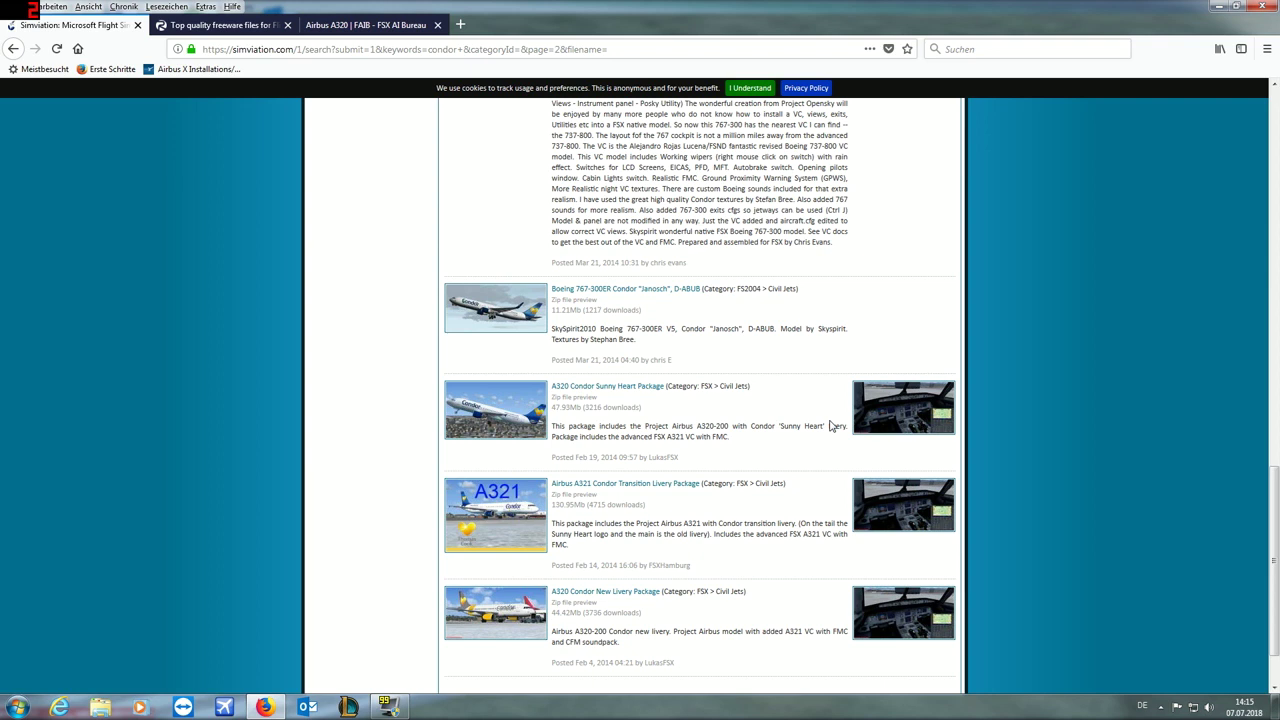
{"action": "scroll", "coordinate": [829, 426], "scroll_direction": "up", "scroll_amount": 4}
{"action": "scroll", "coordinate": [829, 426], "scroll_direction": "down", "scroll_amount": 4}
{"action": "scroll", "coordinate": [829, 426], "scroll_direction": "down", "scroll_amount": 2}
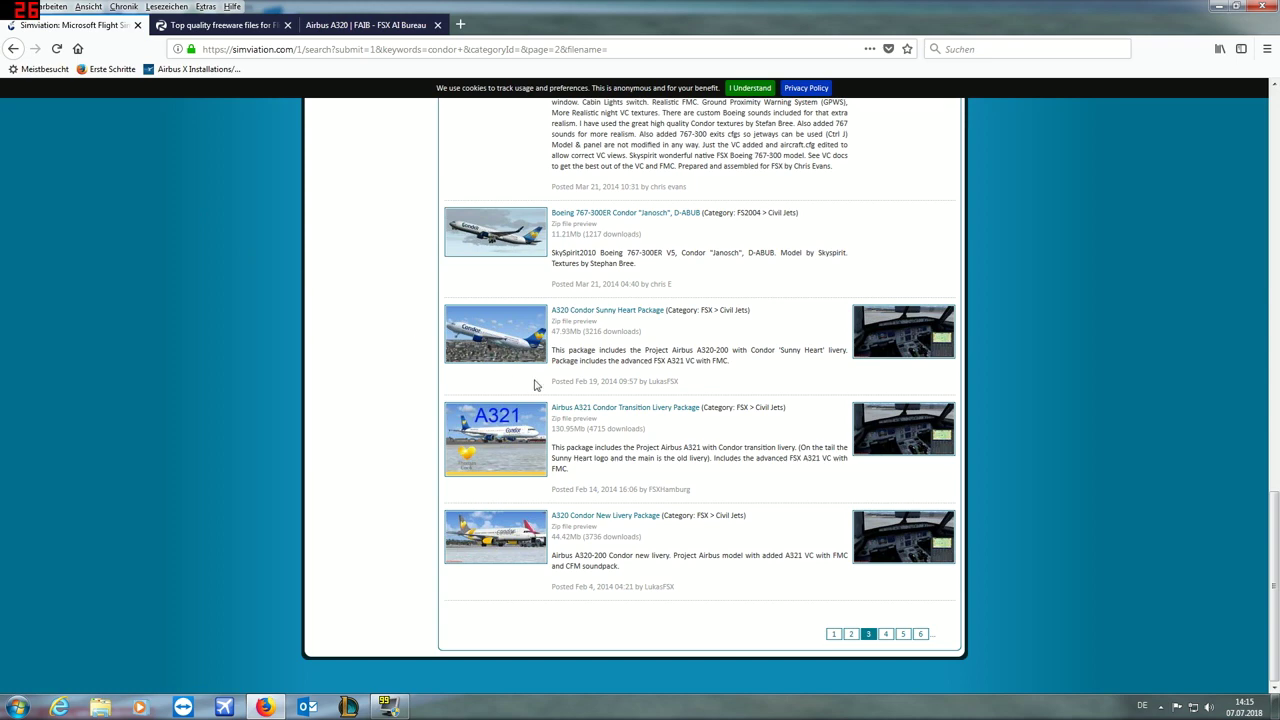
{"action": "scroll", "coordinate": [535, 384], "scroll_direction": "up", "scroll_amount": 10}
{"action": "scroll", "coordinate": [820, 231], "scroll_direction": "up", "scroll_amount": 4}
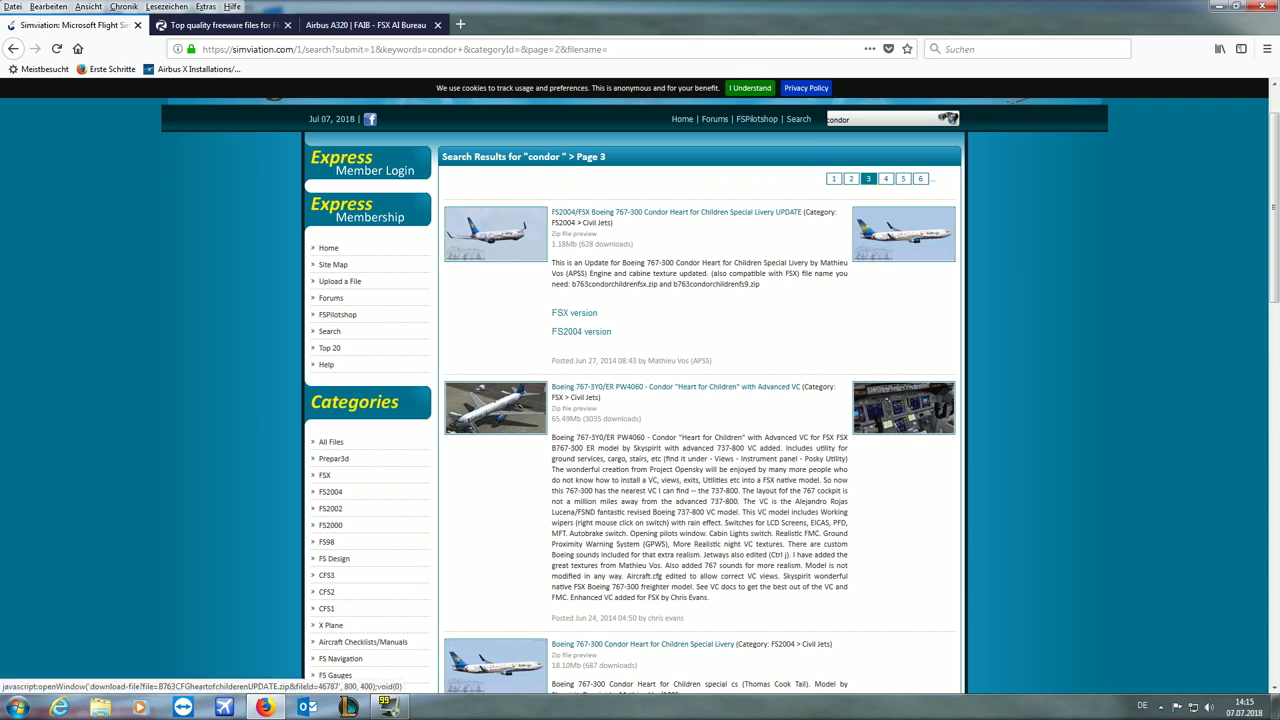
{"action": "scroll", "coordinate": [575, 212], "scroll_direction": "down", "scroll_amount": 10}
{"action": "scroll", "coordinate": [580, 370], "scroll_direction": "down", "scroll_amount": 5}
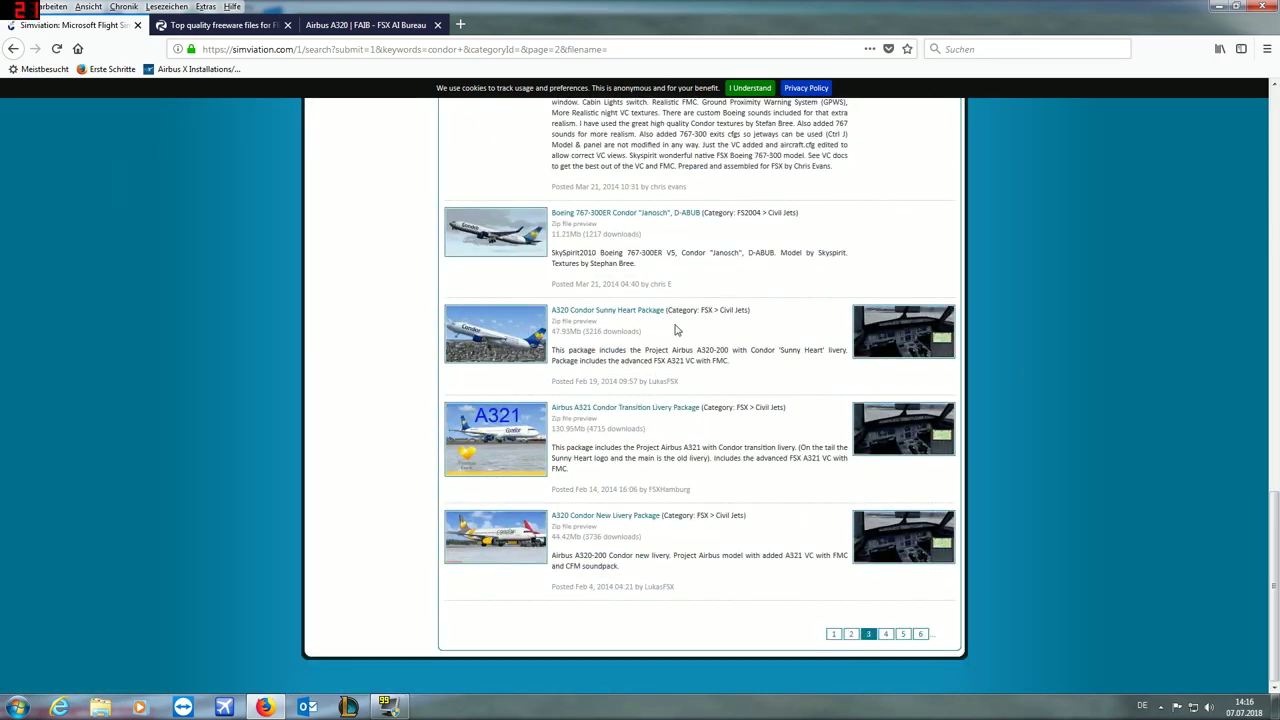
Step: On Rikoooo, open FSX & P3D Airplanes > Boeing and browse the listings
{"action": "left_click", "coordinate": [225, 24]}
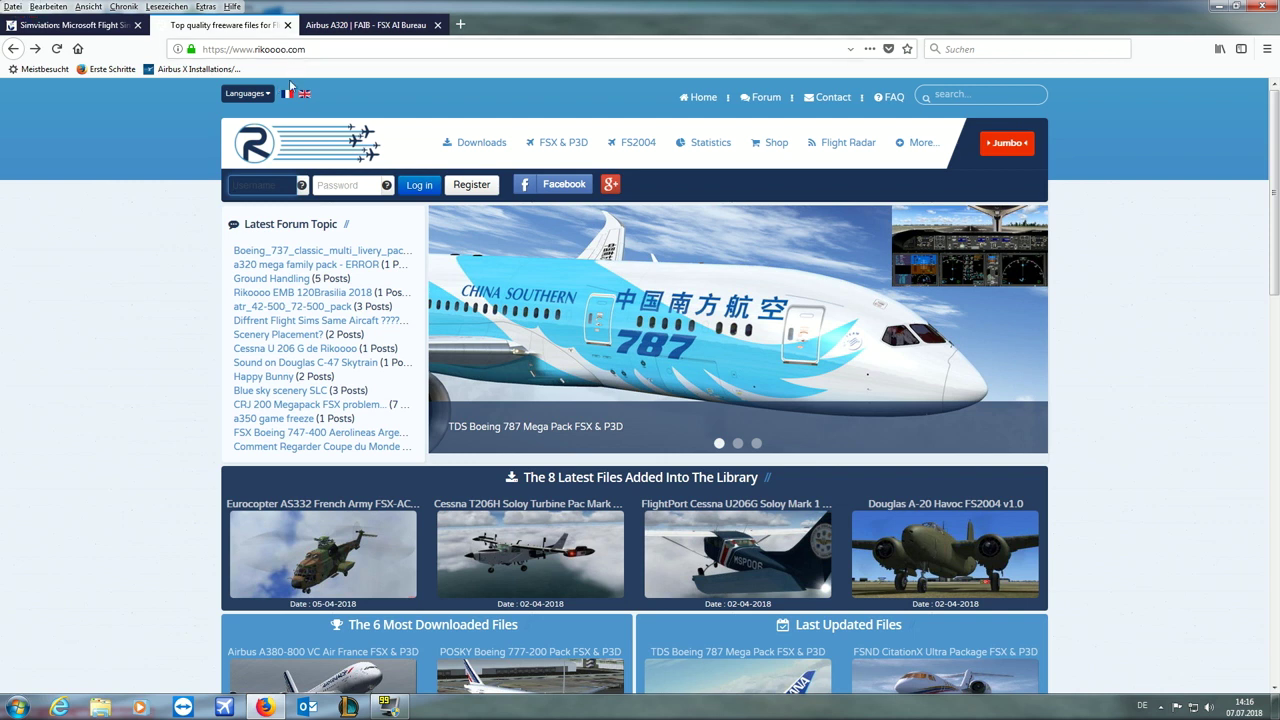
{"action": "mouse_move", "coordinate": [521, 152]}
{"action": "mouse_move", "coordinate": [561, 143]}
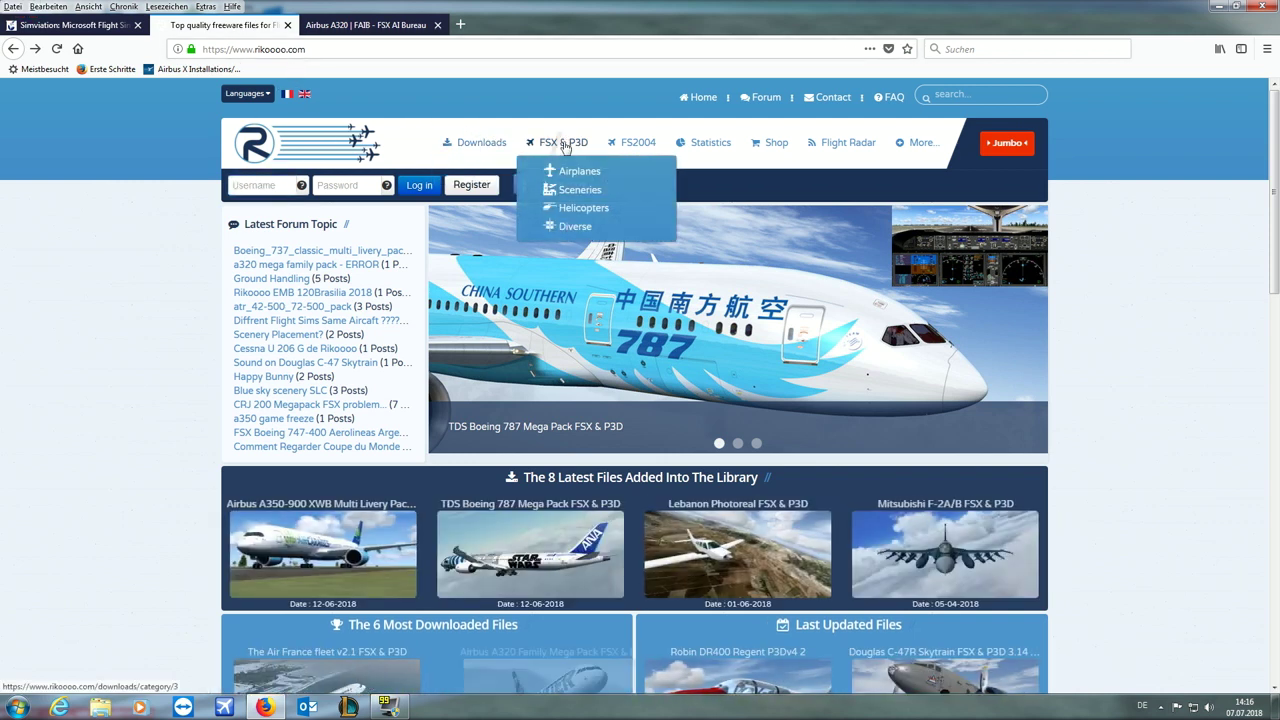
{"action": "left_click", "coordinate": [563, 171]}
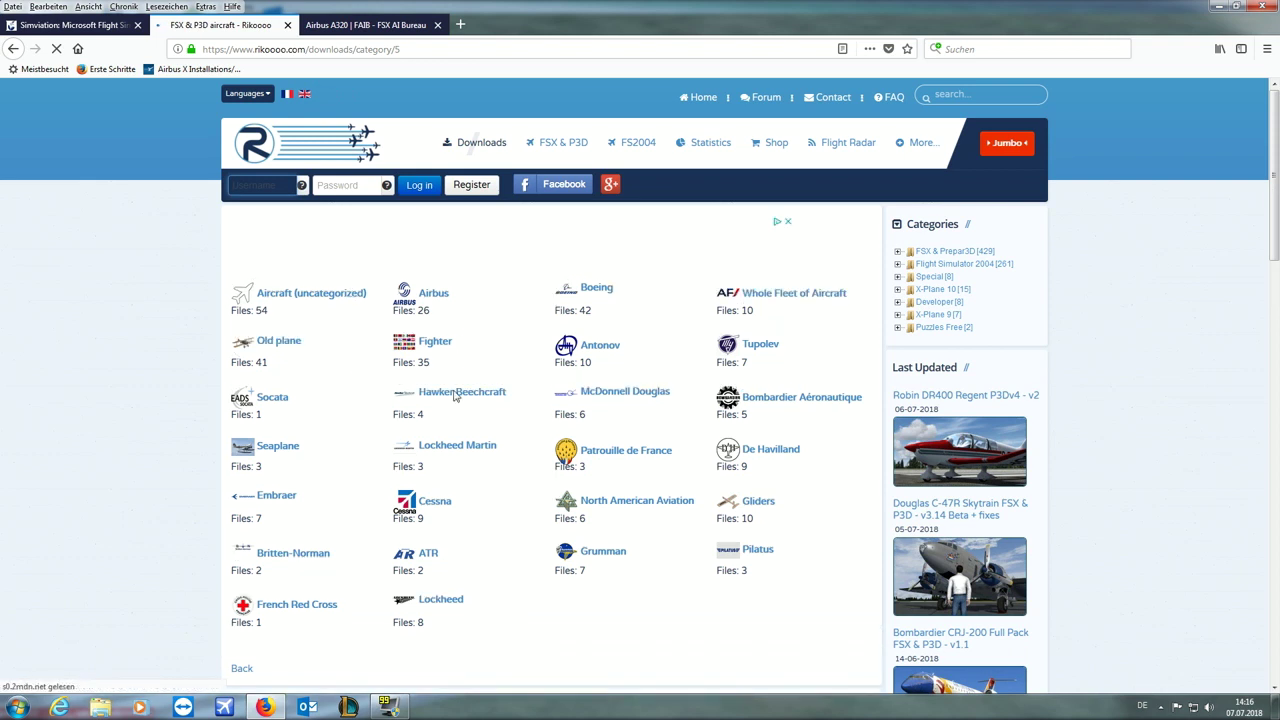
{"action": "left_click", "coordinate": [591, 293]}
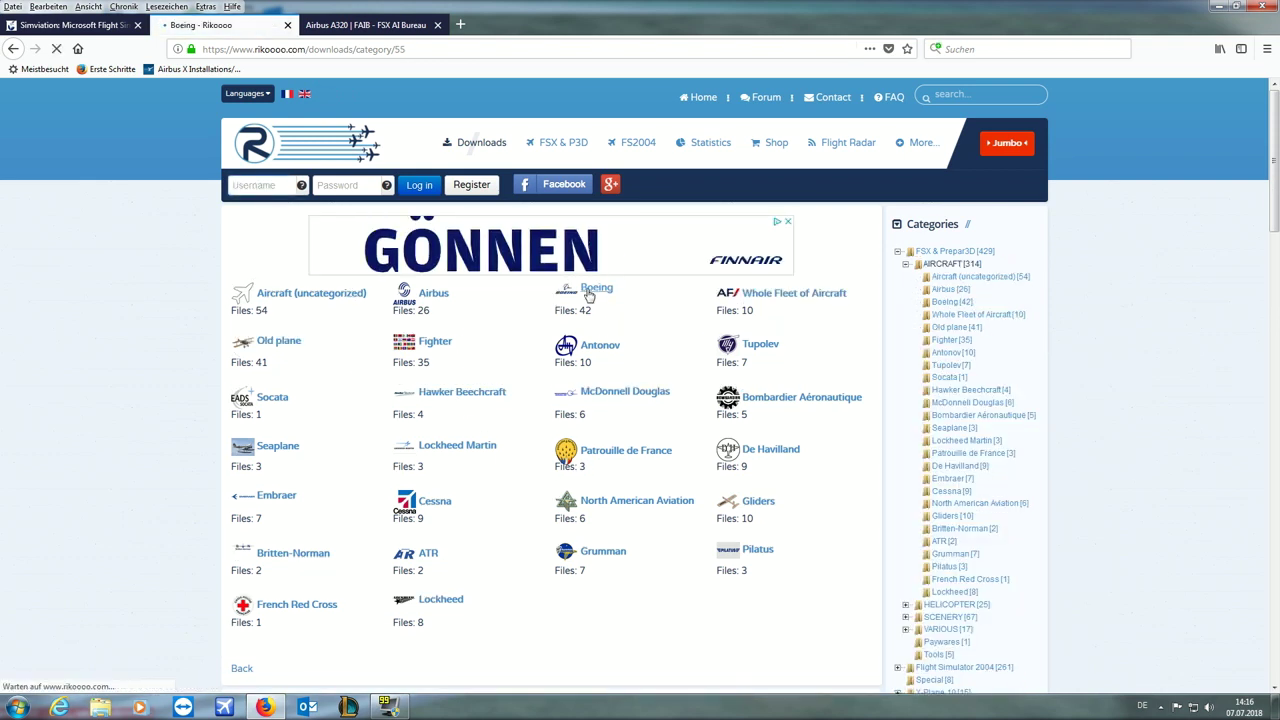
{"action": "scroll", "coordinate": [560, 345], "scroll_direction": "down", "scroll_amount": 3}
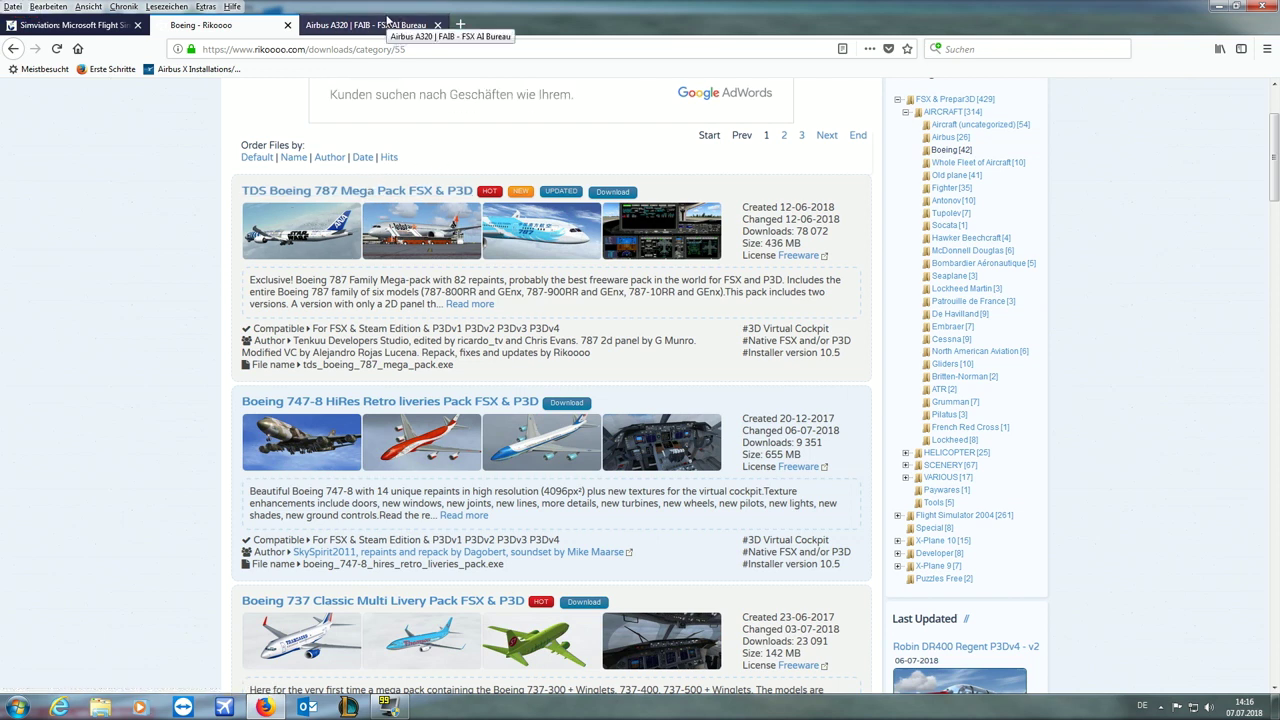
{"action": "scroll", "coordinate": [477, 371], "scroll_direction": "down", "scroll_amount": 4}
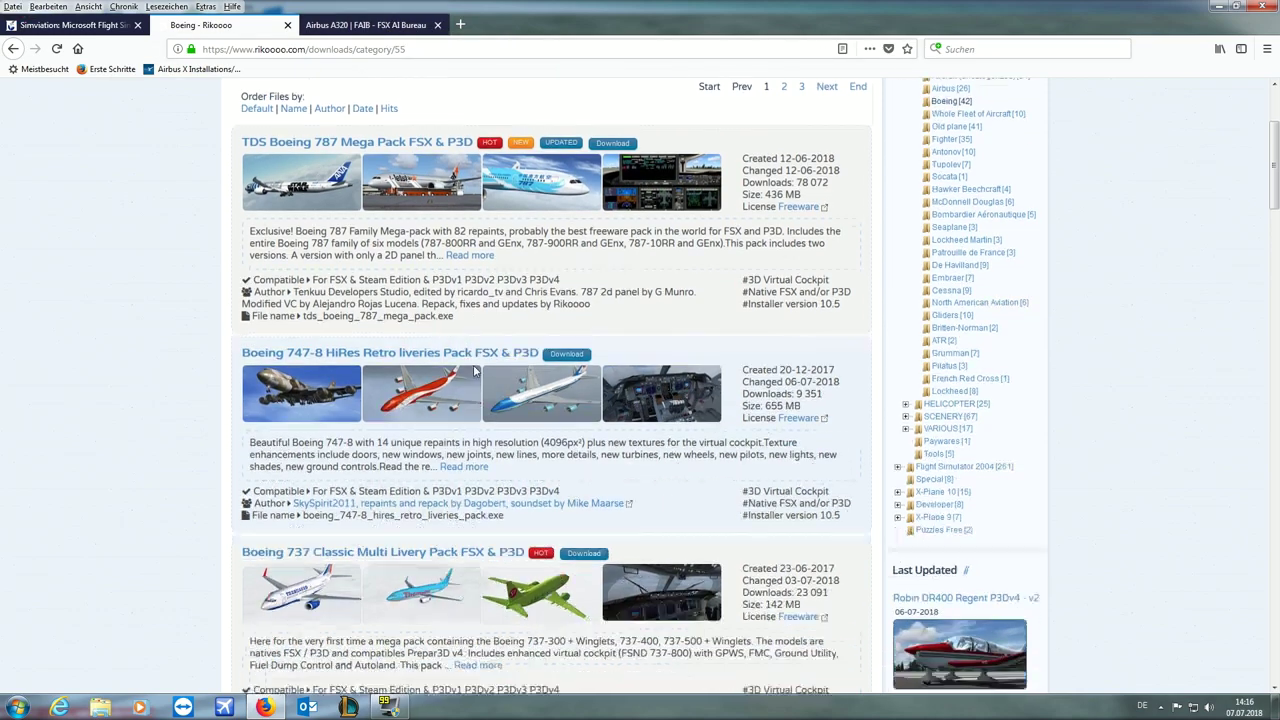
{"action": "scroll", "coordinate": [477, 371], "scroll_direction": "up", "scroll_amount": 6}
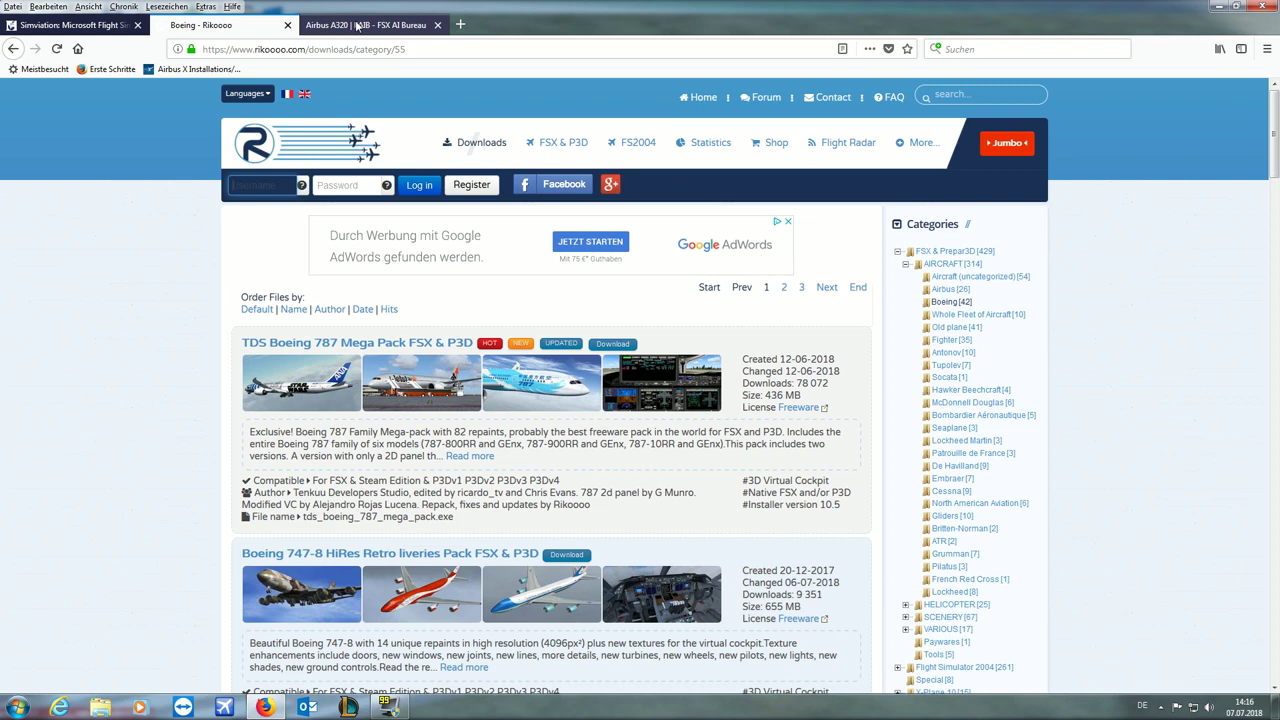
Step: Scroll the FAIB Airbus A320 page to its Delivery and Paint Shop tables, checking the other tabs
{"action": "left_click", "coordinate": [357, 25]}
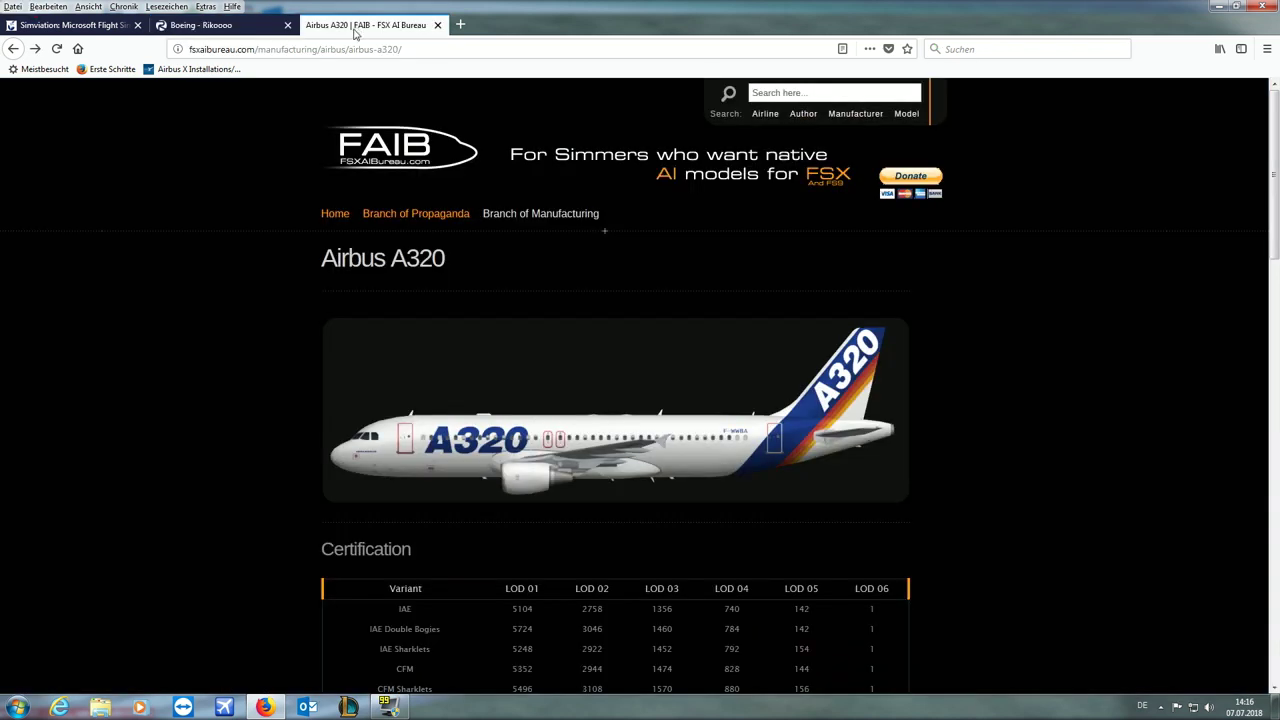
{"action": "scroll", "coordinate": [510, 316], "scroll_direction": "down", "scroll_amount": 1}
{"action": "scroll", "coordinate": [510, 318], "scroll_direction": "down", "scroll_amount": 7}
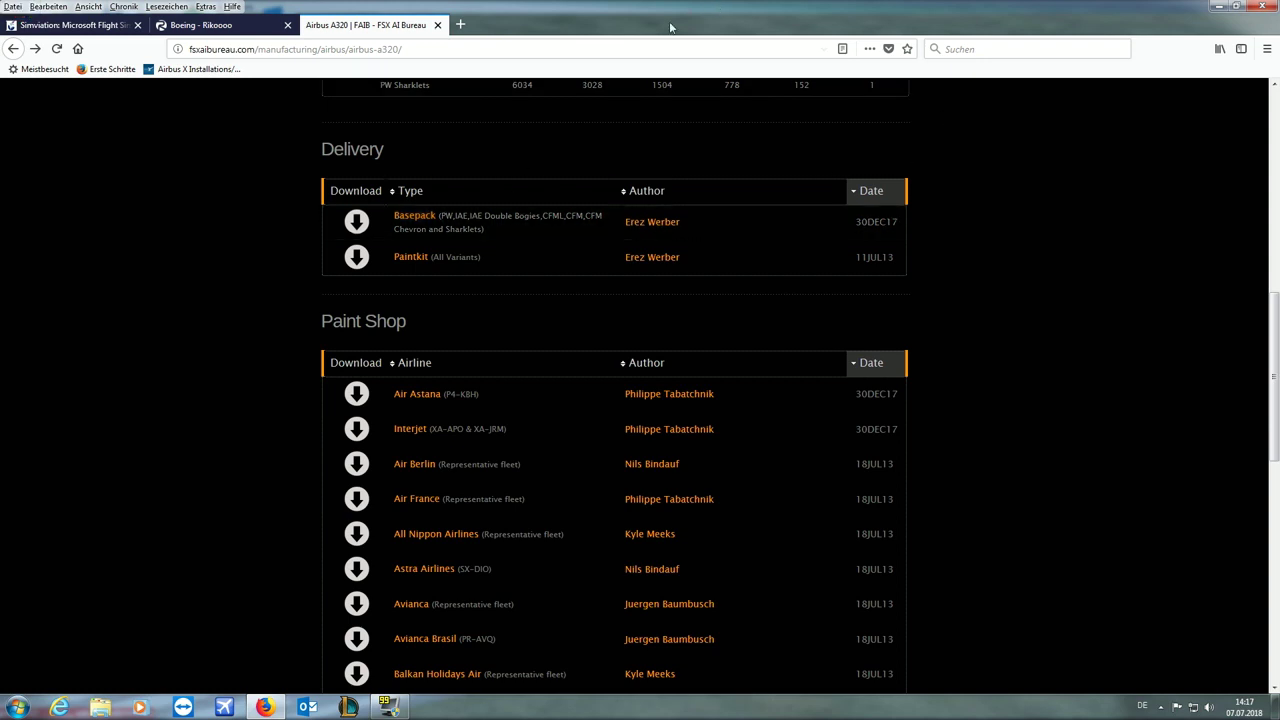
{"action": "left_click", "coordinate": [188, 28]}
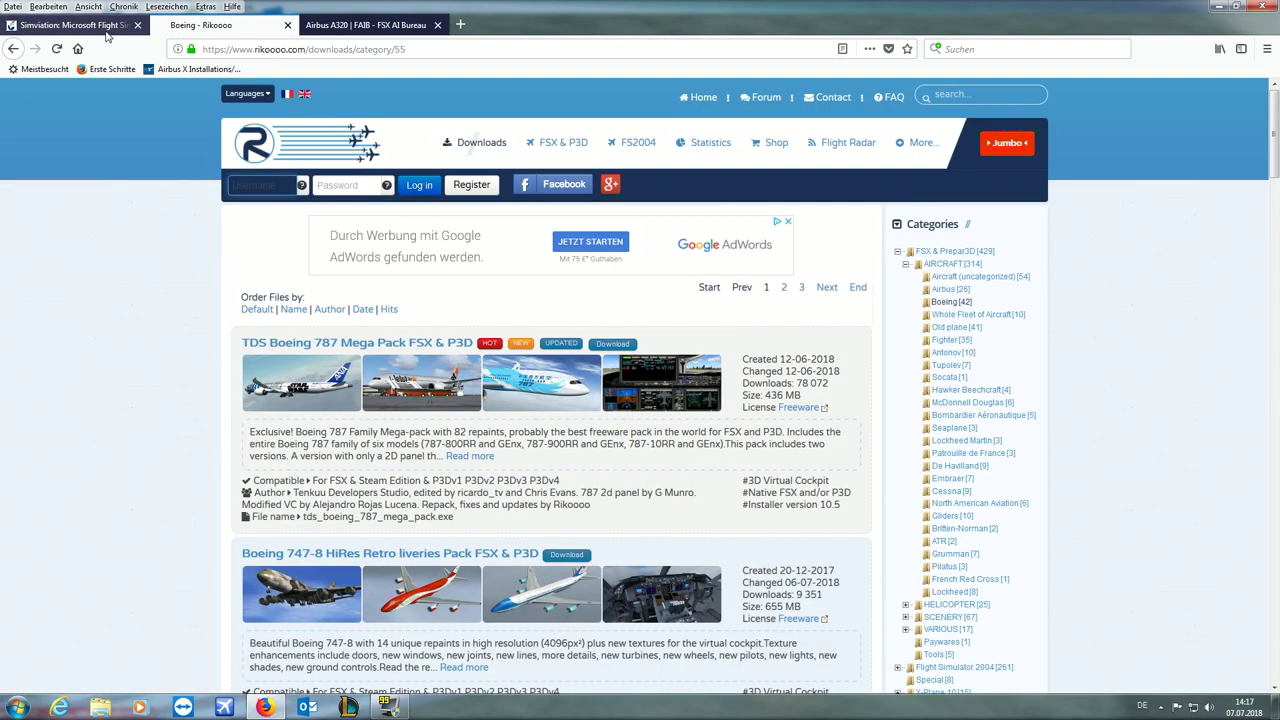
{"action": "left_click", "coordinate": [106, 30]}
{"action": "left_click", "coordinate": [232, 26]}
{"action": "left_click", "coordinate": [365, 25]}
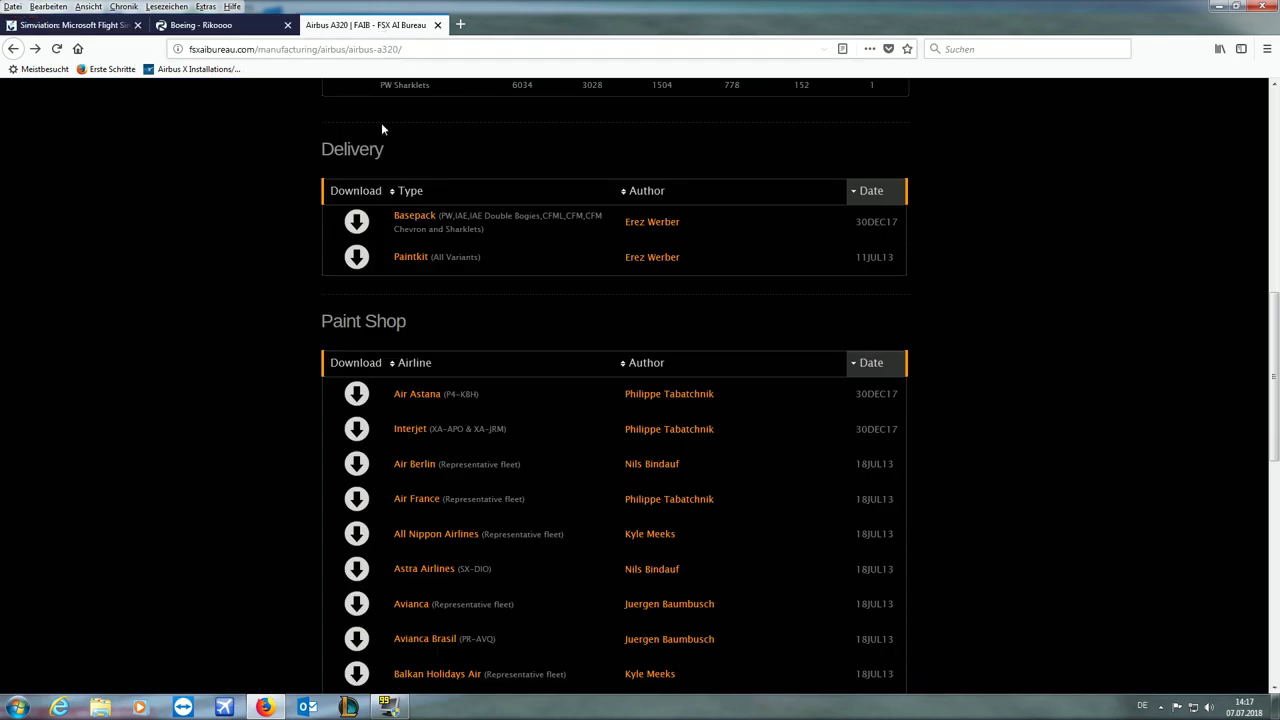
{"action": "scroll", "coordinate": [258, 244], "scroll_direction": "up", "scroll_amount": 10}
Step: Minimize Firefox and rearrange the desktop icons, moving the A320 file and thumbnail.jpg aside
{"action": "left_click", "coordinate": [1214, 6]}
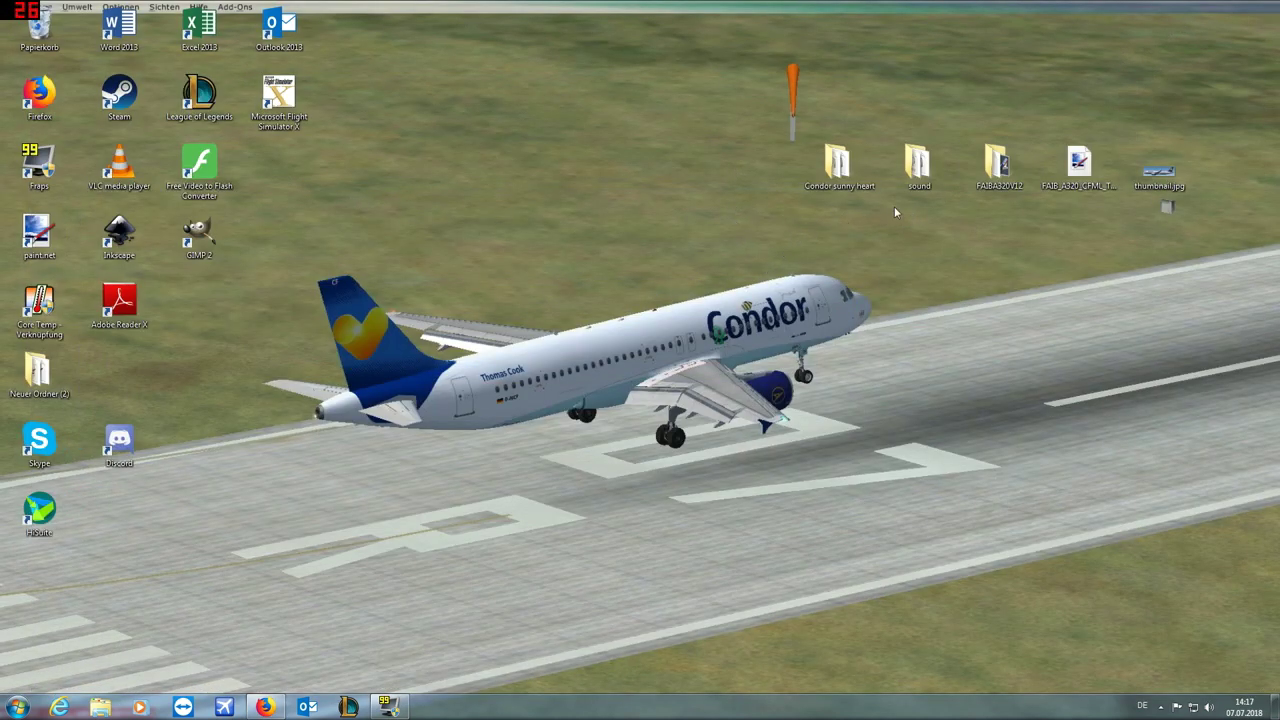
{"action": "left_click_drag", "start_coordinate": [1068, 119], "coordinate": [1185, 252]}
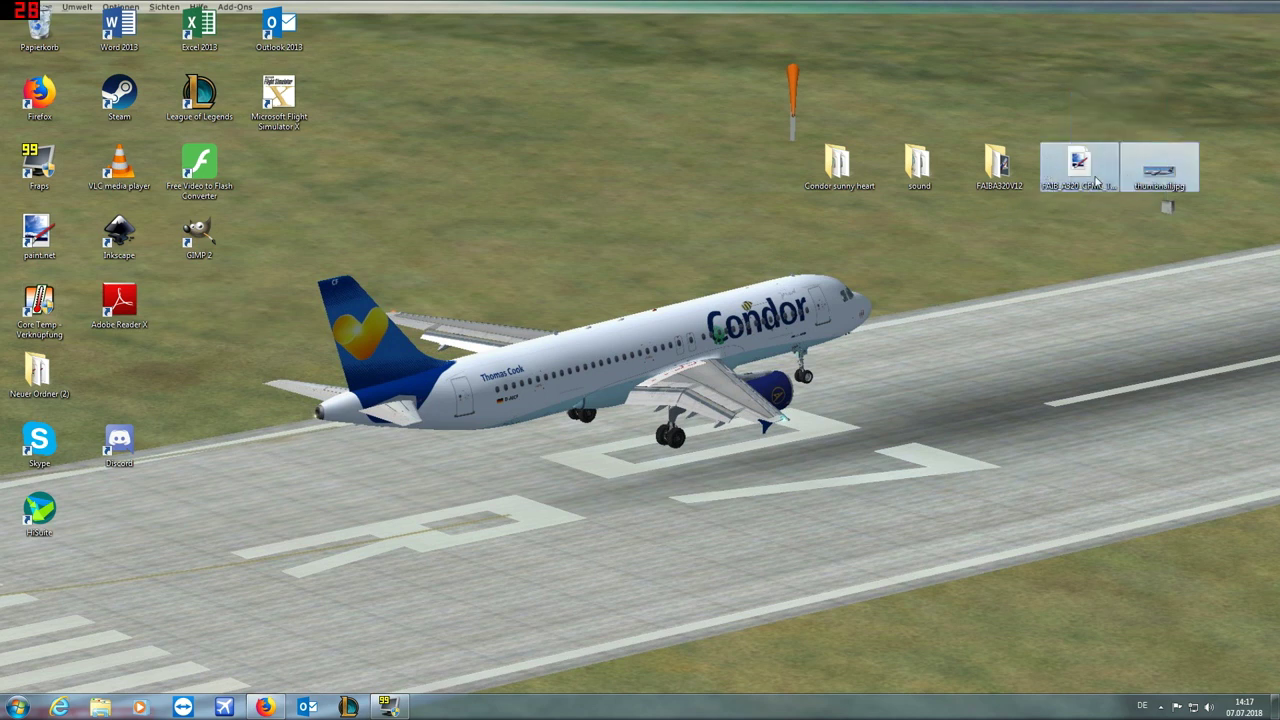
{"action": "left_click_drag", "start_coordinate": [1112, 190], "coordinate": [1175, 240]}
{"action": "left_click_drag", "start_coordinate": [1050, 166], "coordinate": [786, 188]}
{"action": "left_click", "coordinate": [870, 266]}
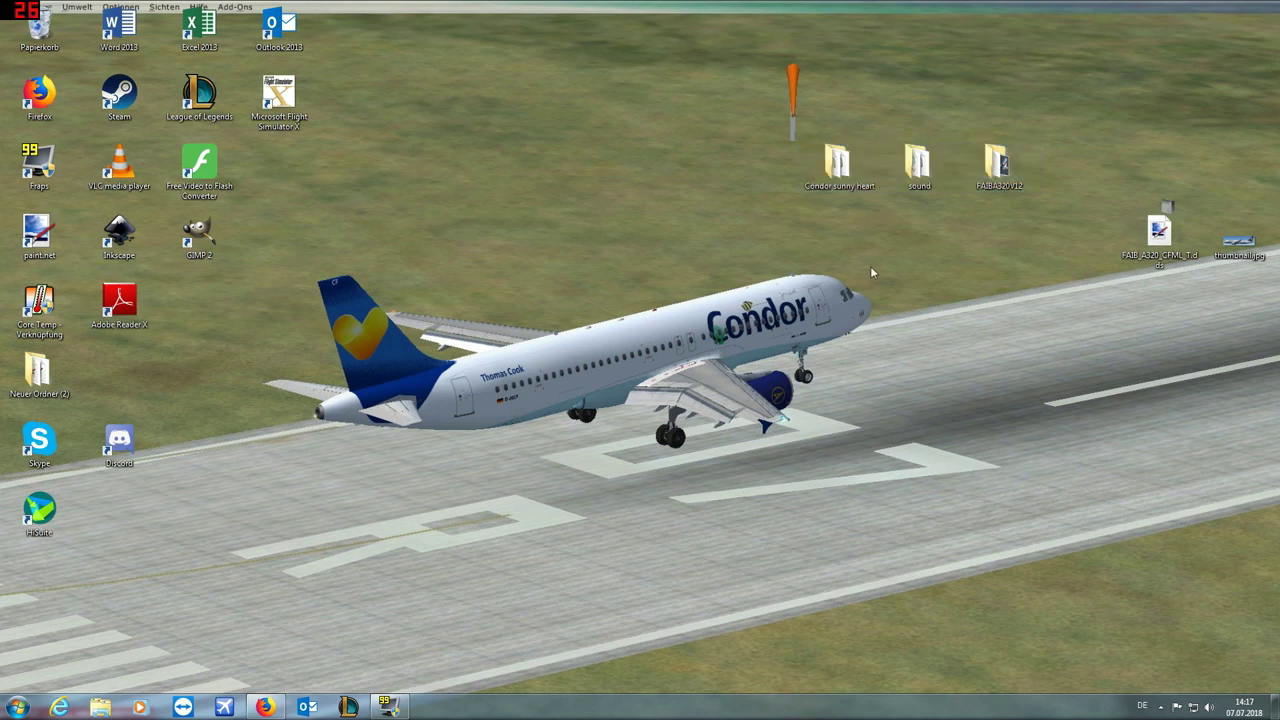
{"action": "left_click_drag", "start_coordinate": [872, 190], "coordinate": [770, 185]}
Step: Rename the Condor sunny heart folder to 'Lufthansa A320neo' and open it
{"action": "right_click", "coordinate": [770, 185]}
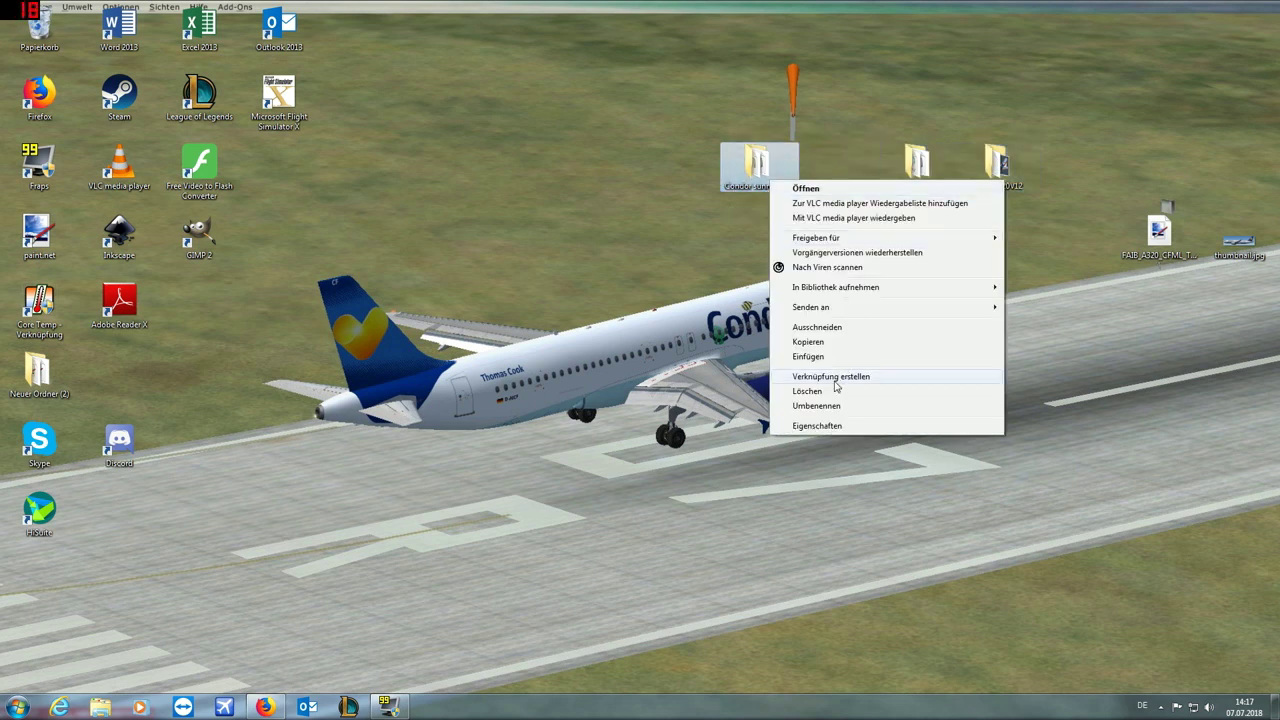
{"action": "left_click", "coordinate": [830, 403]}
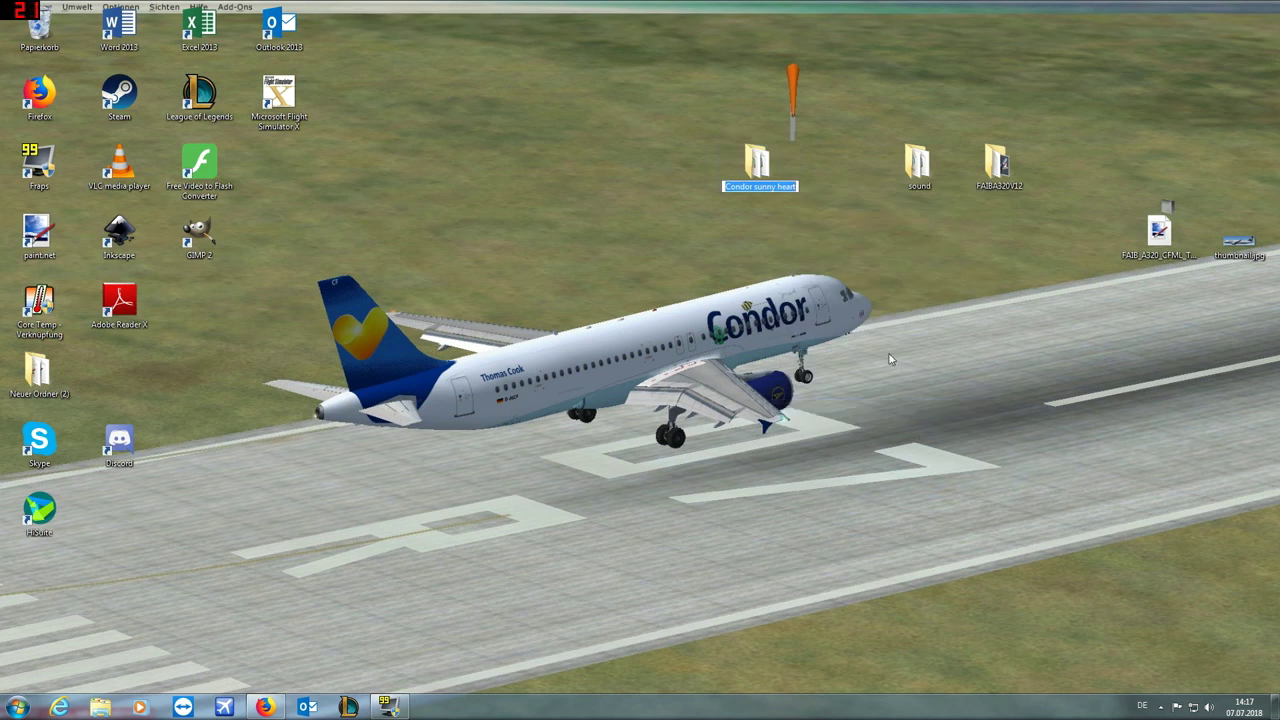
{"action": "type", "text": "4"}
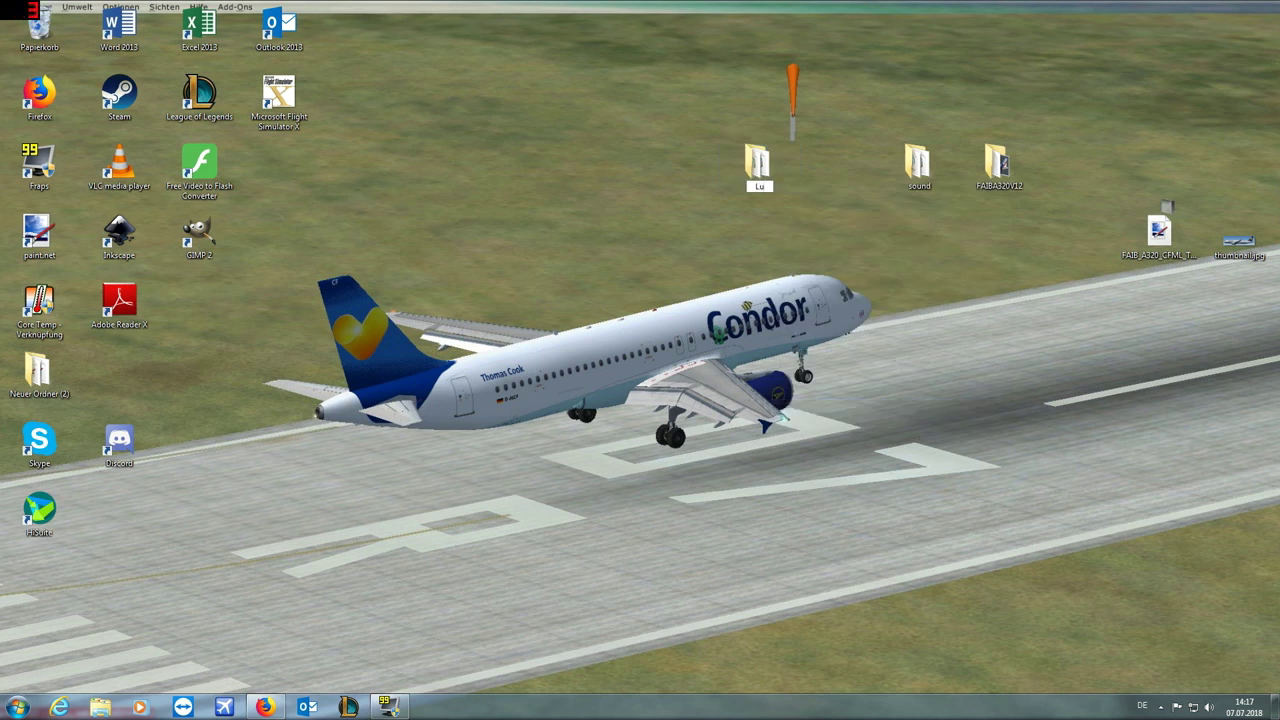
{"action": "type", "text": "ufthansa A320neo"}
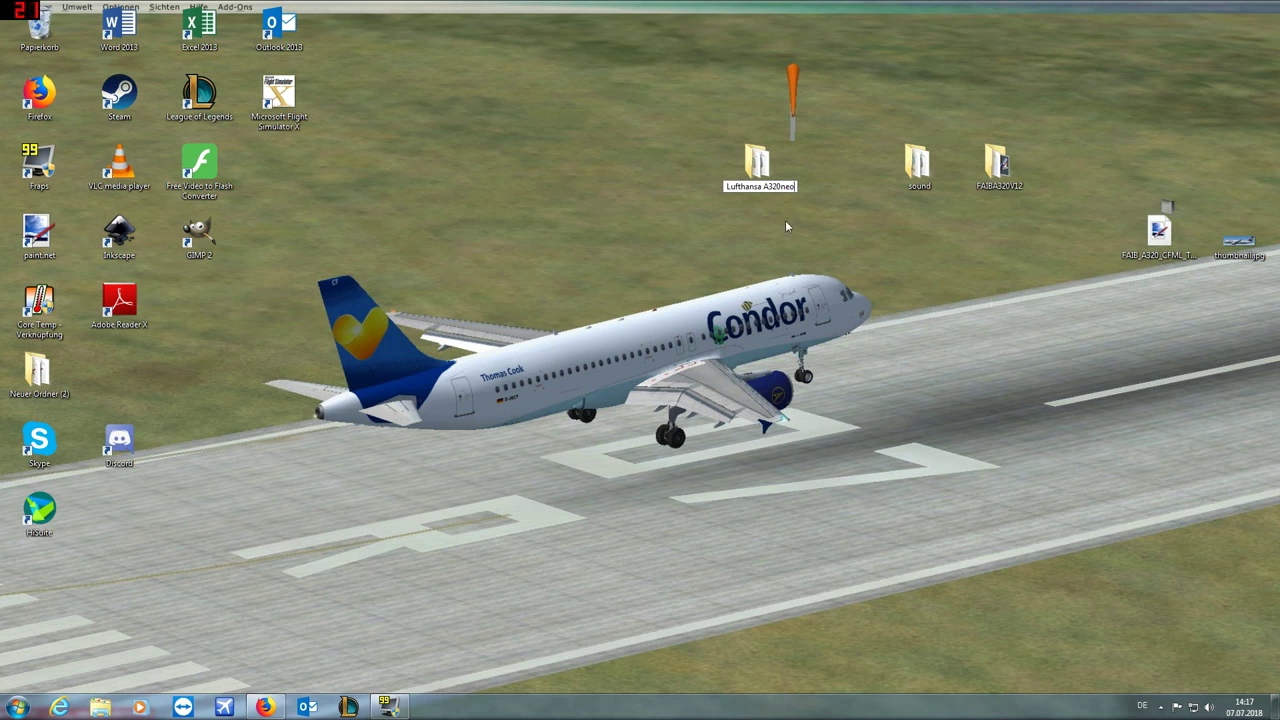
{"action": "left_click", "coordinate": [794, 188]}
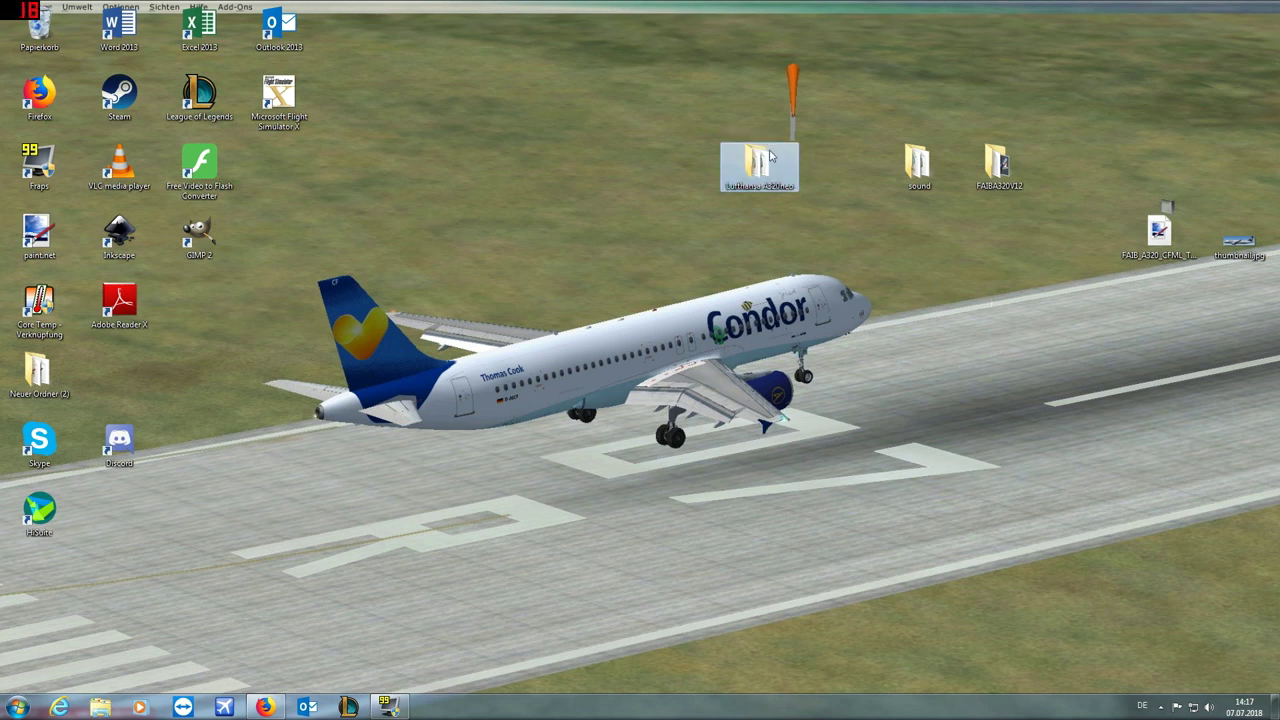
{"action": "double_click", "coordinate": [762, 162]}
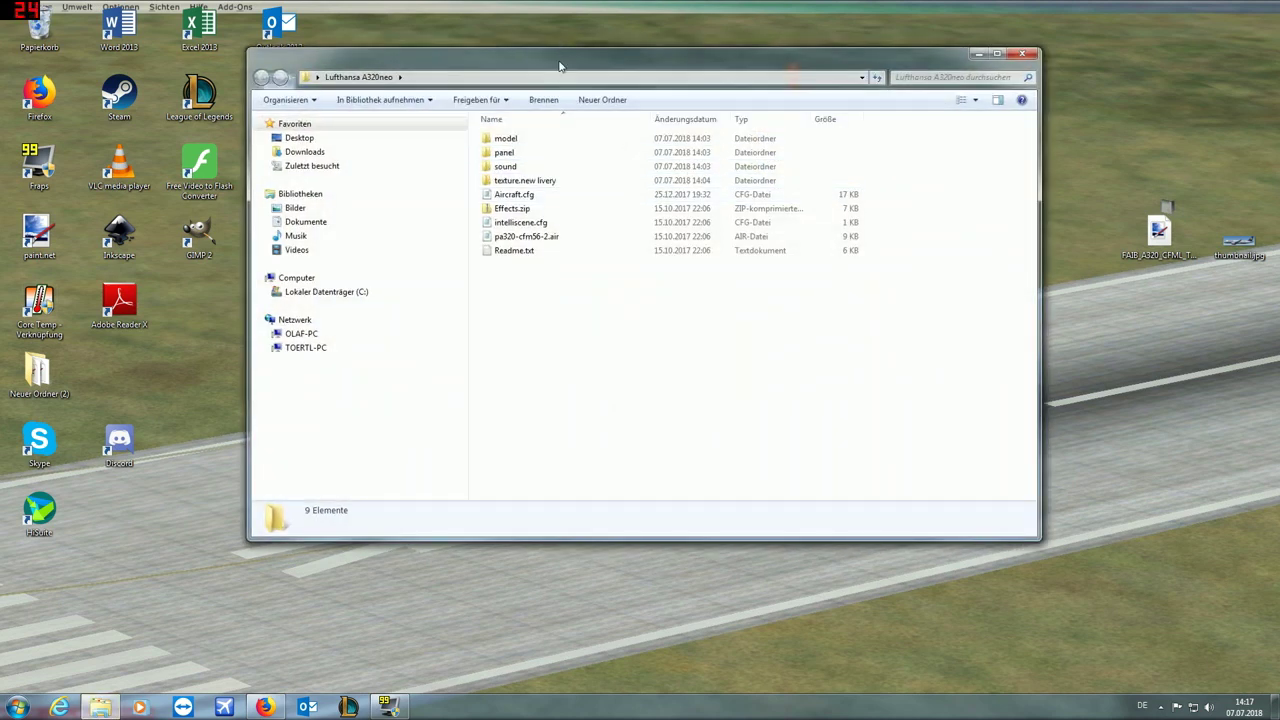
Step: Move the Lufthansa A320neo Explorer window lower and to the right
{"action": "left_click_drag", "start_coordinate": [586, 56], "coordinate": [759, 258]}
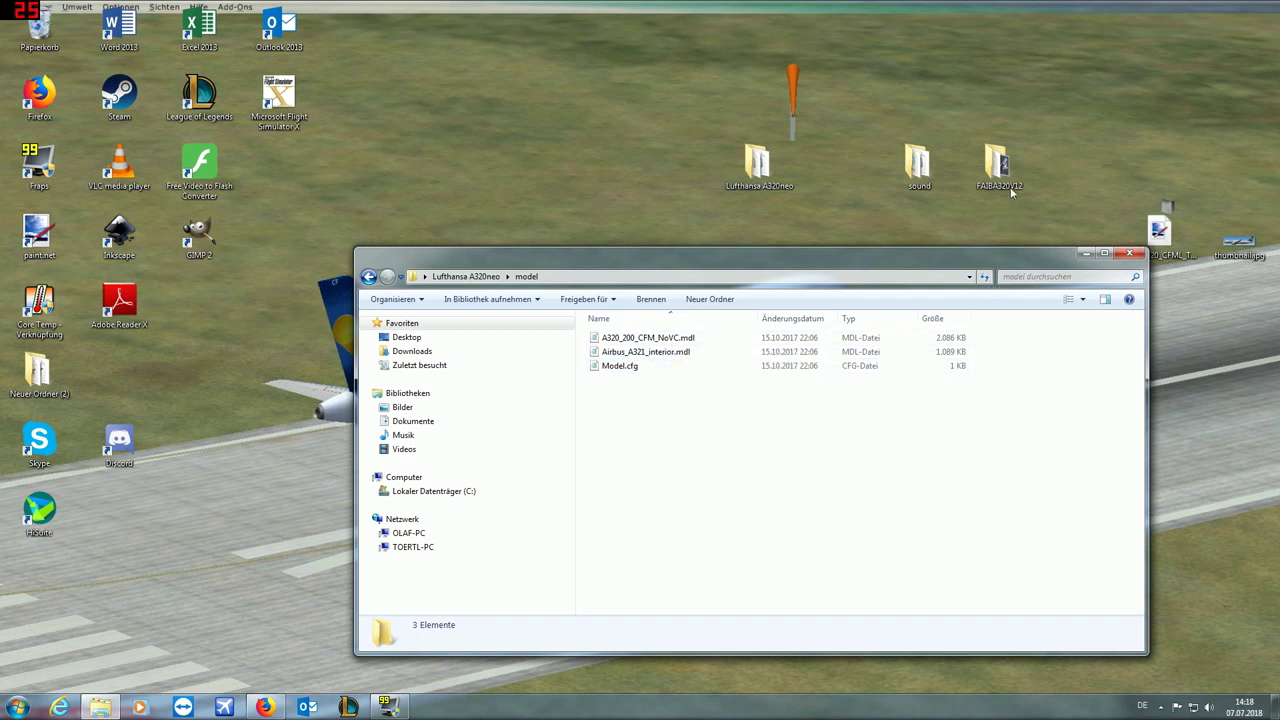
Step: Open the FAIBA320V12 package's FSX folder and reposition its window
{"action": "double_click", "coordinate": [981, 188]}
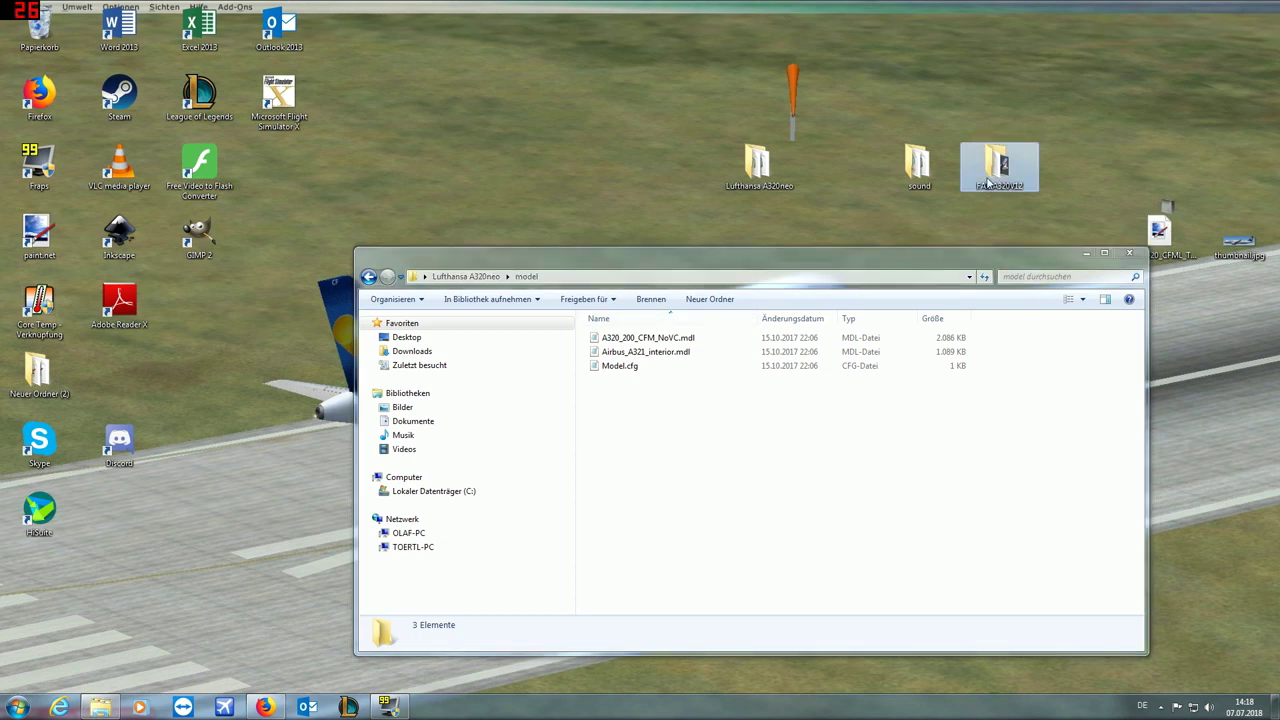
{"action": "left_click_drag", "start_coordinate": [683, 271], "coordinate": [629, 149]}
{"action": "left_click_drag", "start_coordinate": [734, 152], "coordinate": [655, 159]}
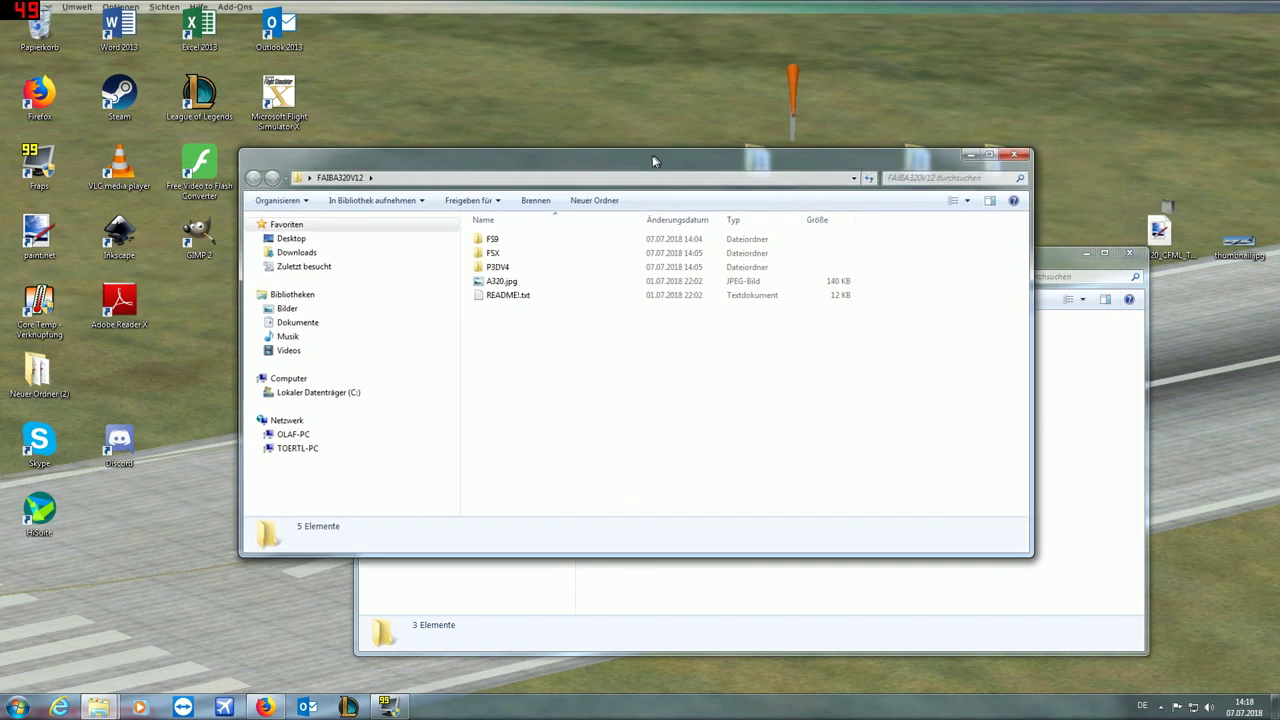
{"action": "double_click", "coordinate": [522, 262]}
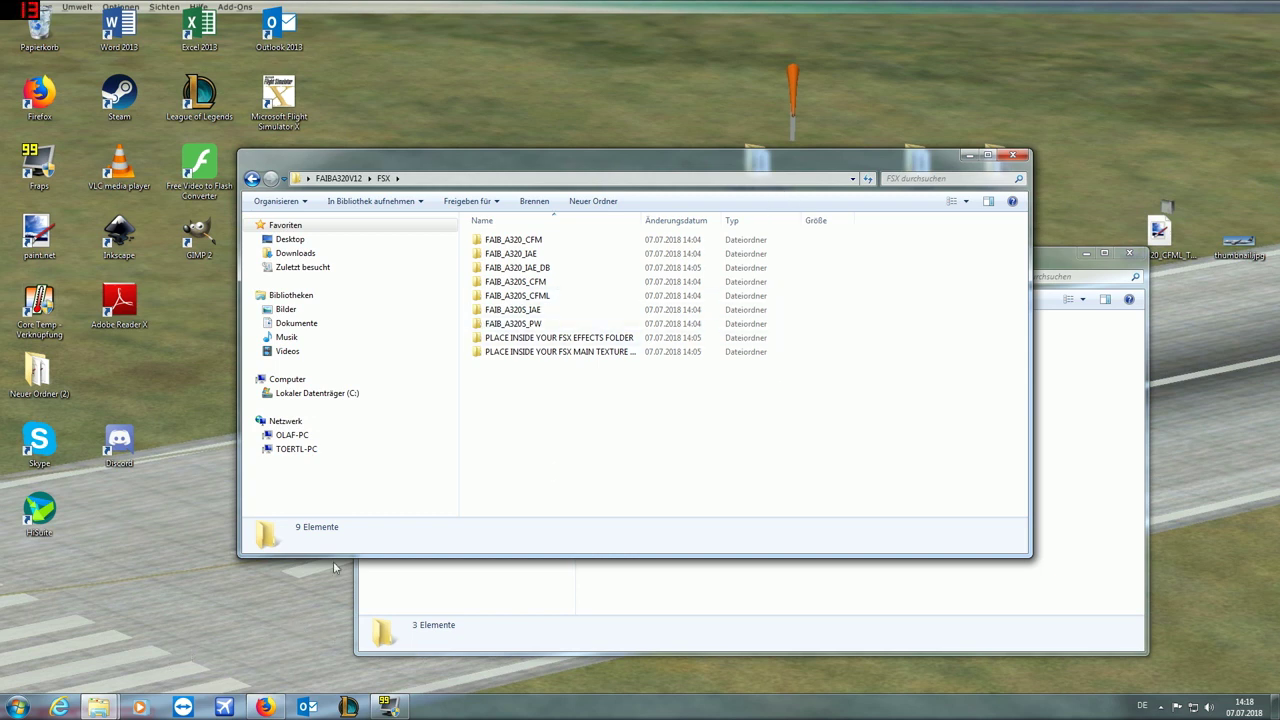
{"action": "left_click_drag", "start_coordinate": [727, 174], "coordinate": [750, 263]}
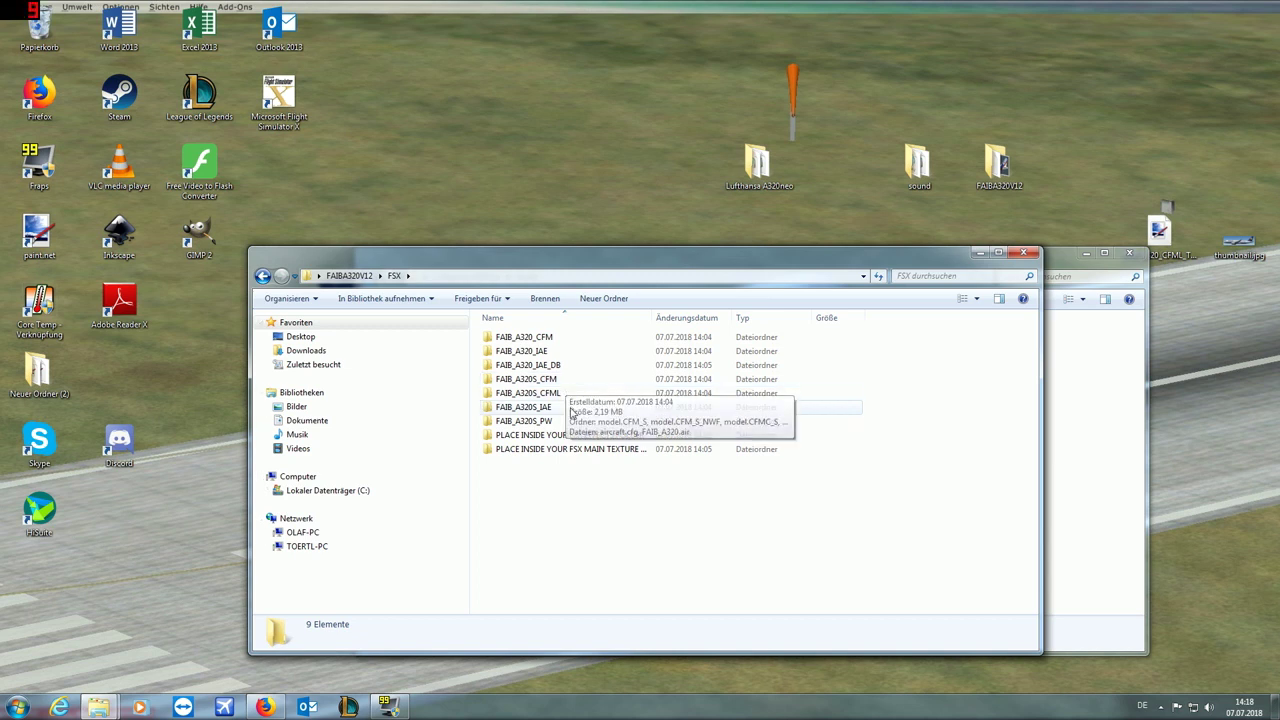
Step: Look through the FAIB_A320S_CFM, IAE and CFML folders, ending in FAIB_A320S_PW
{"action": "double_click", "coordinate": [583, 378]}
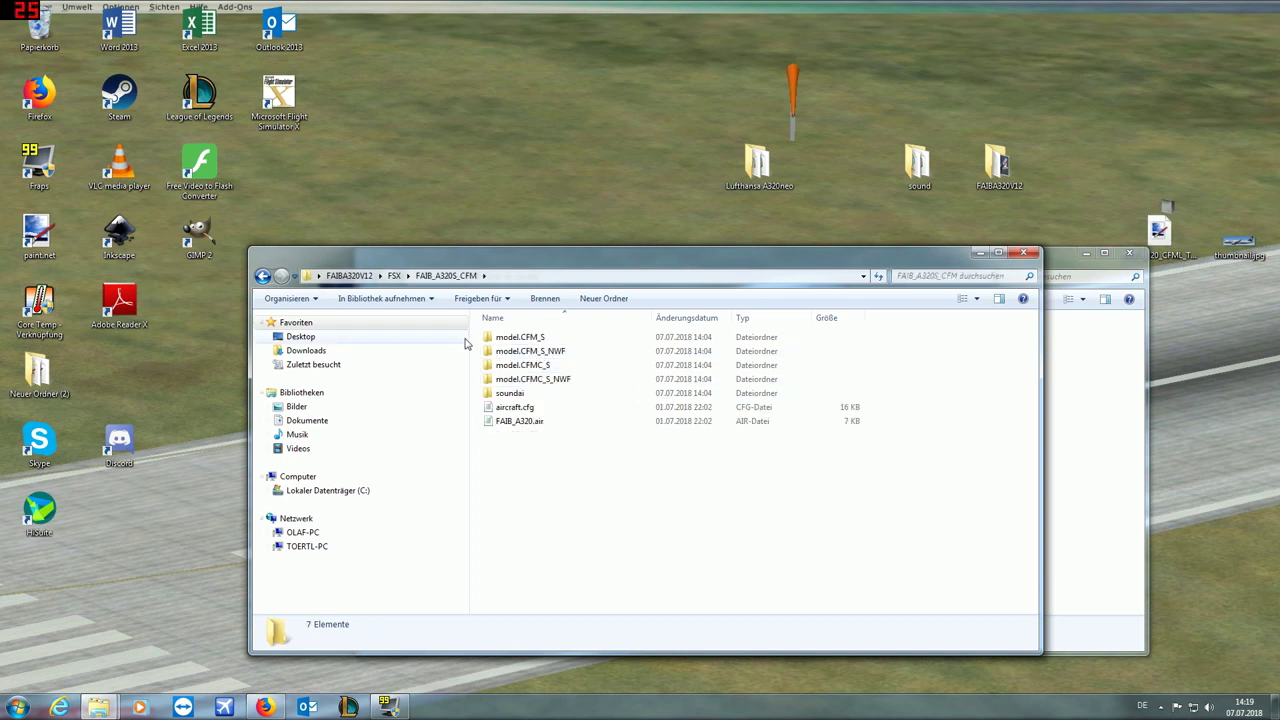
{"action": "left_click", "coordinate": [263, 275]}
{"action": "double_click", "coordinate": [491, 394]}
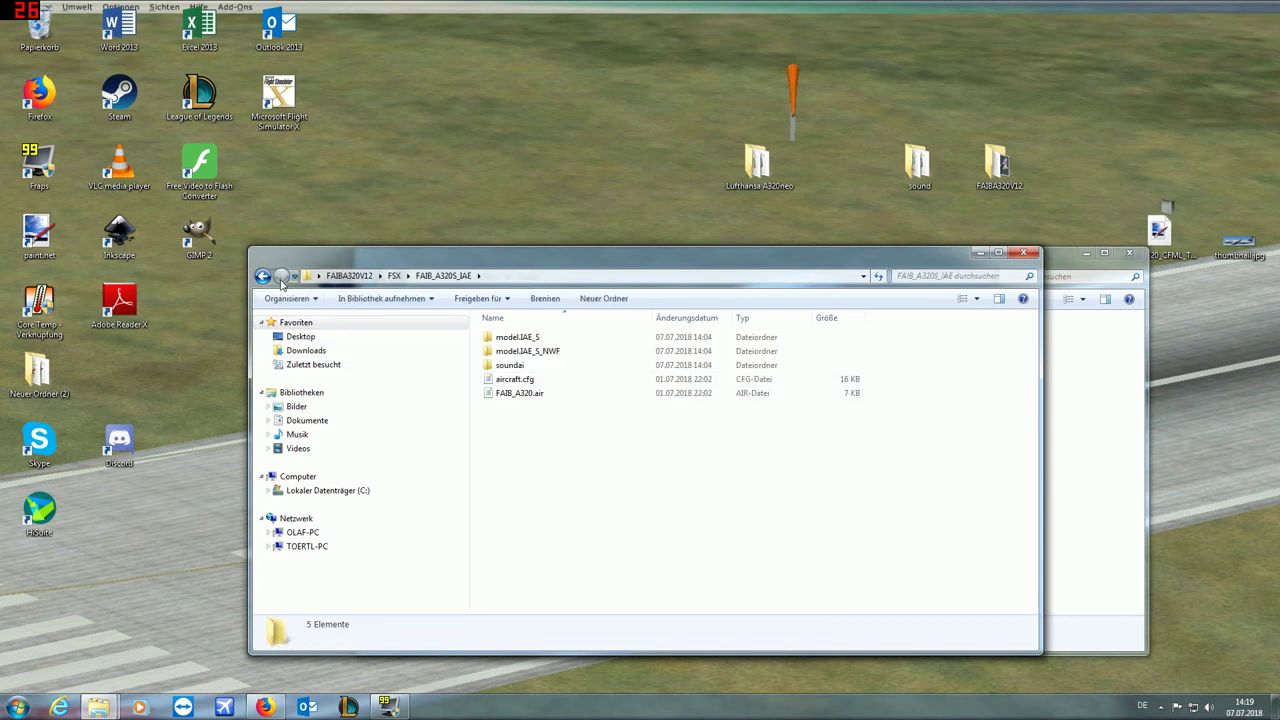
{"action": "key", "text": "BackSpace"}
{"action": "double_click", "coordinate": [519, 408]}
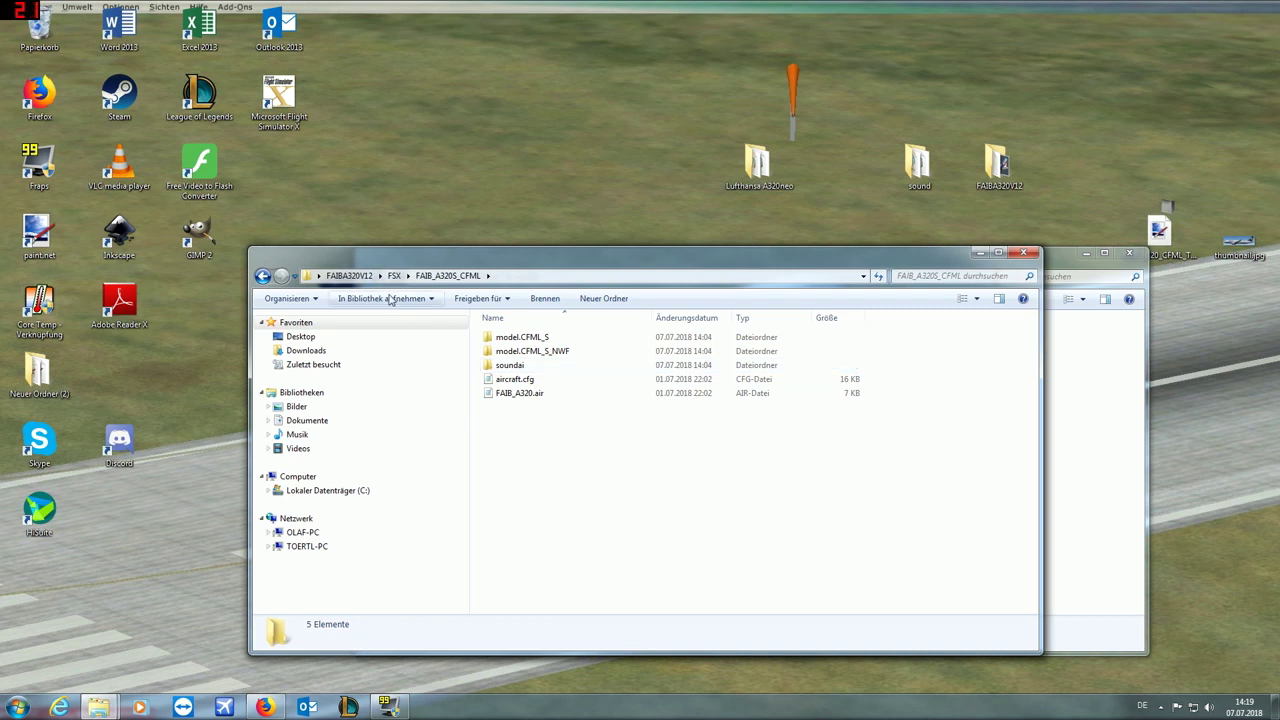
{"action": "key", "text": "BackSpace"}
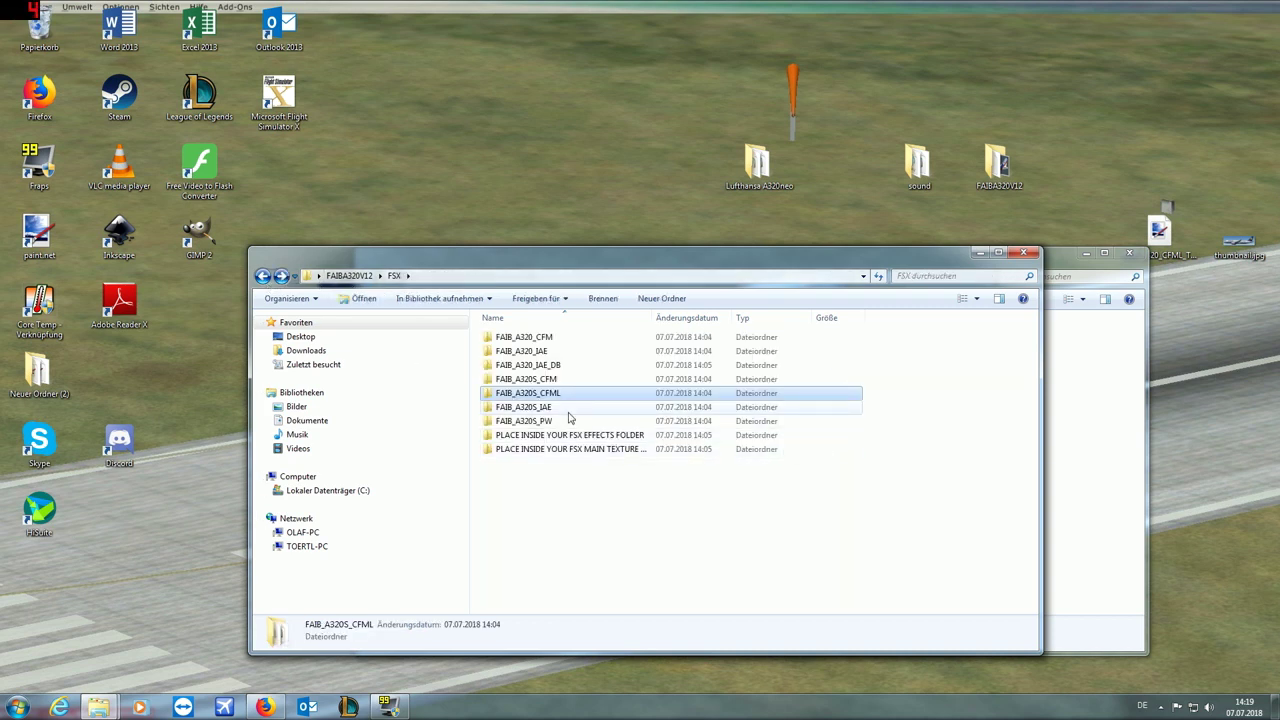
{"action": "double_click", "coordinate": [543, 420]}
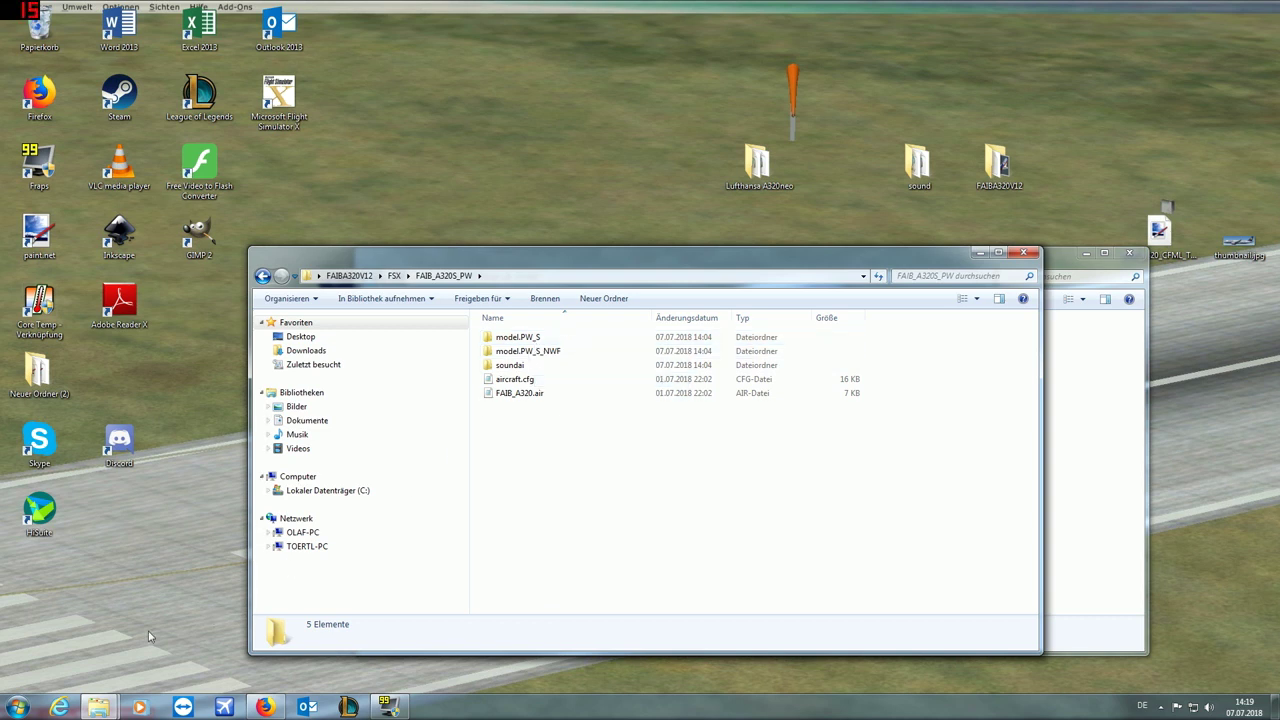
{"action": "left_click", "coordinate": [108, 707]}
Step: Open a second window on the Lufthansa A320-NEO D-AINB model folder in SimObjects Airplanes
{"action": "right_click", "coordinate": [108, 707]}
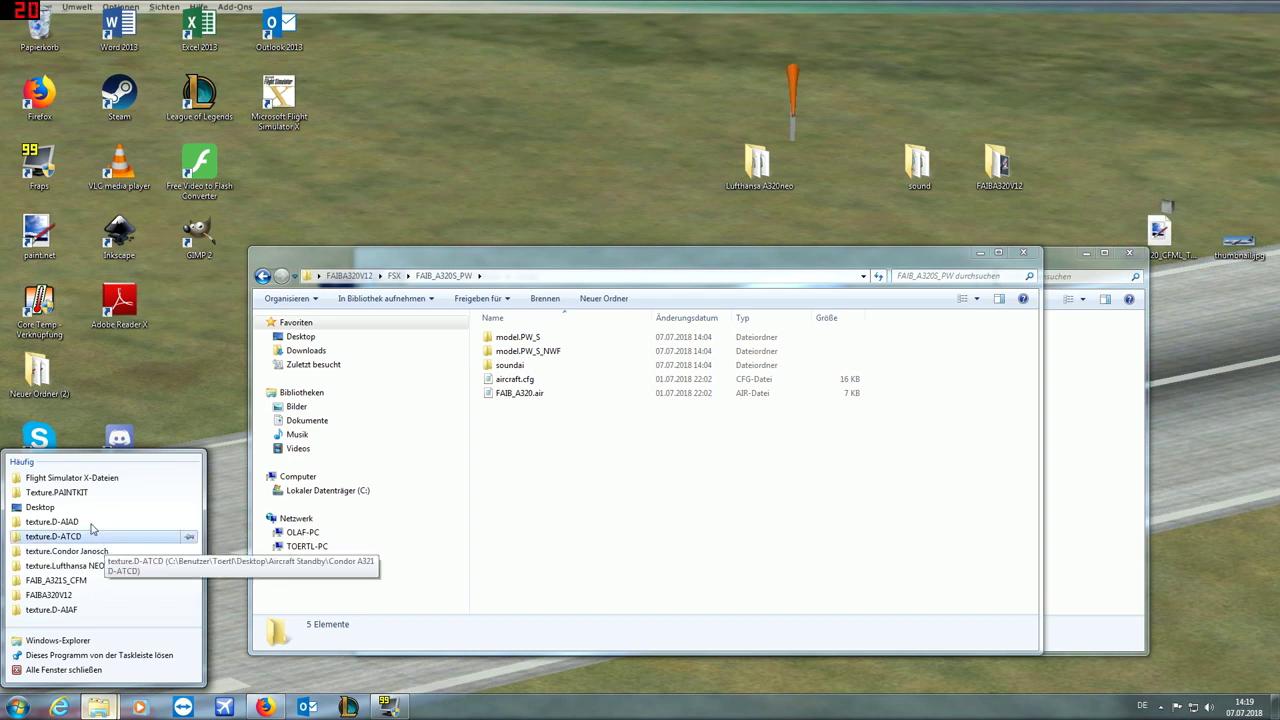
{"action": "left_click", "coordinate": [90, 524]}
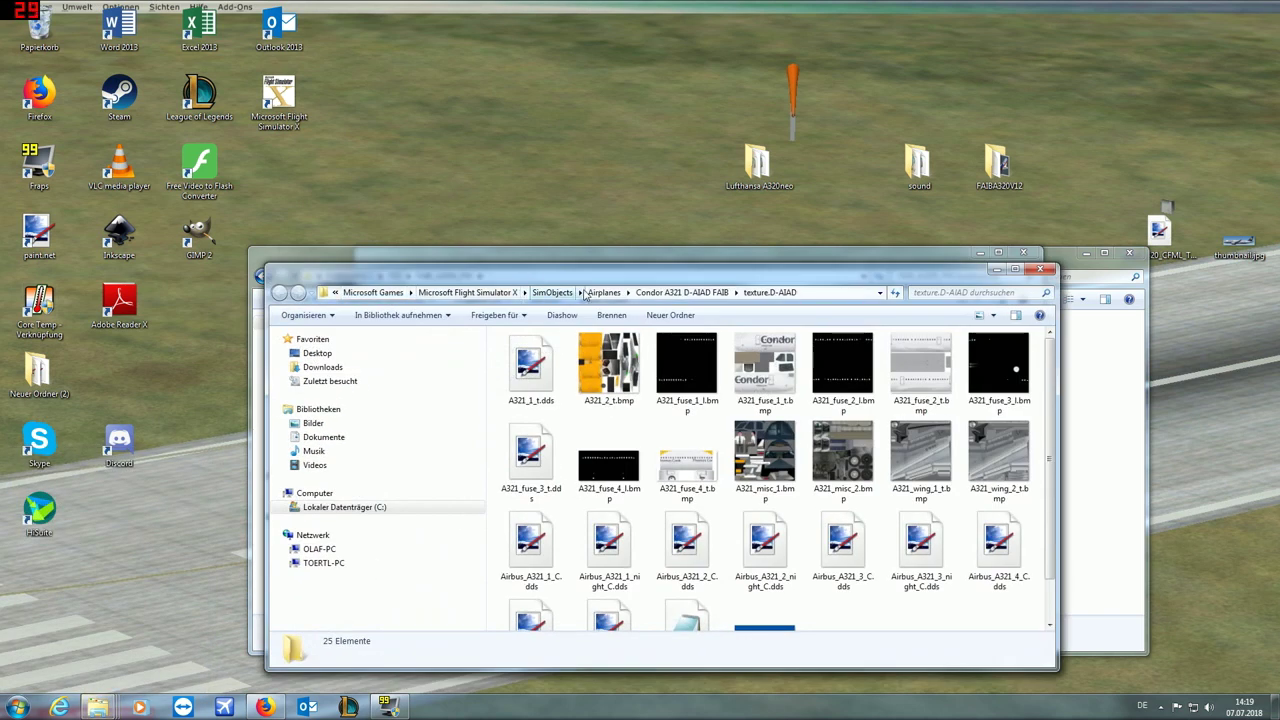
{"action": "left_click", "coordinate": [605, 296]}
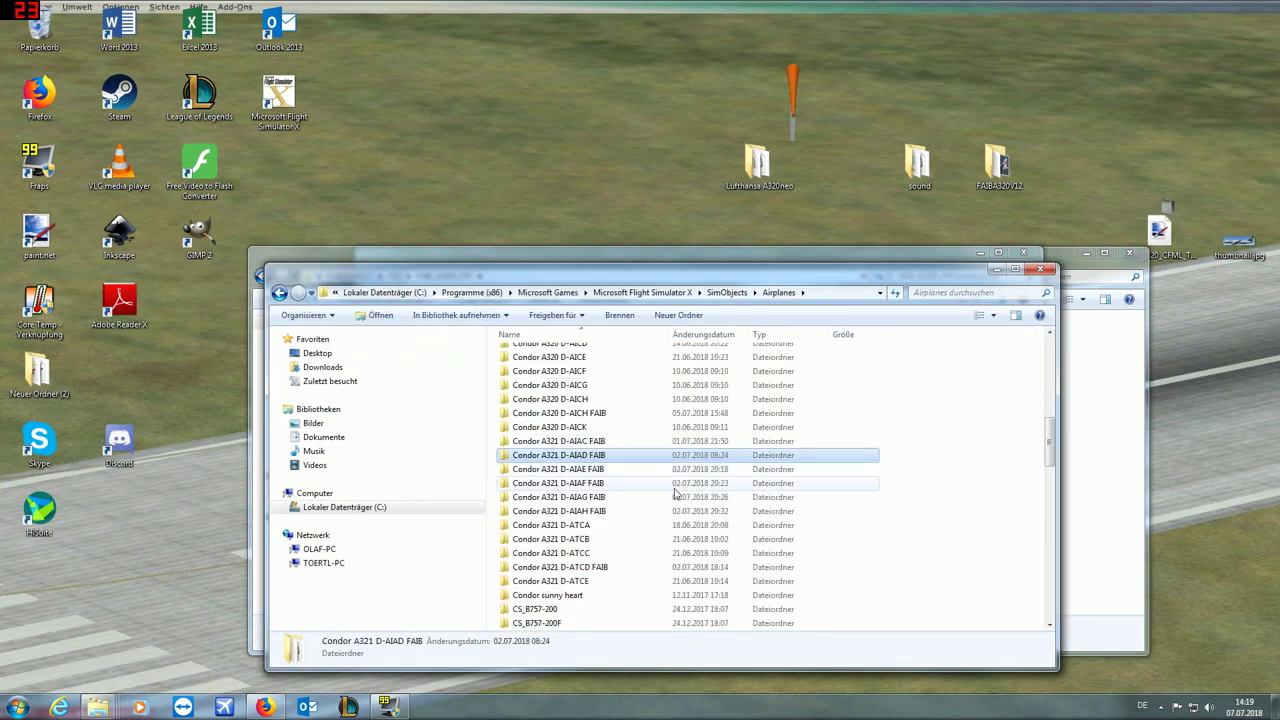
{"action": "scroll", "coordinate": [675, 492], "scroll_direction": "down", "scroll_amount": 8}
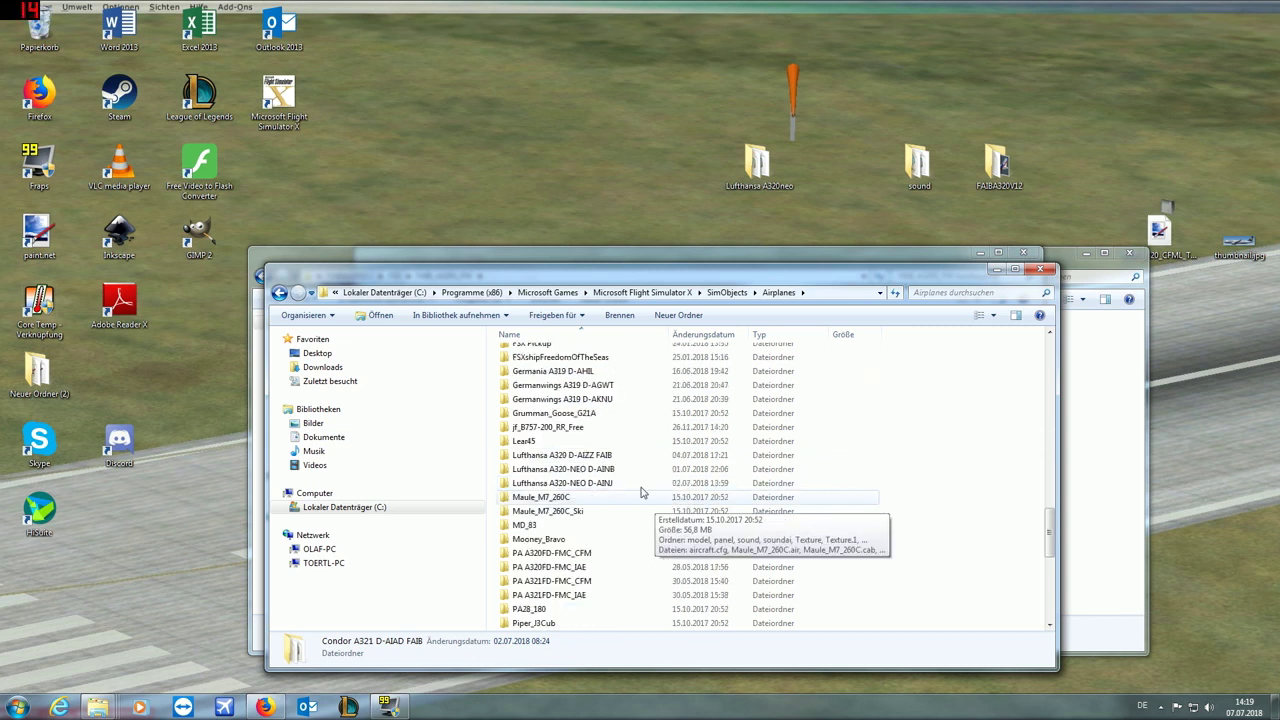
{"action": "double_click", "coordinate": [610, 469]}
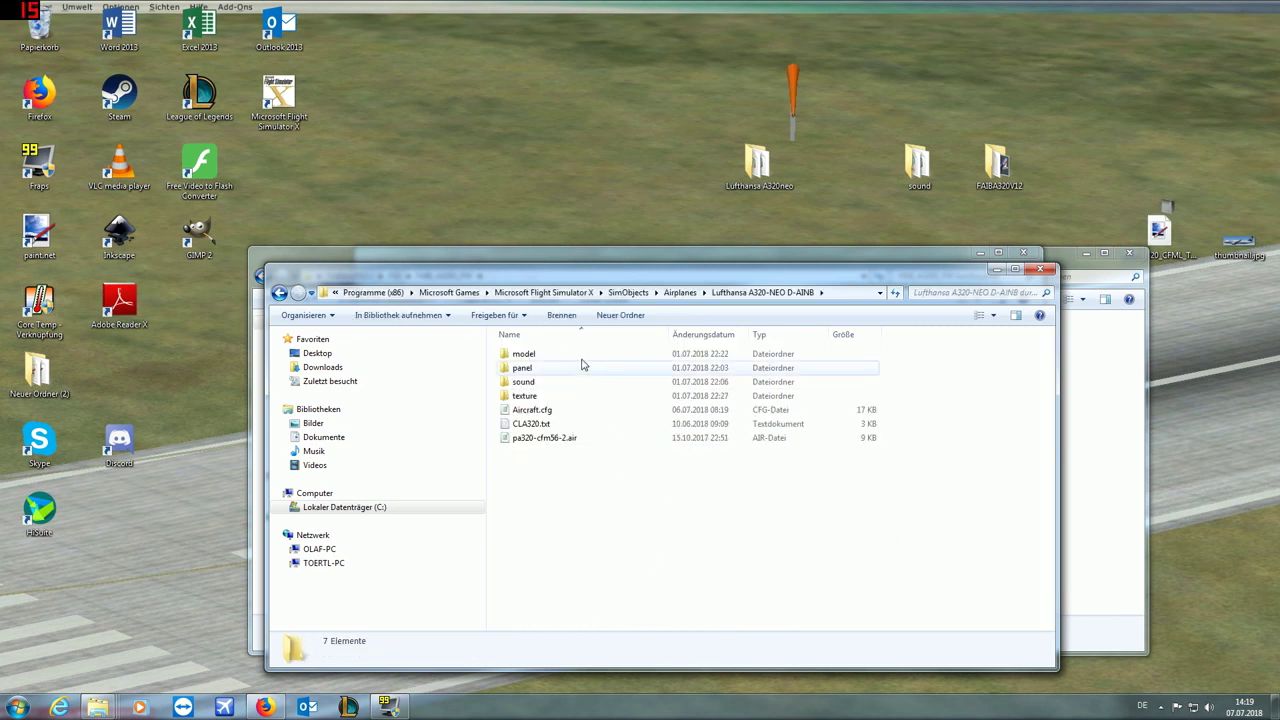
{"action": "double_click", "coordinate": [563, 354]}
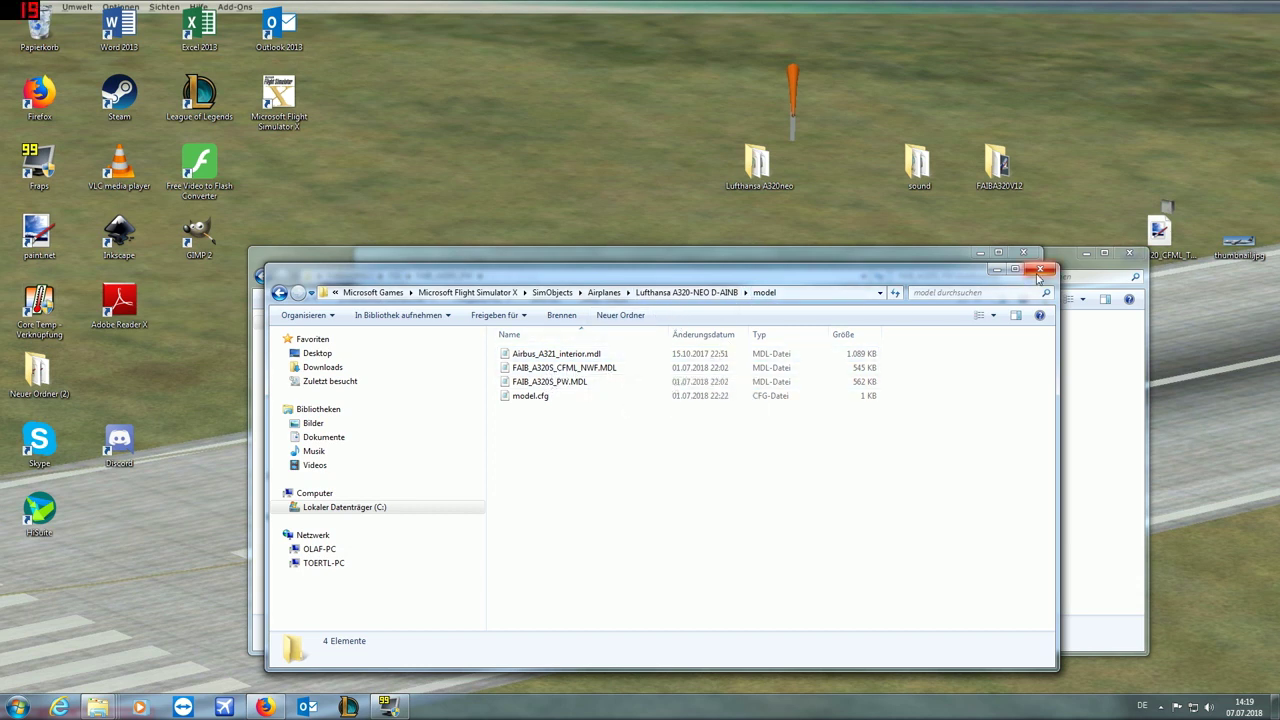
{"action": "left_click", "coordinate": [921, 258]}
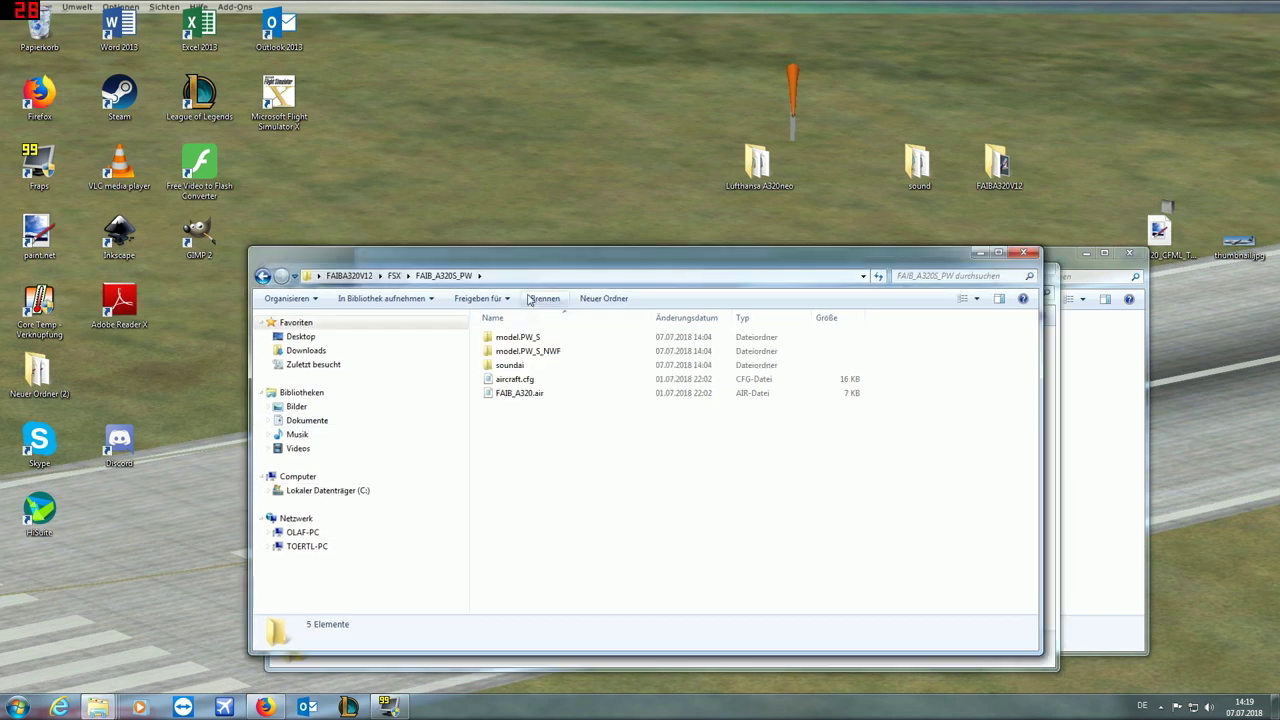
Step: Open FAIB_A320S_CFML > model.CFML_S_NWF beside the Lufthansa A320neo model window
{"action": "left_click", "coordinate": [263, 277]}
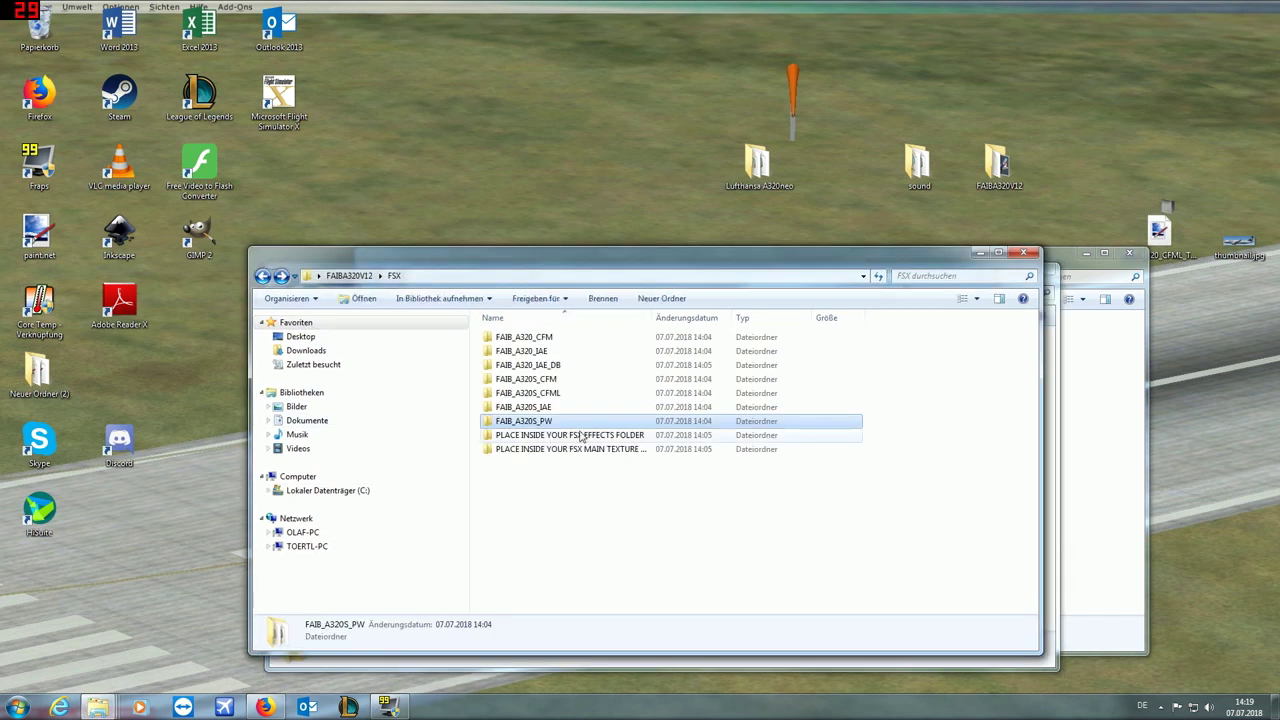
{"action": "double_click", "coordinate": [588, 400]}
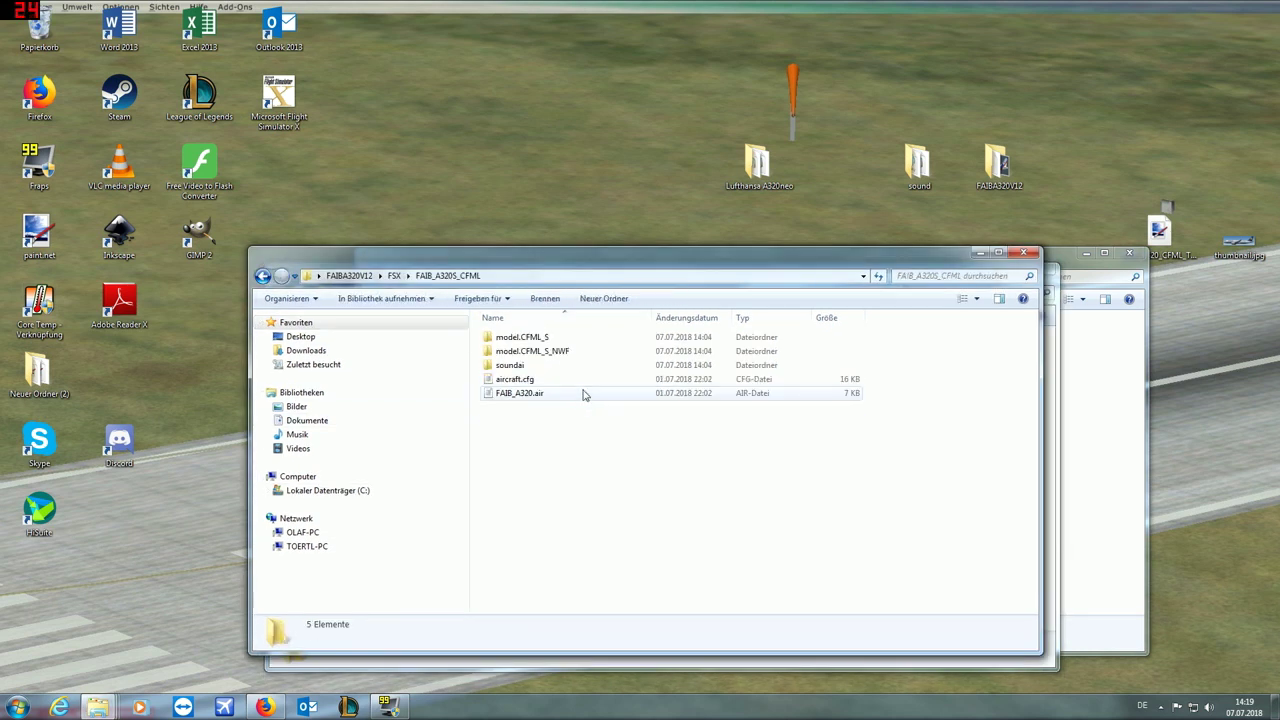
{"action": "double_click", "coordinate": [571, 354]}
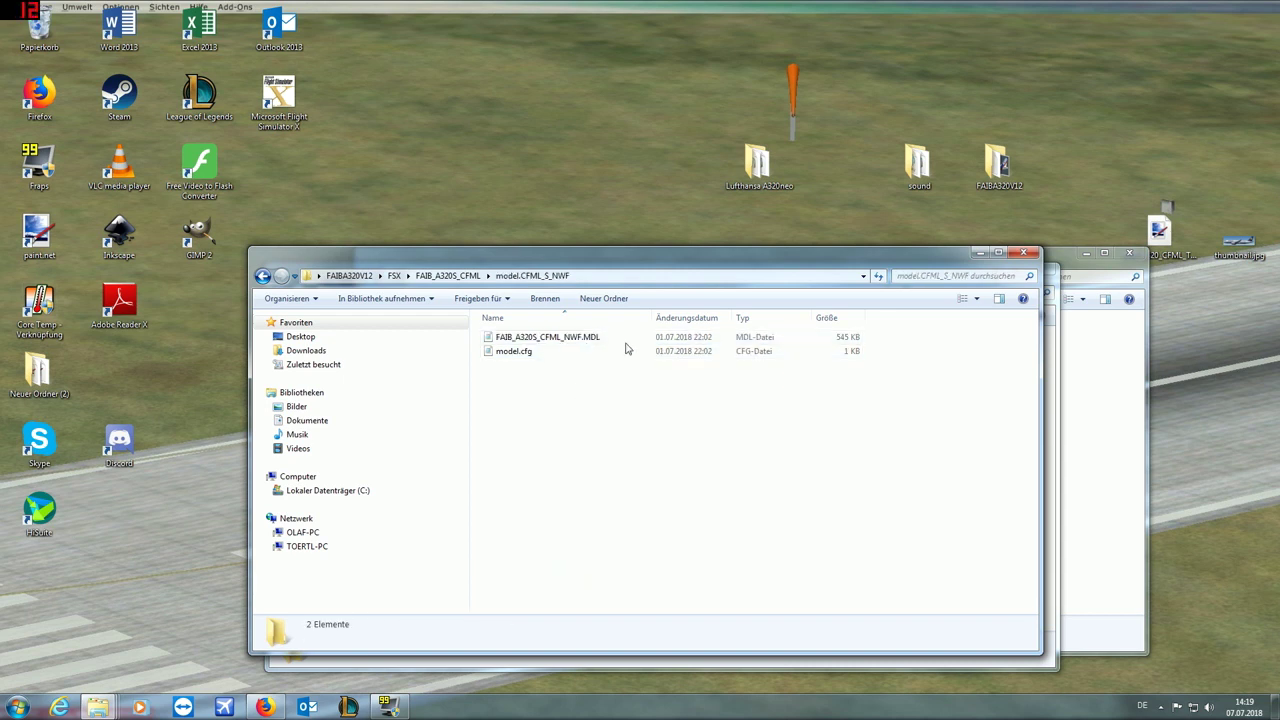
{"action": "left_click_drag", "start_coordinate": [709, 287], "coordinate": [521, 312]}
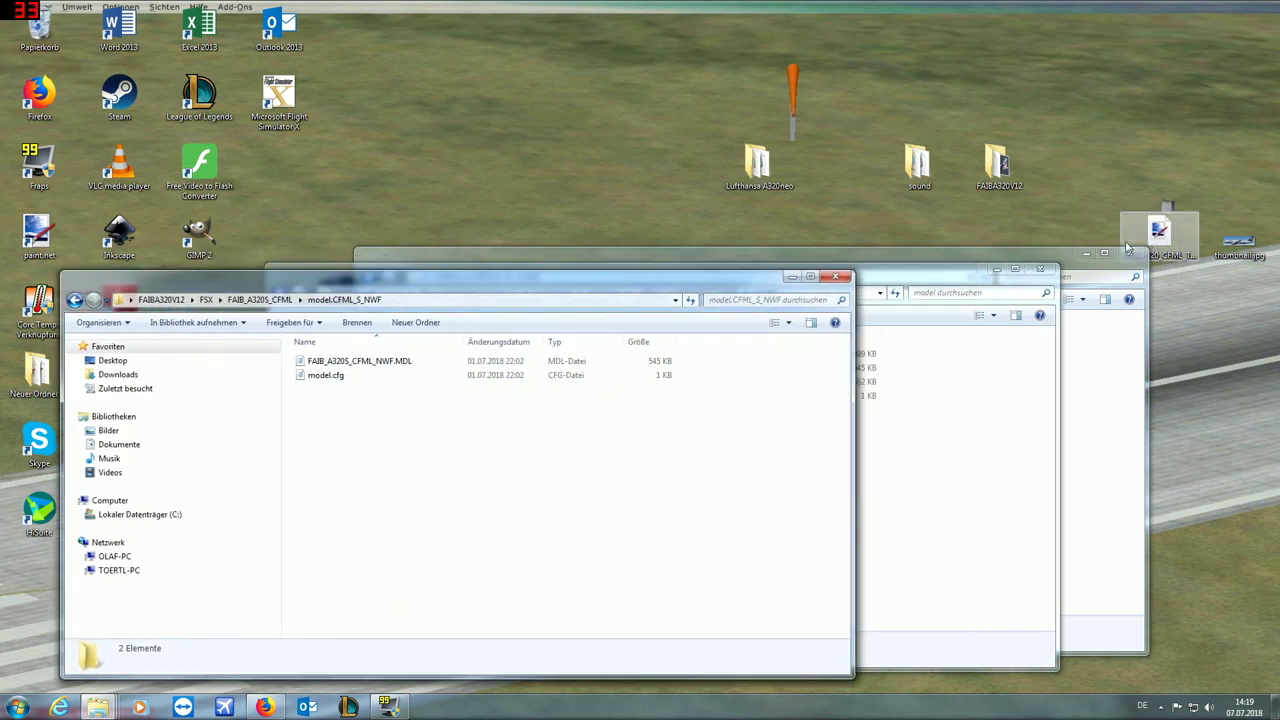
{"action": "left_click", "coordinate": [1033, 273]}
{"action": "left_click_drag", "start_coordinate": [1022, 271], "coordinate": [964, 153]}
{"action": "left_click", "coordinate": [565, 580]}
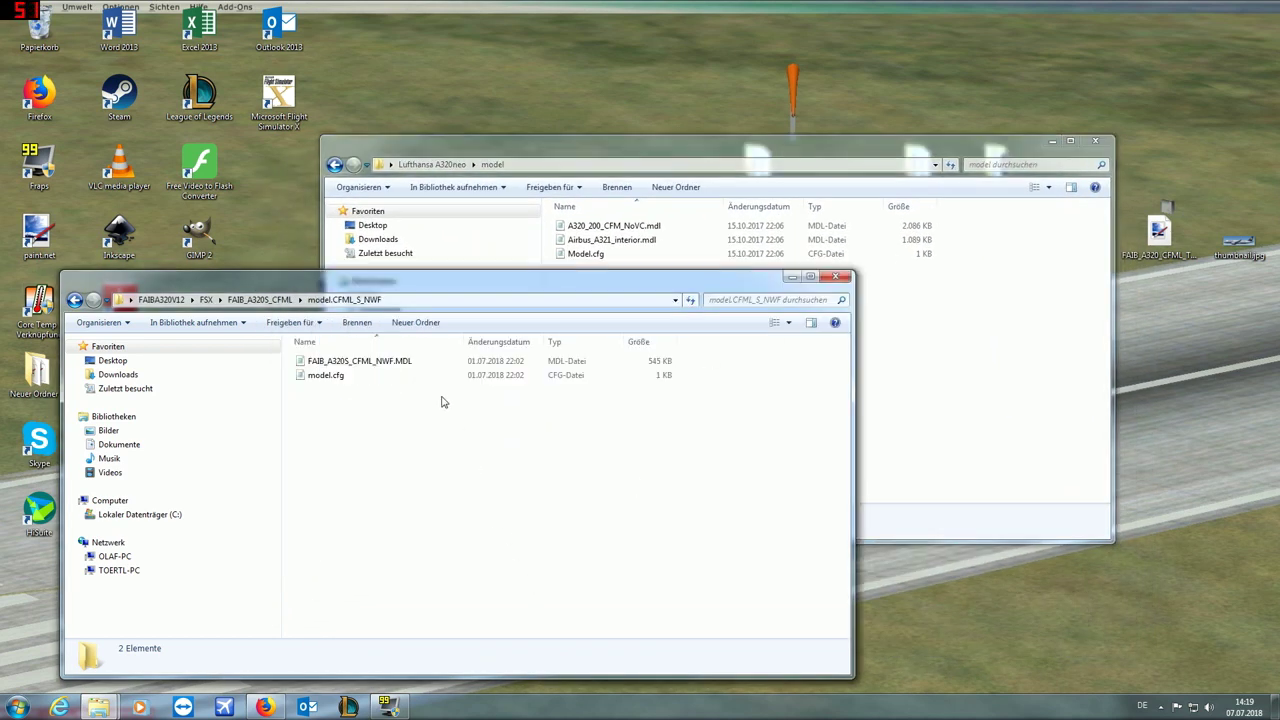
Step: Copy FAIB_A320S_CFML_NWF.MDL into the Lufthansa A320neo model folder
{"action": "left_click", "coordinate": [395, 365]}
{"action": "right_click", "coordinate": [395, 365]}
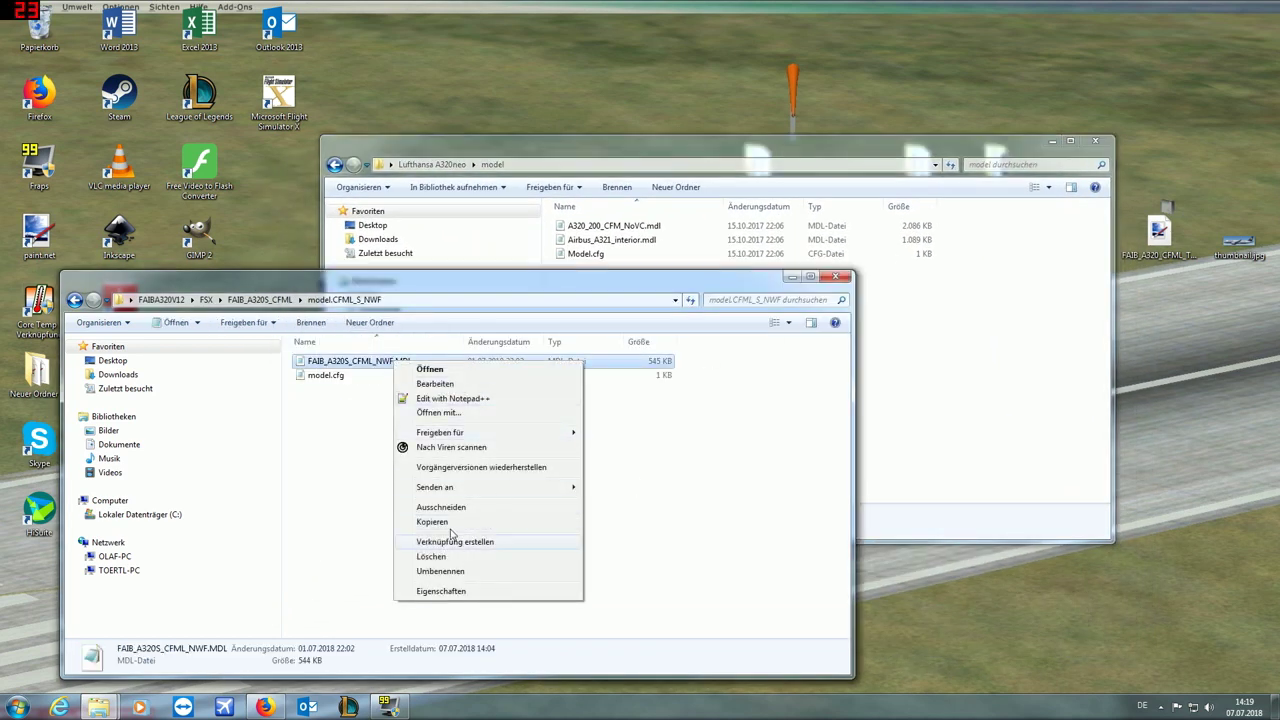
{"action": "left_click", "coordinate": [410, 522]}
{"action": "left_click", "coordinate": [1034, 342]}
{"action": "right_click", "coordinate": [1000, 348]}
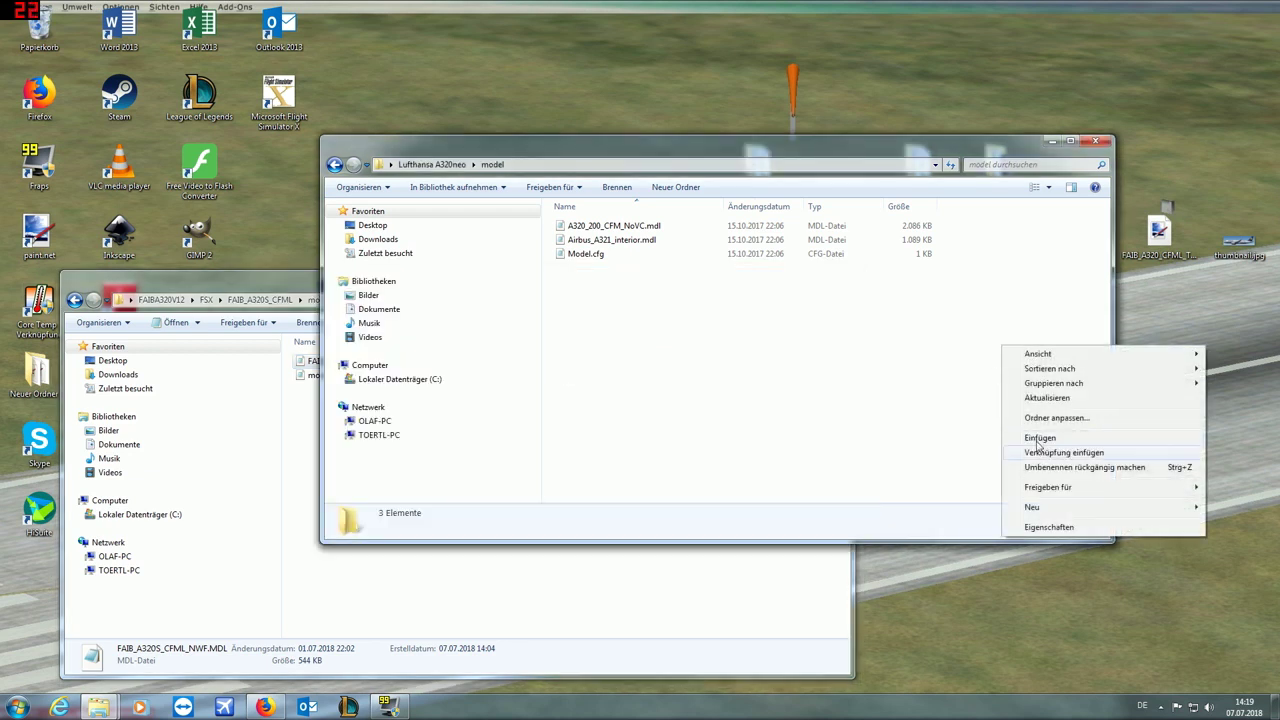
{"action": "left_click", "coordinate": [1036, 440]}
Step: Delete A320_200_CFM_NoVC.mdl from the Lufthansa A320neo model folder
{"action": "left_click", "coordinate": [722, 352]}
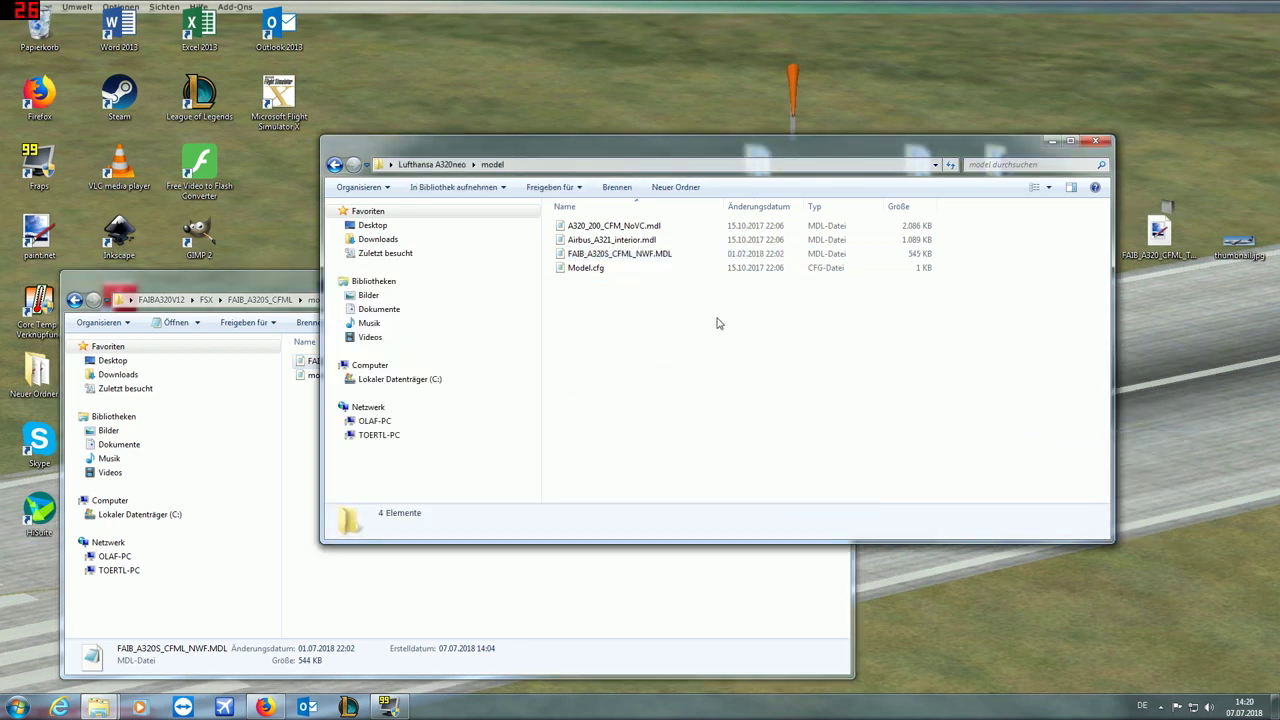
{"action": "left_click", "coordinate": [660, 229]}
{"action": "right_click", "coordinate": [660, 229]}
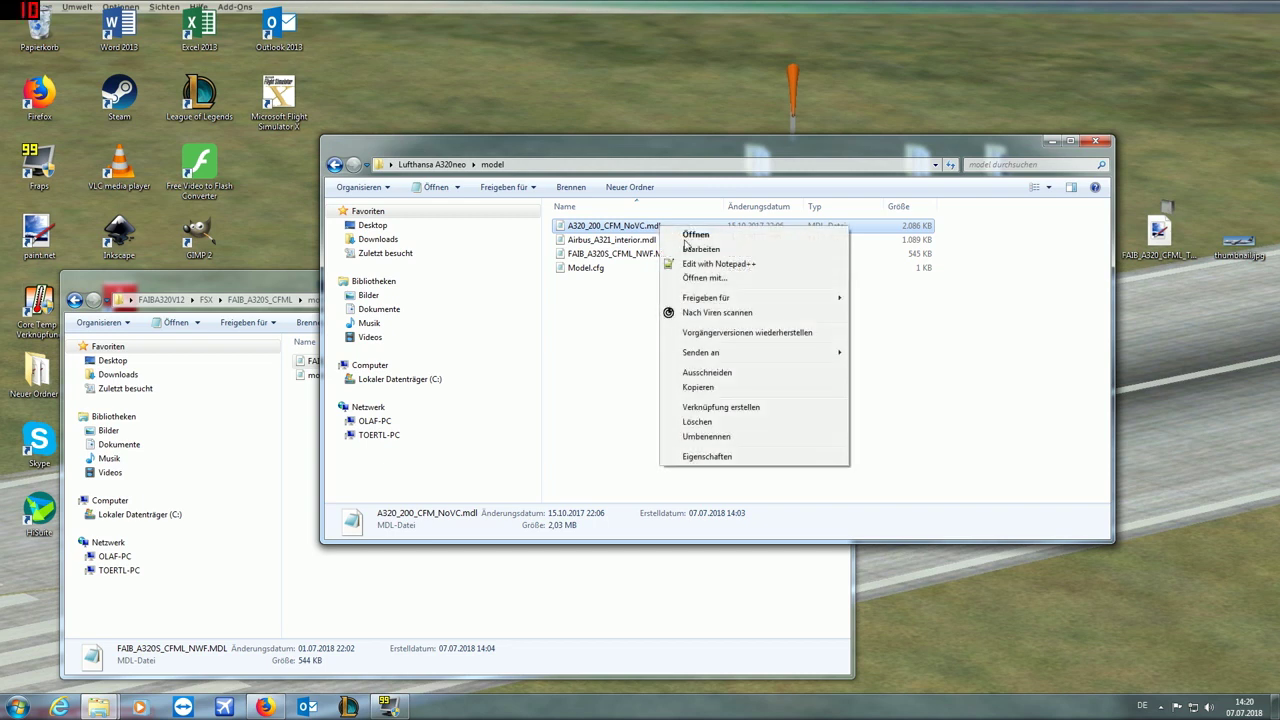
{"action": "left_click", "coordinate": [689, 422]}
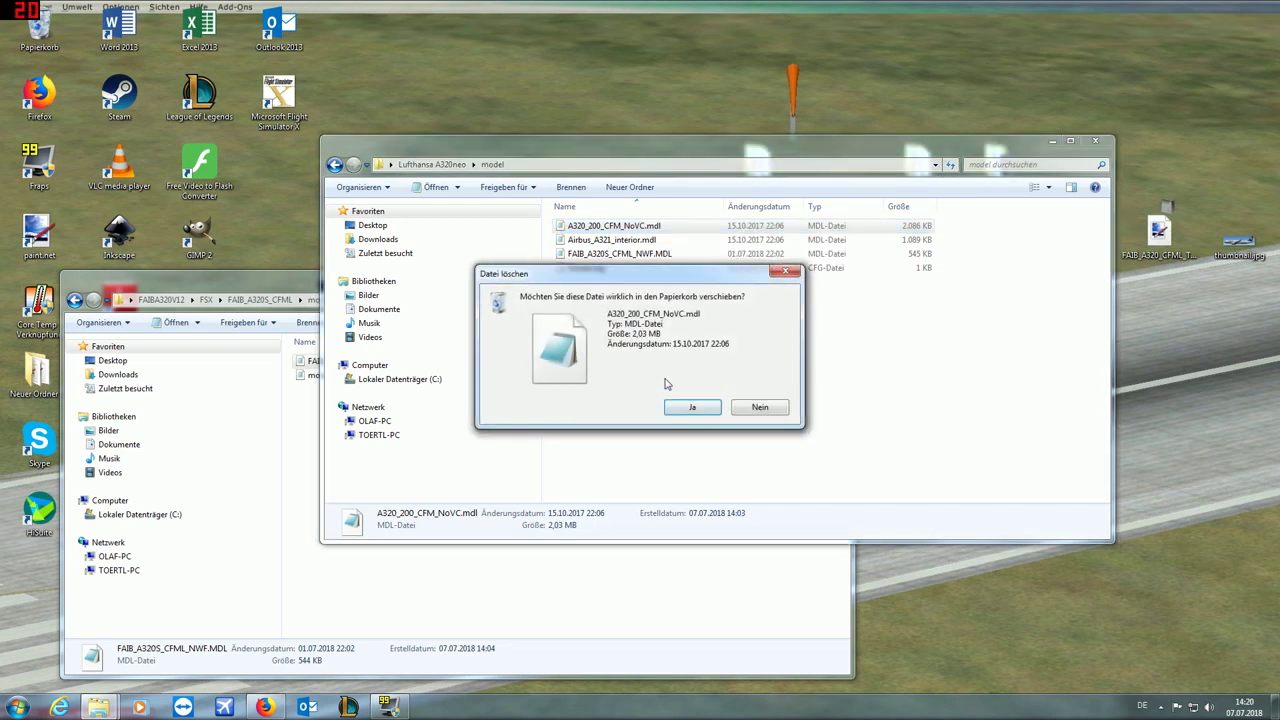
{"action": "left_click", "coordinate": [688, 409]}
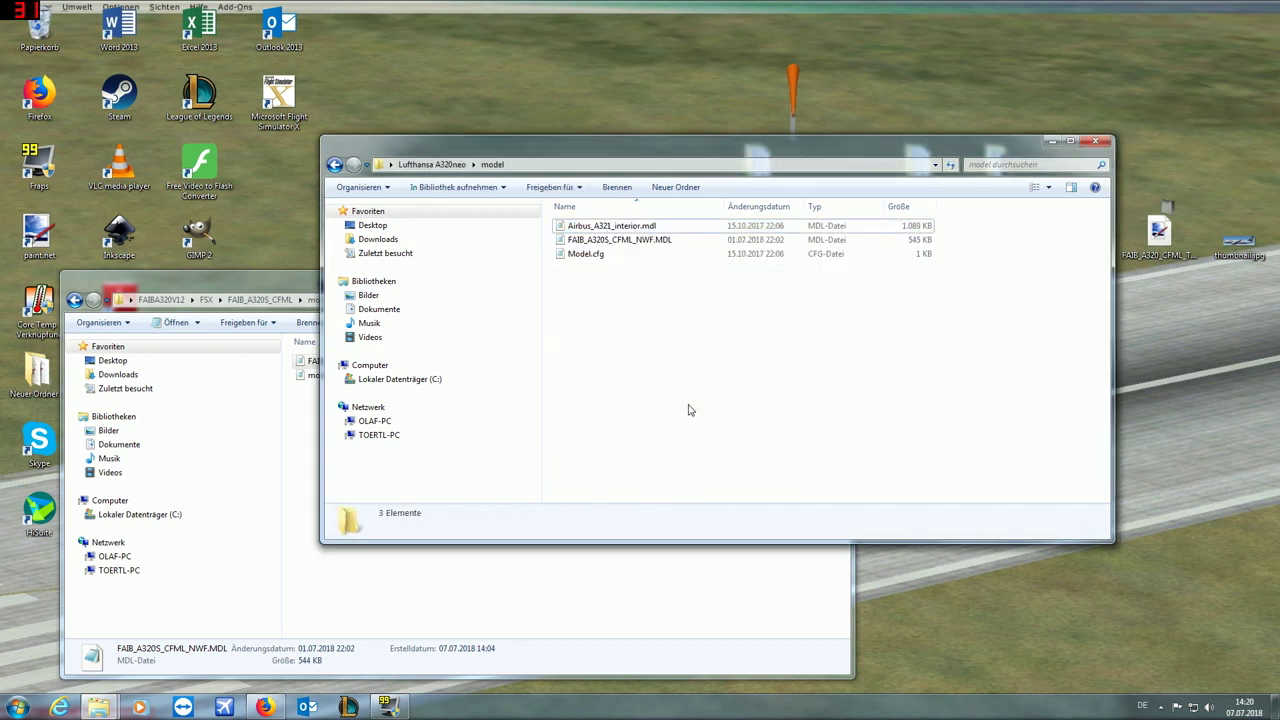
Step: Close the model.CFML_S_NWF window and open Model.cfg in Notepad++
{"action": "left_click", "coordinate": [589, 256]}
{"action": "right_click", "coordinate": [589, 256]}
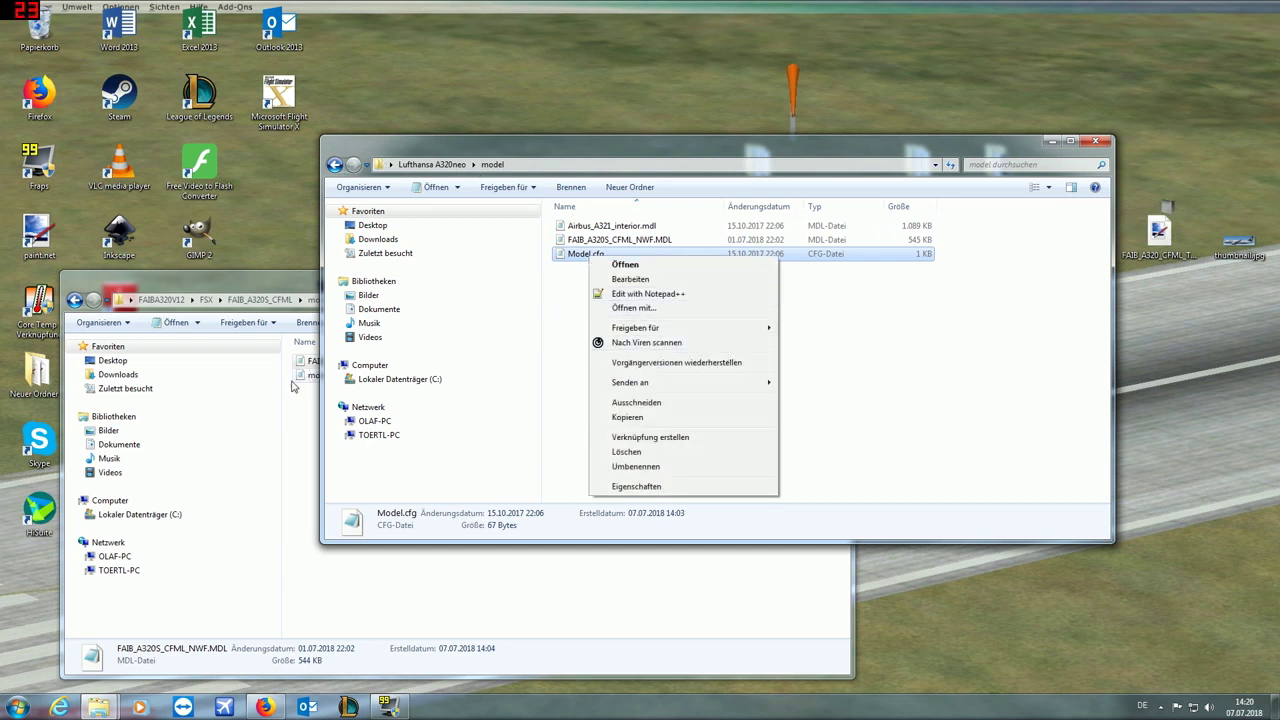
{"action": "left_click", "coordinate": [263, 410]}
{"action": "left_click", "coordinate": [836, 278]}
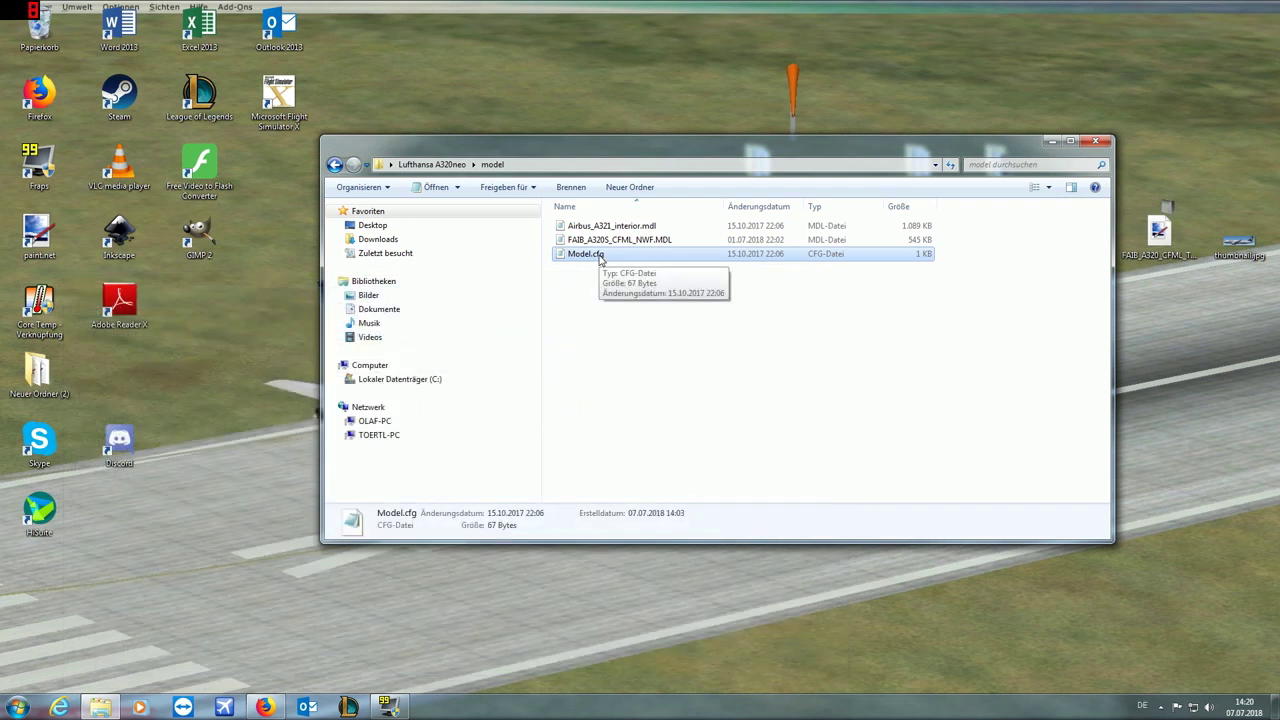
{"action": "right_click", "coordinate": [600, 256]}
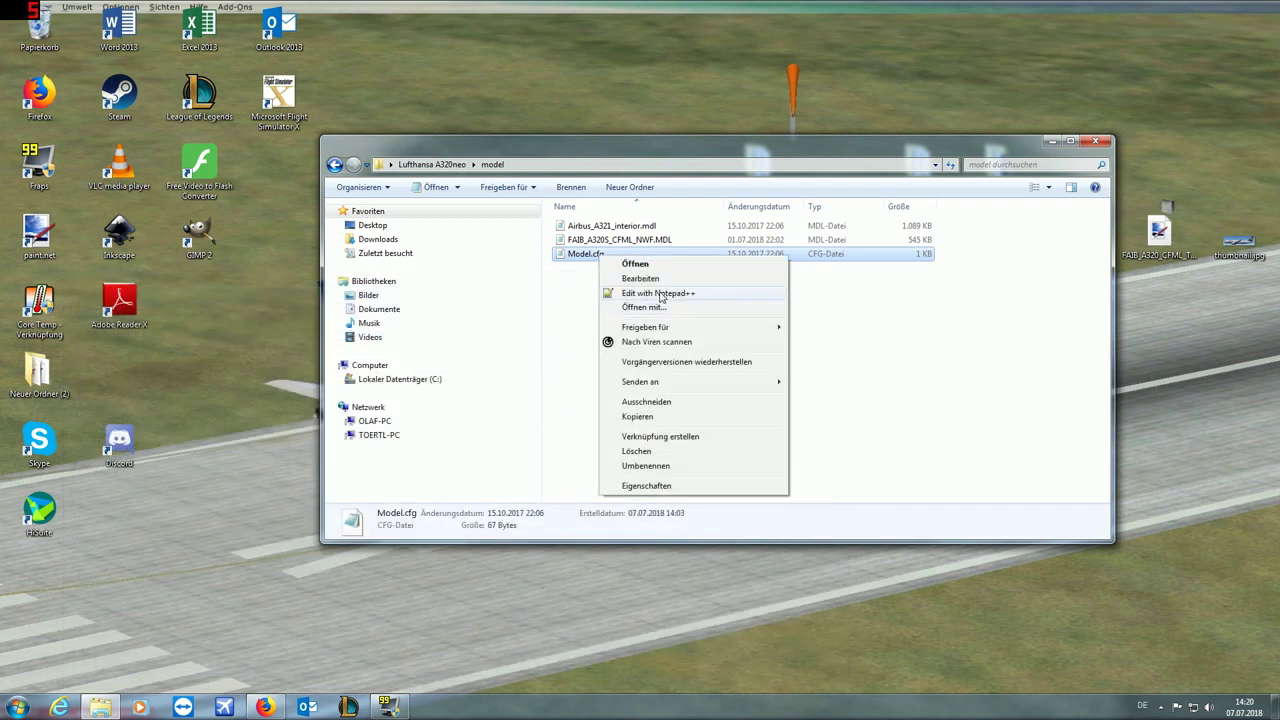
{"action": "left_click", "coordinate": [660, 293]}
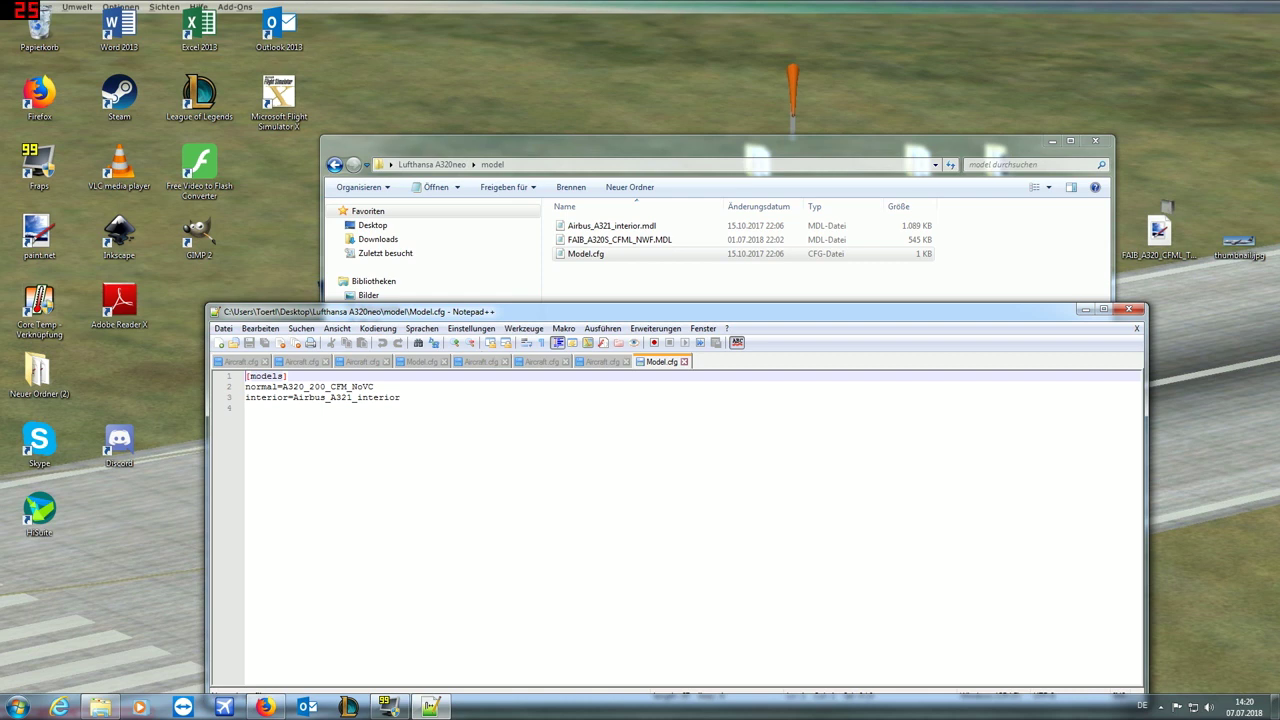
Step: Change Model.cfg's normal= value from A320_200_CFM_NoVC to FAIB_A320S_CFML_NWF, save, and close Notepad++
{"action": "left_click_drag", "start_coordinate": [376, 386], "coordinate": [282, 387]}
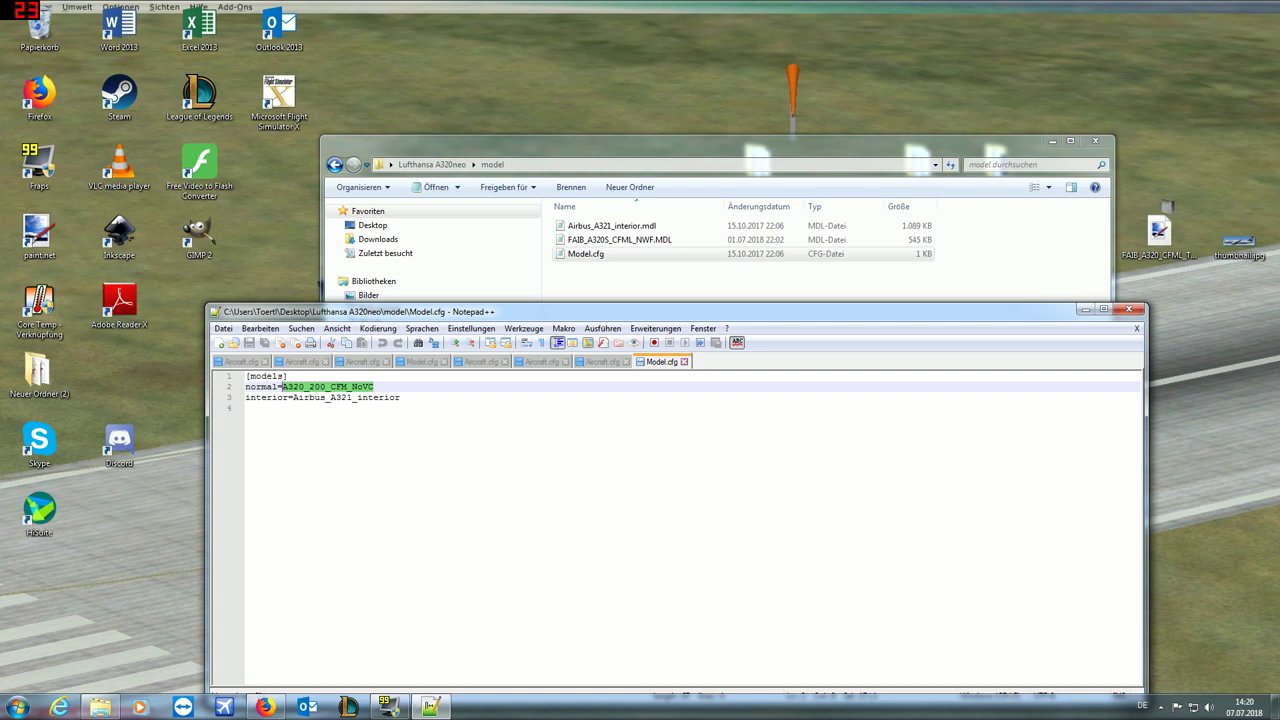
{"action": "key", "text": "BackSpace"}
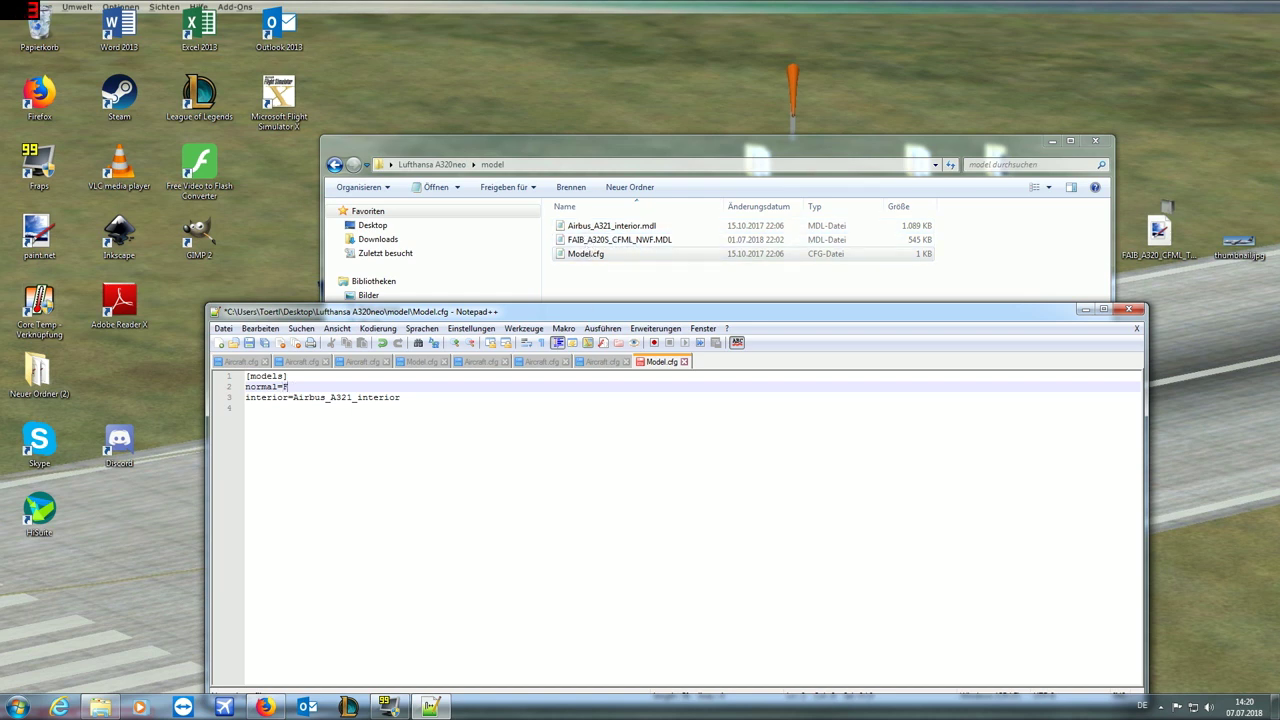
{"action": "type", "text": "IB_A320S_CFML_NWF"}
{"action": "left_click", "coordinate": [252, 346]}
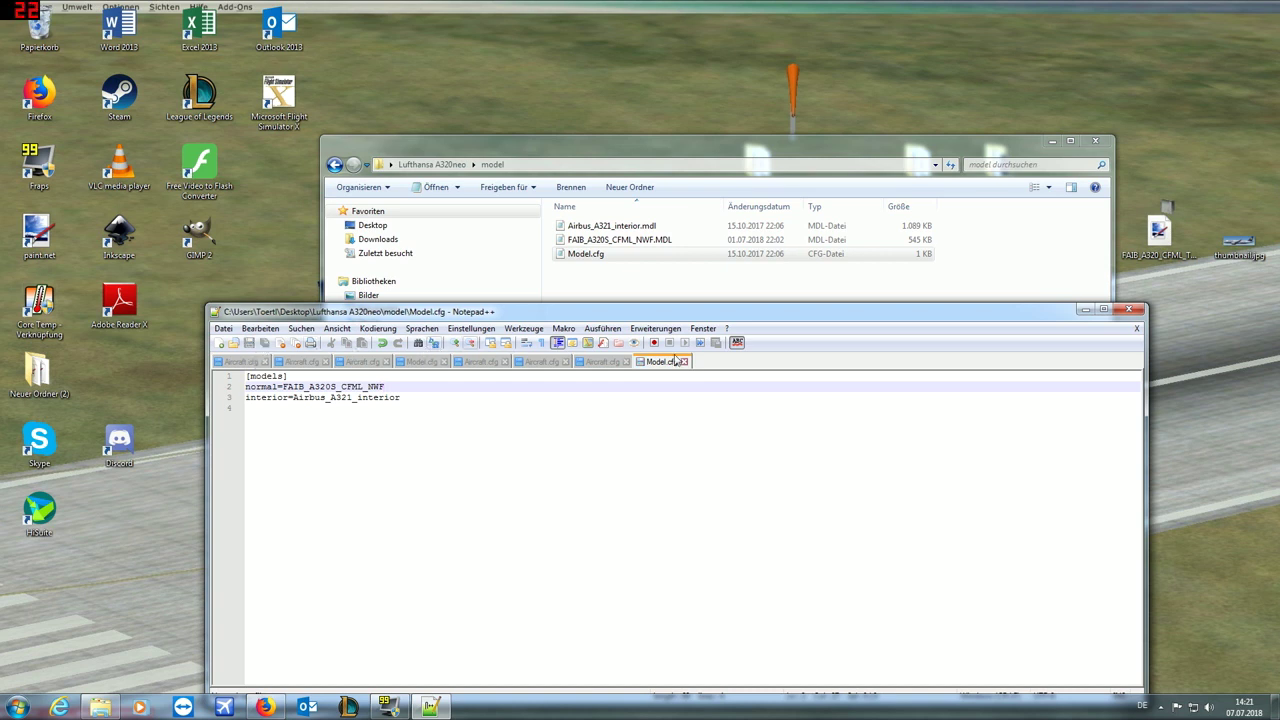
{"action": "left_click", "coordinate": [1120, 311]}
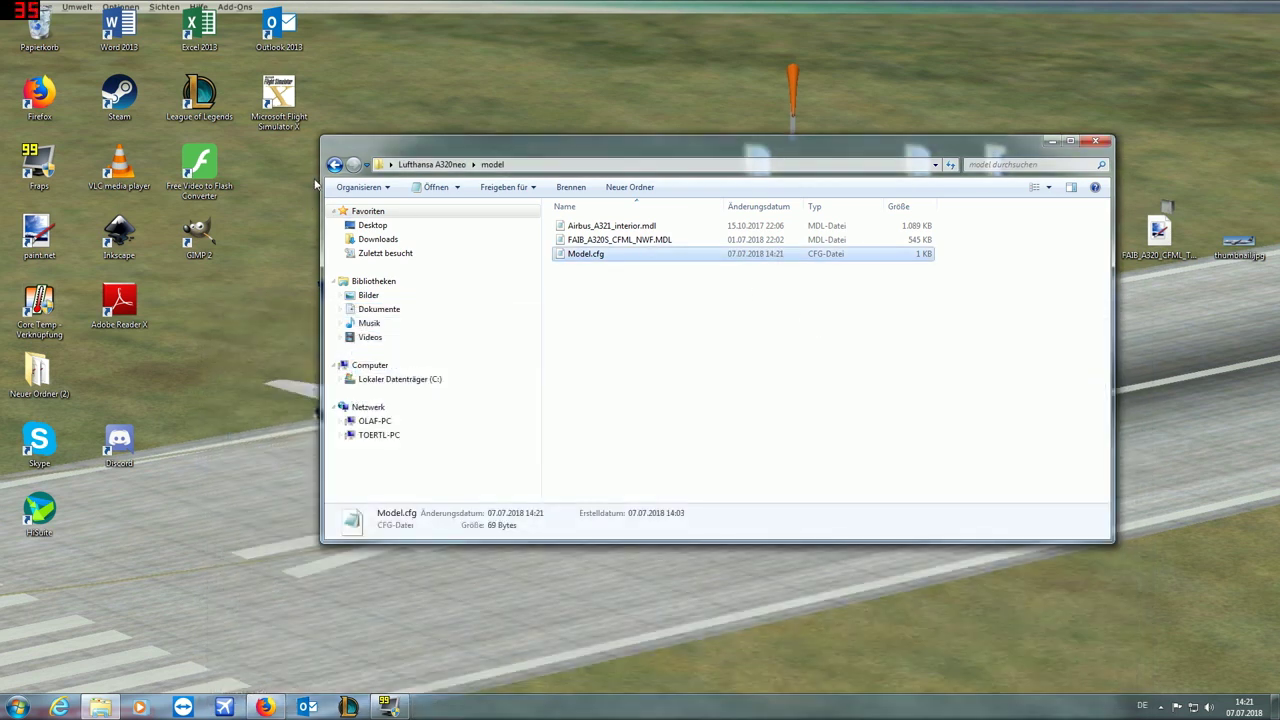
Step: Delete the existing sound folder from the Lufthansa A320neo folder
{"action": "left_click", "coordinate": [335, 164]}
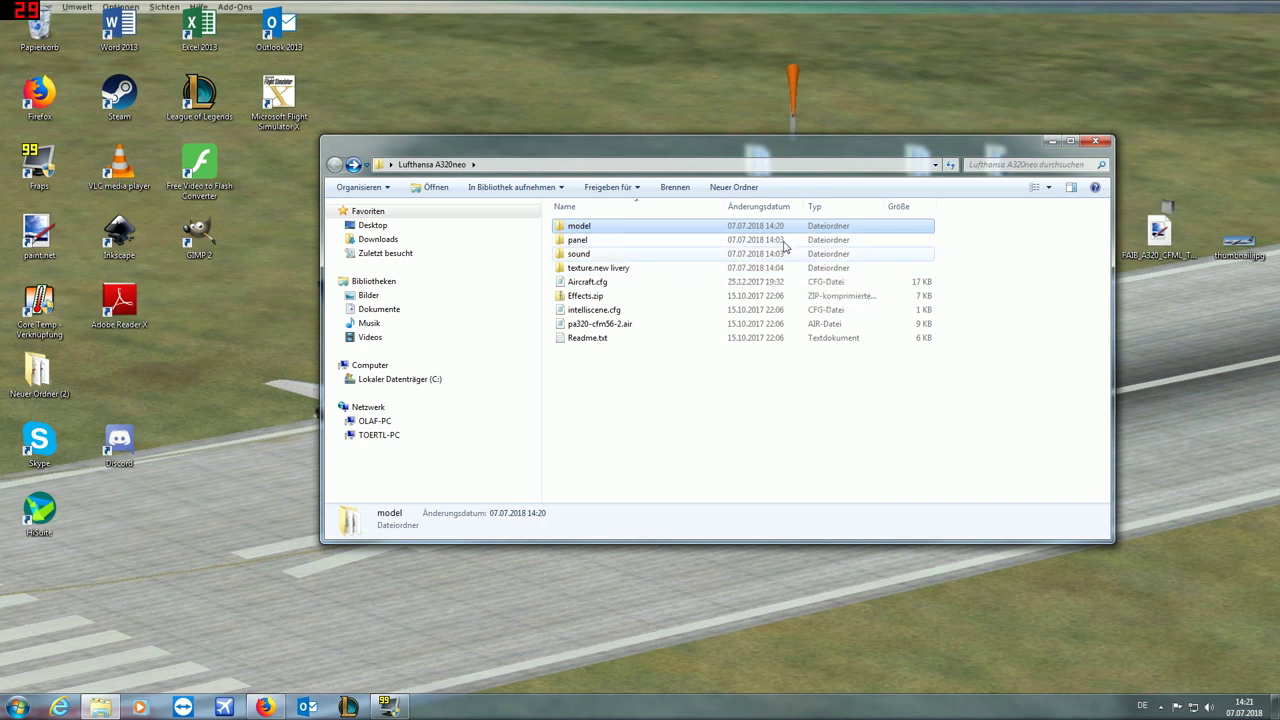
{"action": "left_click_drag", "start_coordinate": [841, 152], "coordinate": [567, 235]}
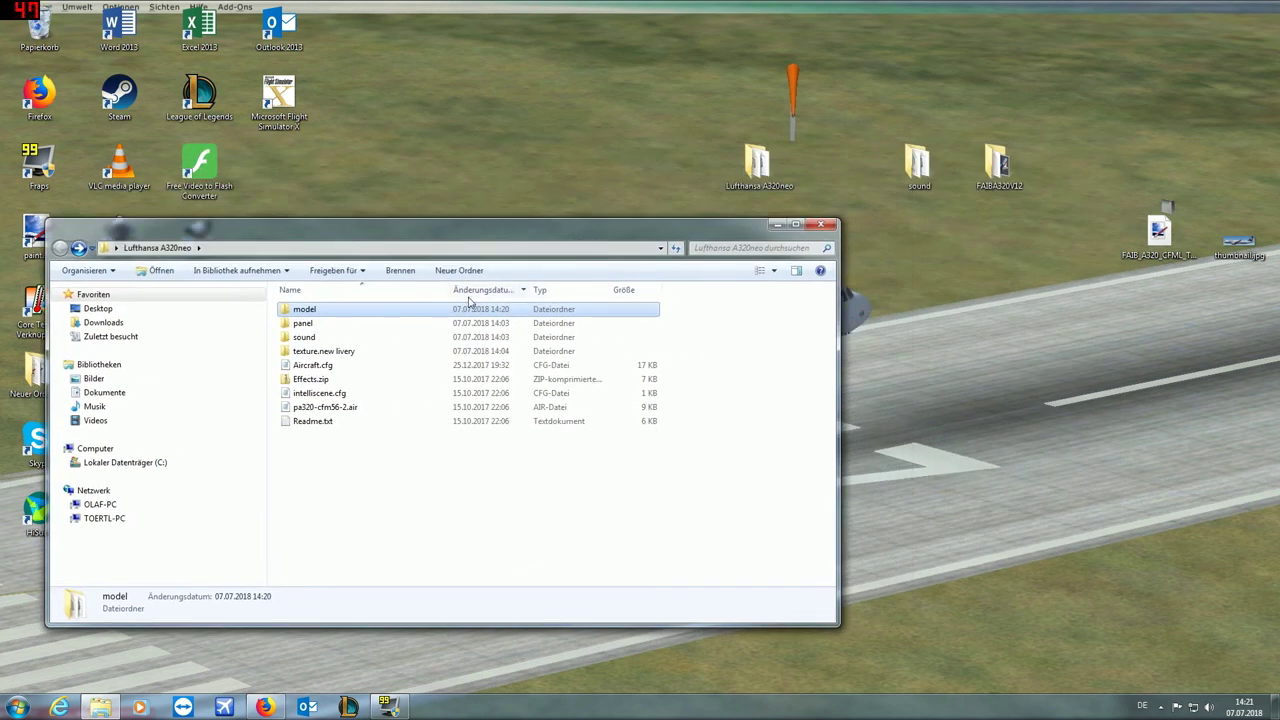
{"action": "left_click", "coordinate": [344, 340]}
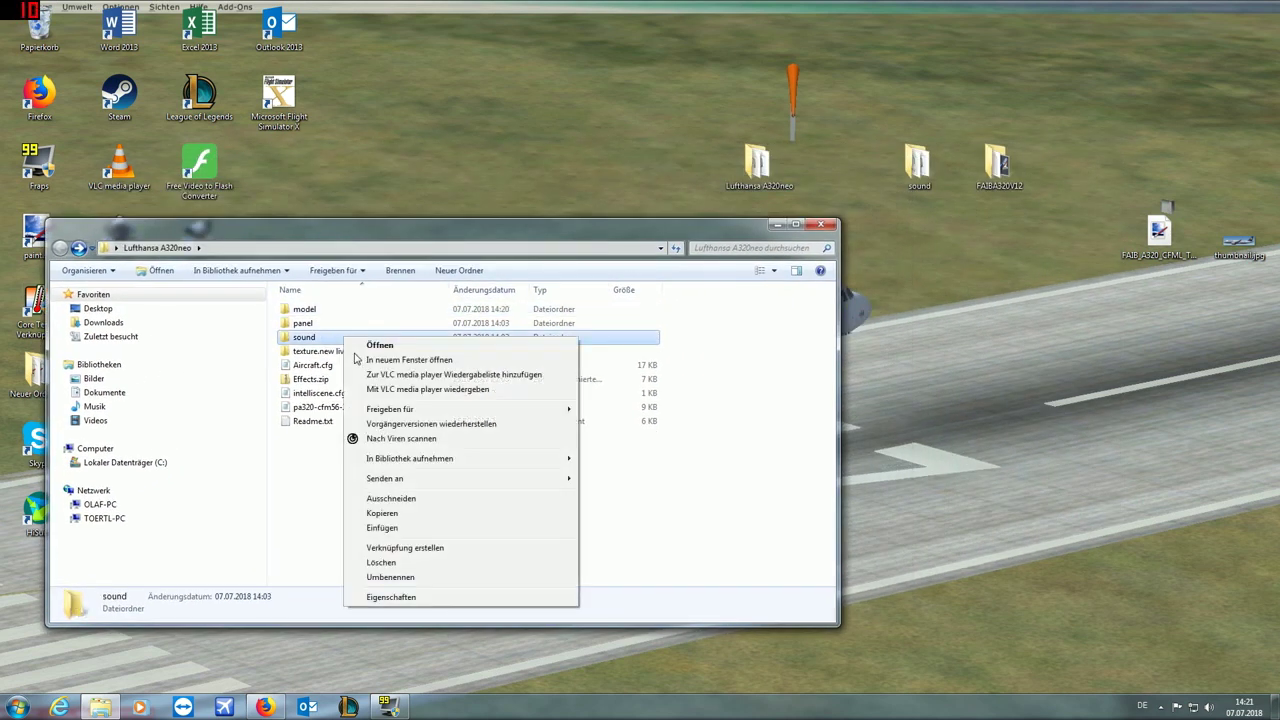
{"action": "left_click", "coordinate": [397, 563]}
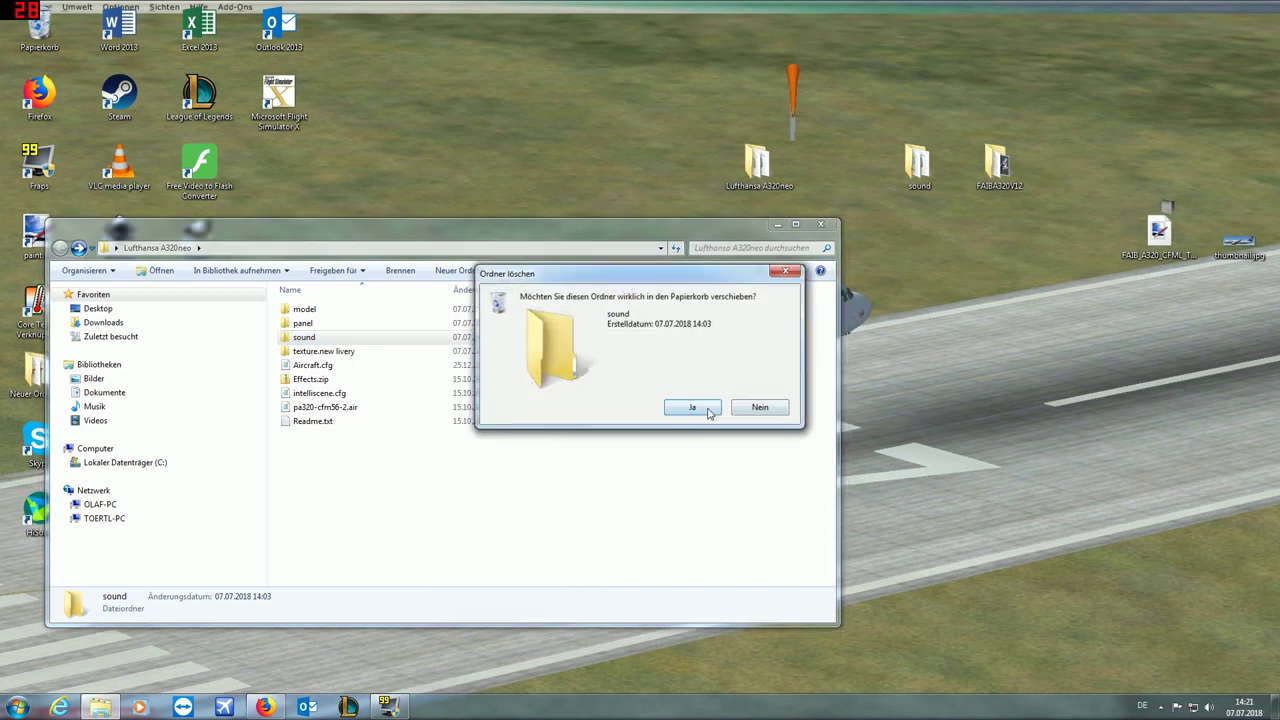
{"action": "left_click", "coordinate": [697, 411]}
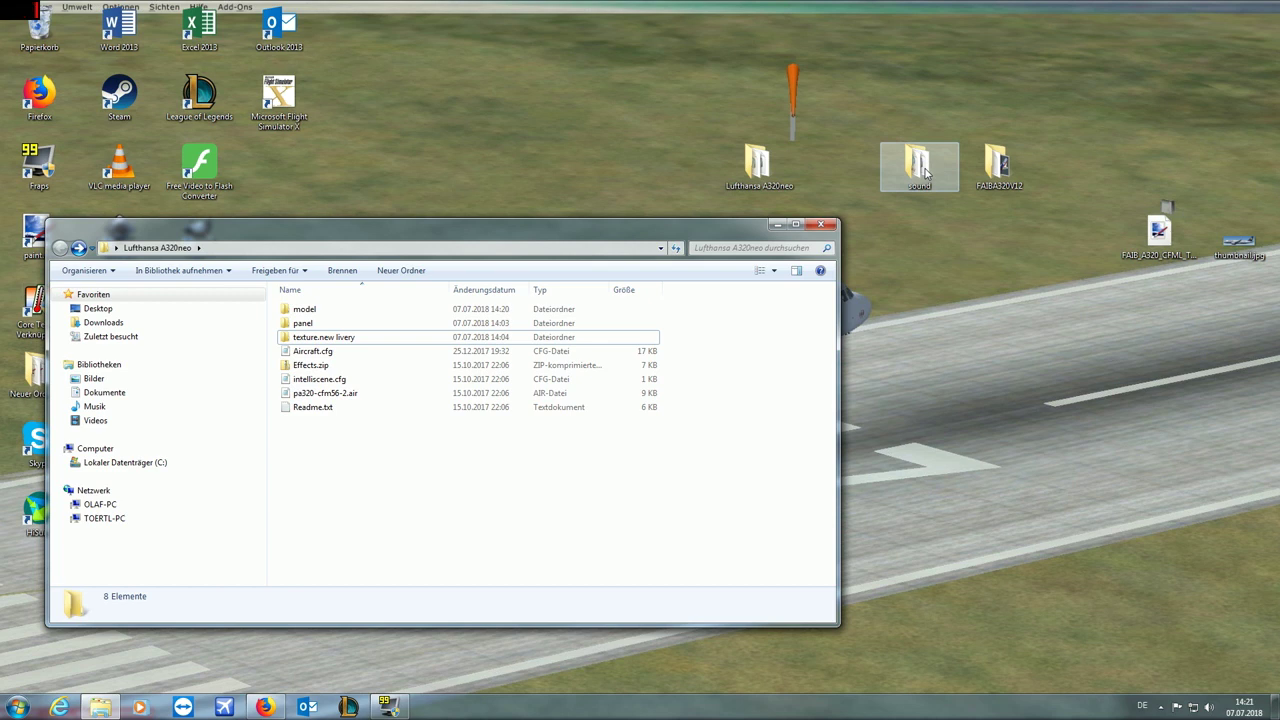
Step: Move the desktop sound folder into the Lufthansa A320neo folder
{"action": "left_click_drag", "start_coordinate": [925, 172], "coordinate": [460, 443]}
{"action": "left_click_drag", "start_coordinate": [438, 231], "coordinate": [720, 177]}
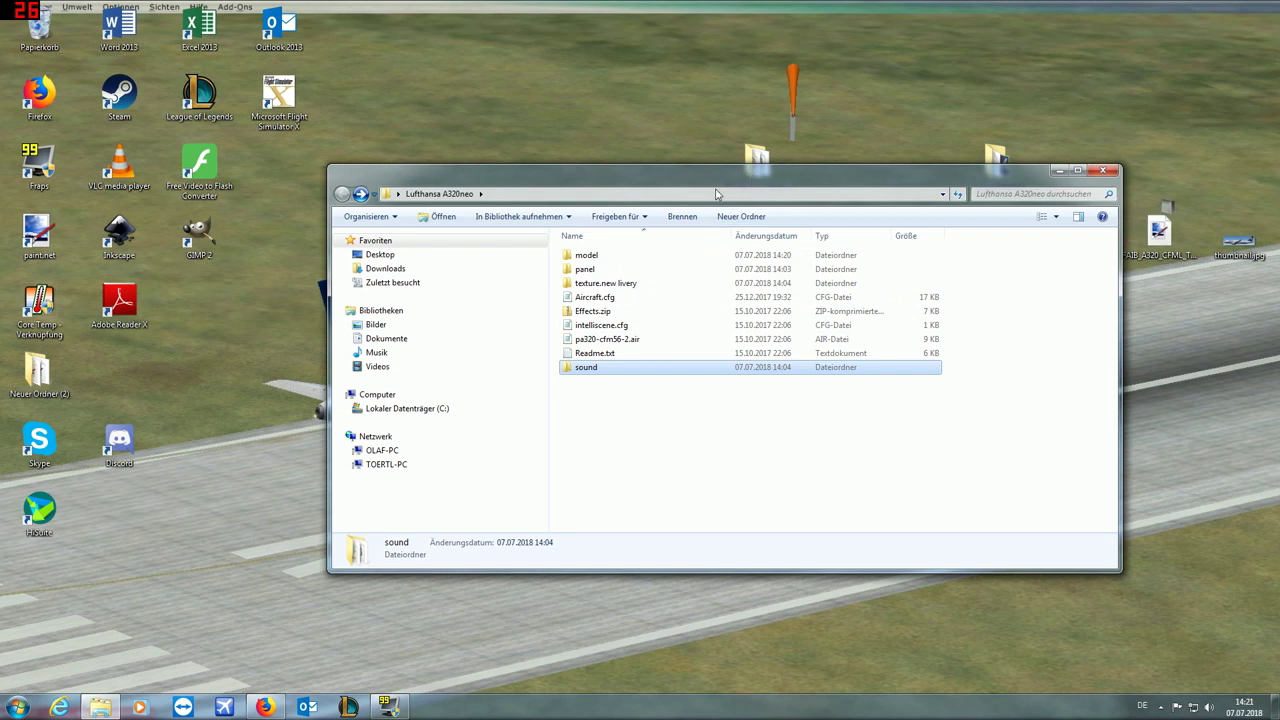
{"action": "left_click_drag", "start_coordinate": [756, 176], "coordinate": [563, 251]}
Step: Rename the 'texture.new livery' folder to 'texture'
{"action": "double_click", "coordinate": [449, 362]}
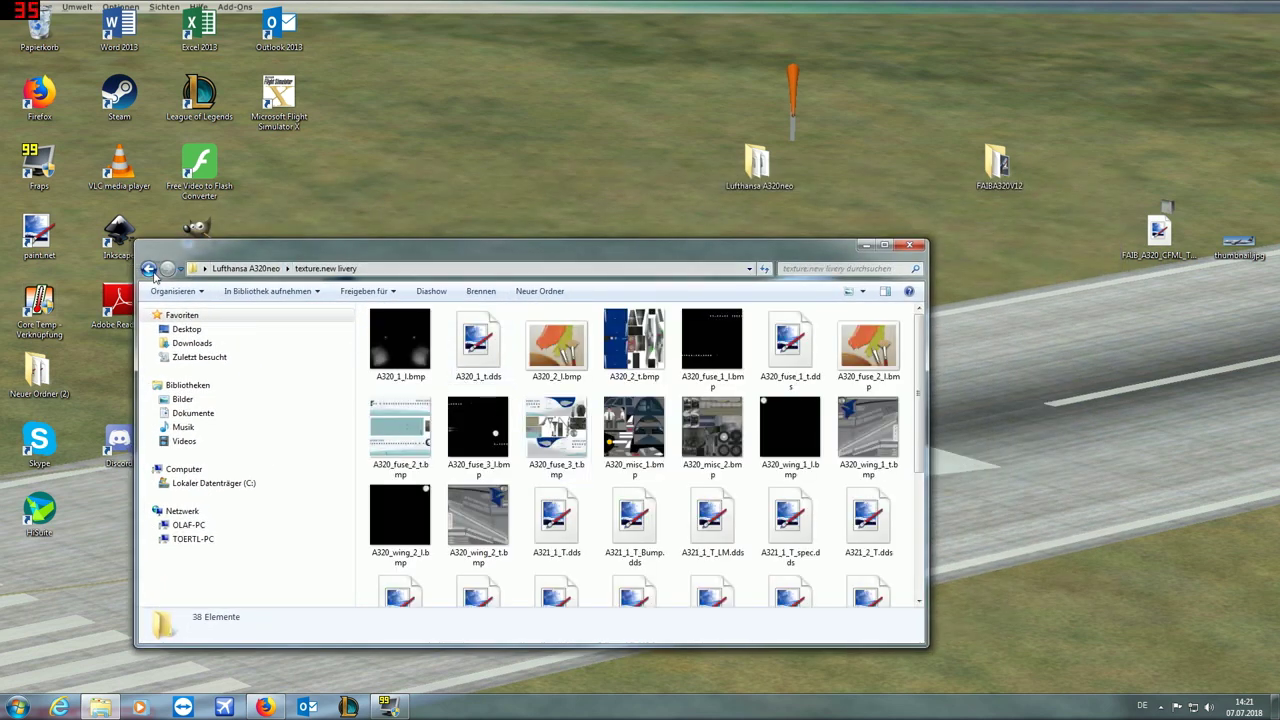
{"action": "left_click", "coordinate": [148, 268]}
{"action": "right_click", "coordinate": [429, 375]}
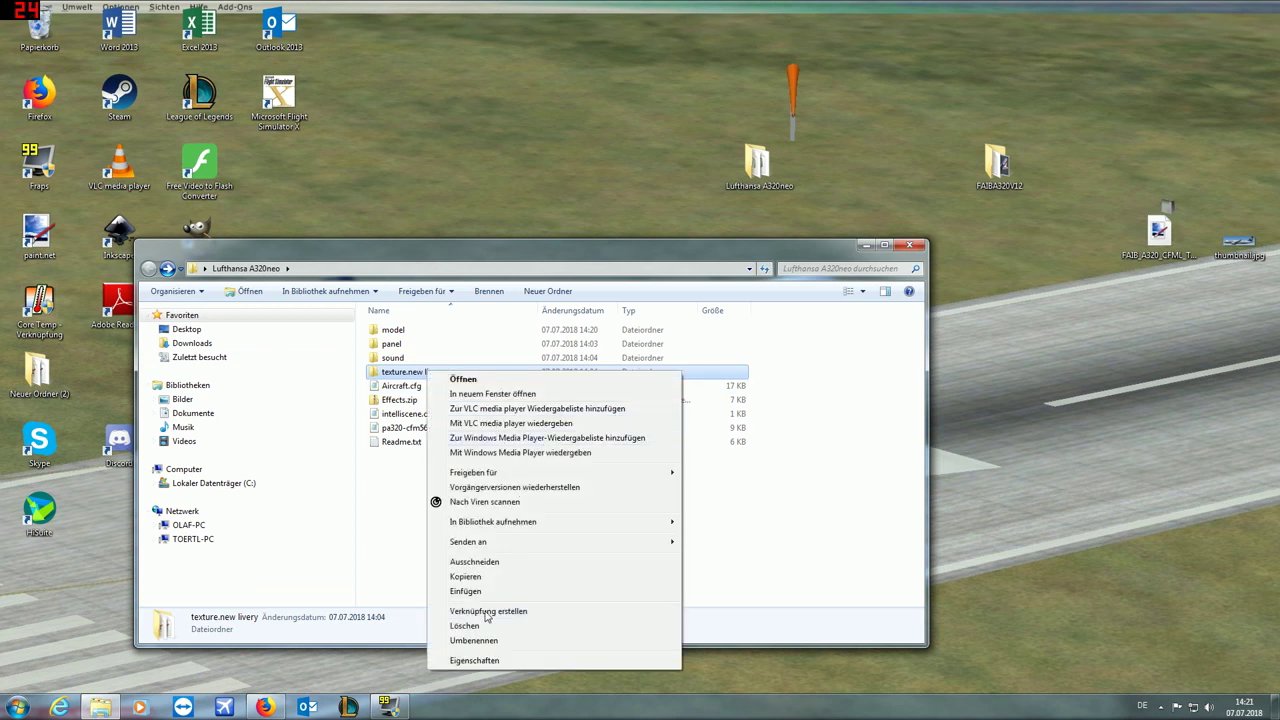
{"action": "left_click", "coordinate": [476, 640]}
{"action": "key", "text": "BackSpace"}
{"action": "key", "text": "BackSpace"}
{"action": "key", "text": "BackSpace"}
{"action": "key", "text": "BackSpace"}
{"action": "key", "text": "BackSpace"}
{"action": "key", "text": "BackSpace"}
{"action": "key", "text": "BackSpace"}
{"action": "key", "text": "BackSpace"}
{"action": "key", "text": "BackSpace"}
{"action": "key", "text": "BackSpace"}
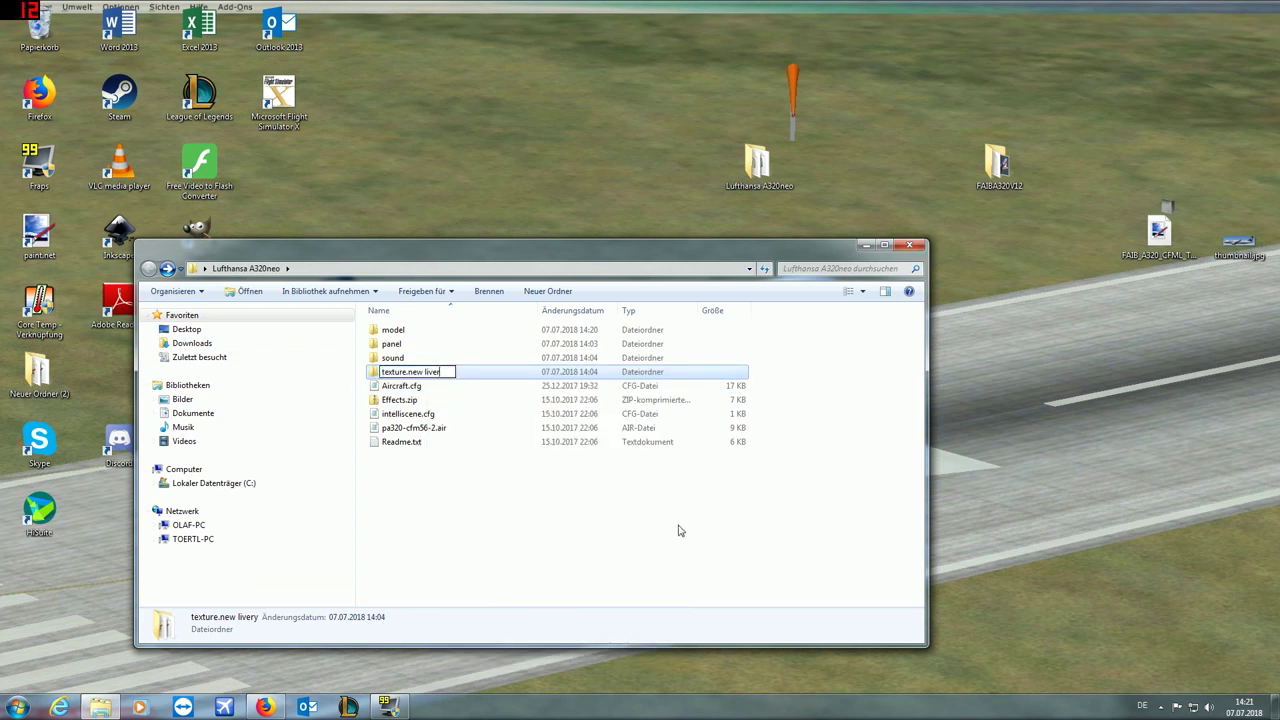
{"action": "key", "text": "BackSpace"}
{"action": "key", "text": "BackSpace"}
{"action": "type", "text": "e"}
{"action": "key", "text": "Return"}
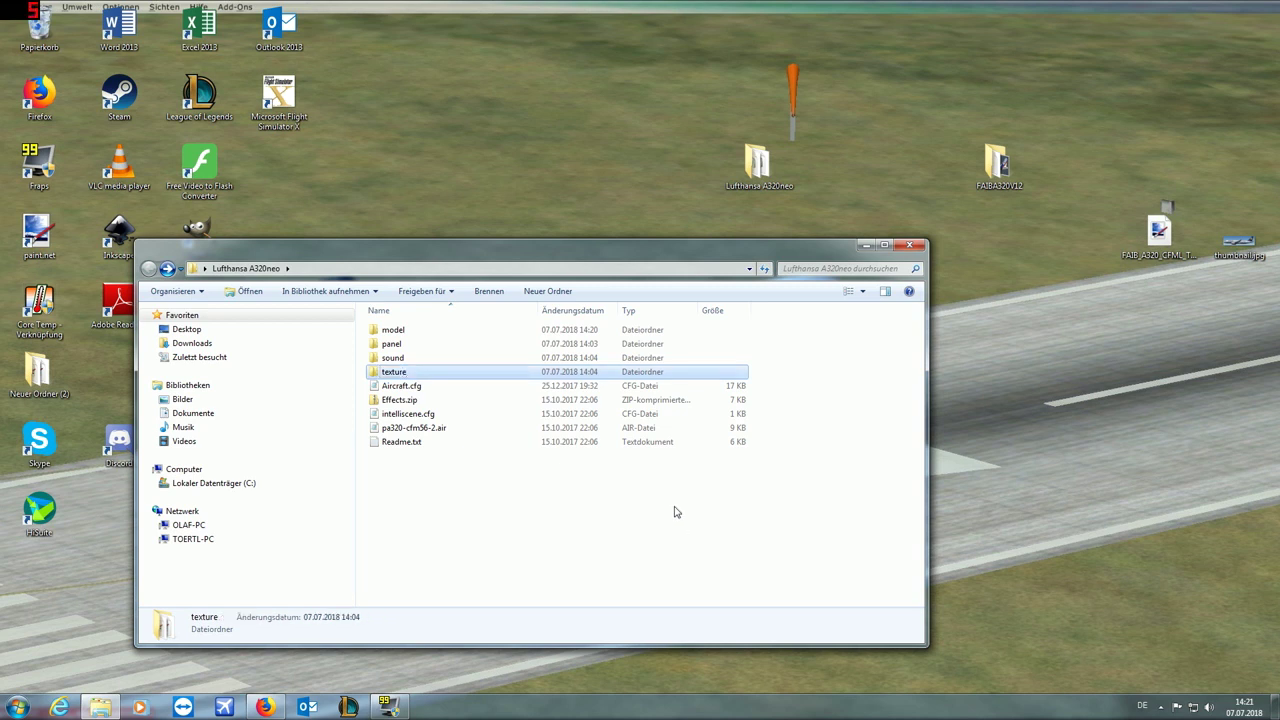
Step: In the texture folder, delete the 14 A320 textures and both A320_wing_2 textures
{"action": "double_click", "coordinate": [643, 376]}
{"action": "scroll", "coordinate": [655, 429], "scroll_direction": "down", "scroll_amount": 3}
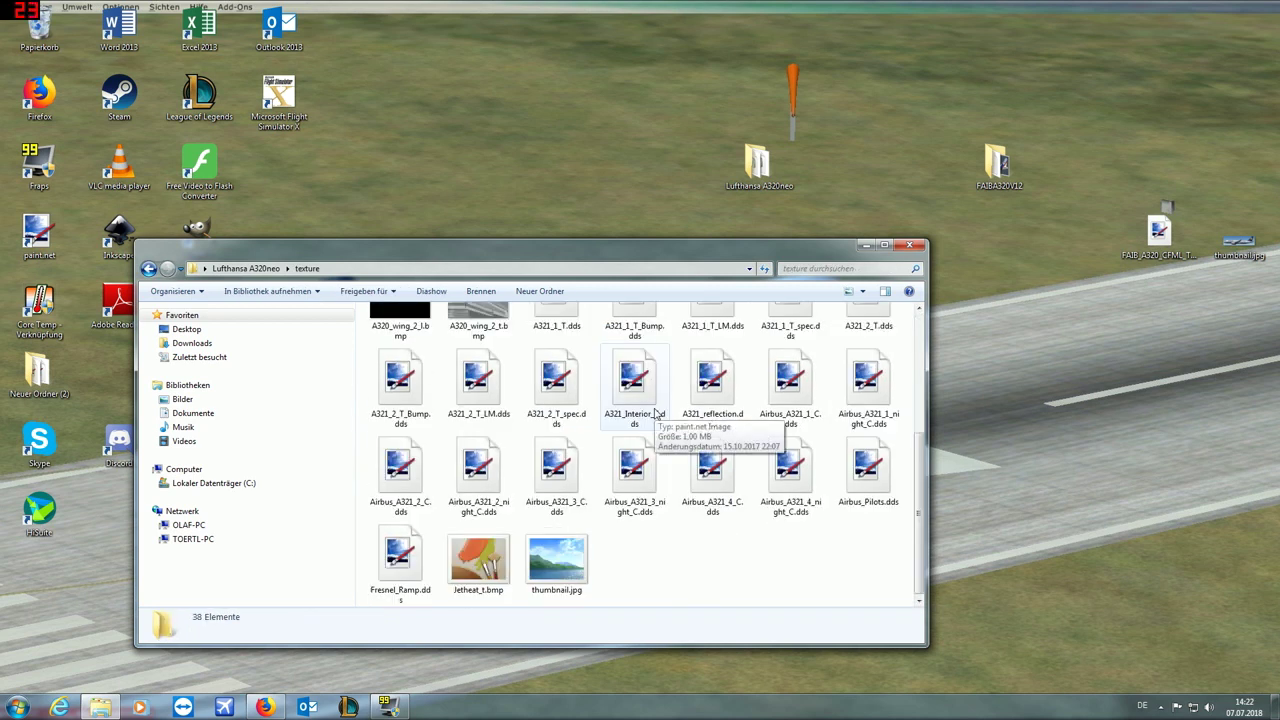
{"action": "scroll", "coordinate": [590, 429], "scroll_direction": "up", "scroll_amount": 3}
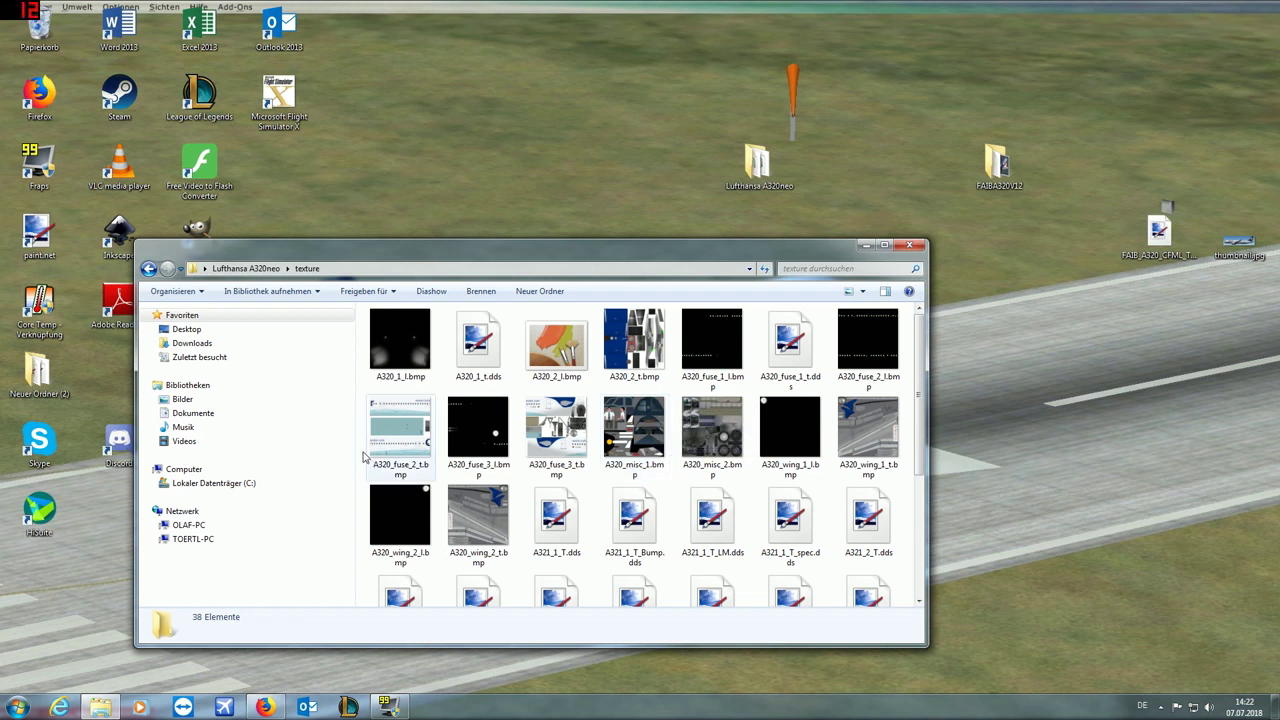
{"action": "left_click_drag", "start_coordinate": [360, 433], "coordinate": [900, 352]}
{"action": "right_click", "coordinate": [567, 350]}
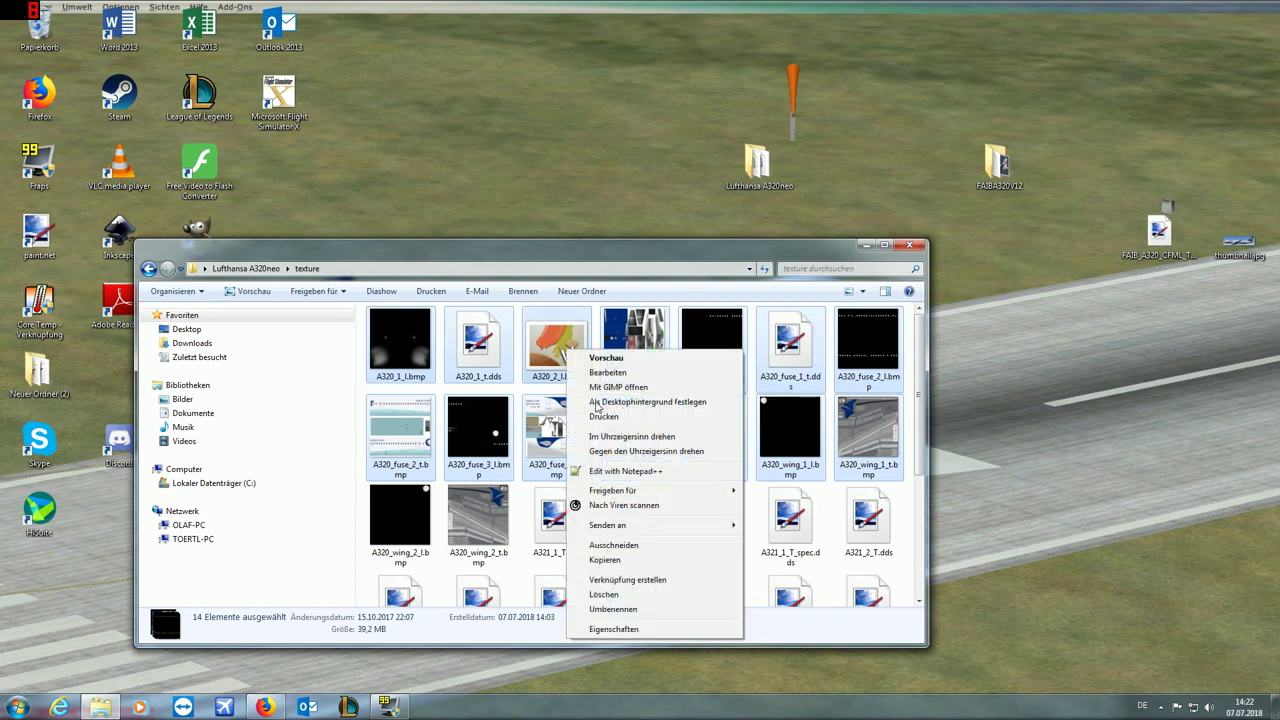
{"action": "left_click", "coordinate": [604, 594]}
{"action": "left_click", "coordinate": [693, 366]}
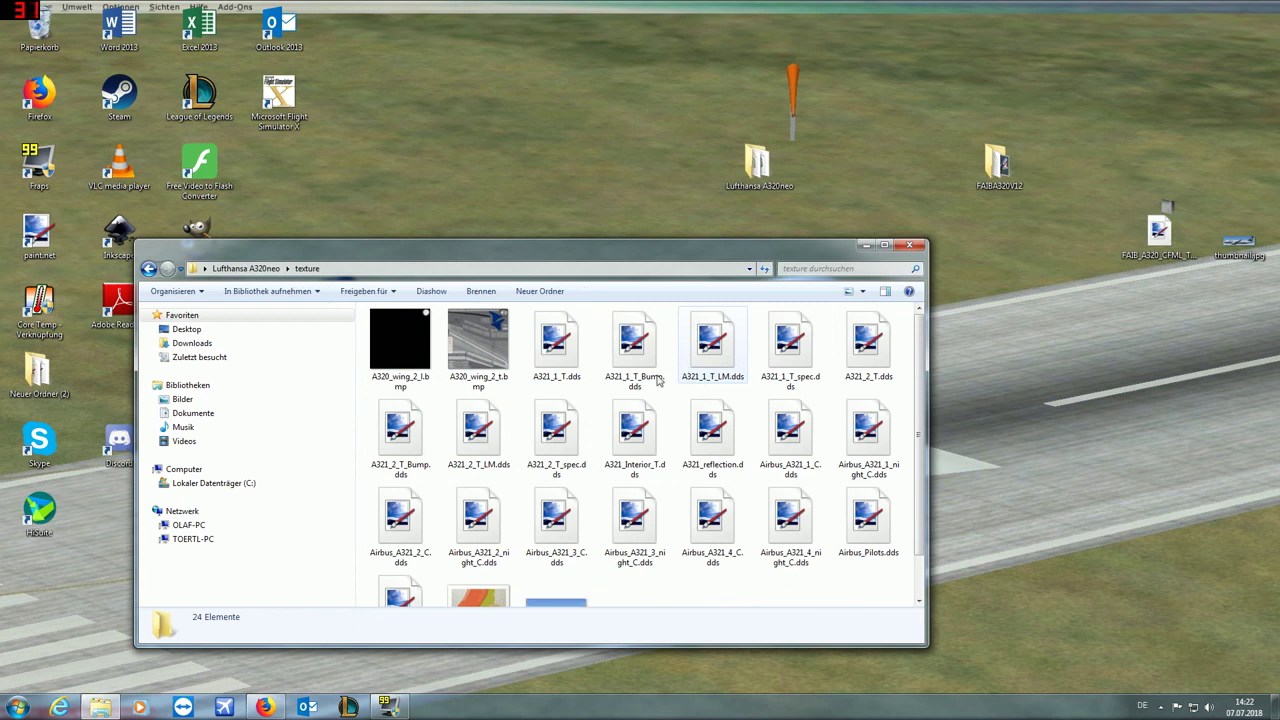
{"action": "left_click_drag", "start_coordinate": [395, 354], "coordinate": [480, 352]}
{"action": "right_click", "coordinate": [484, 354]}
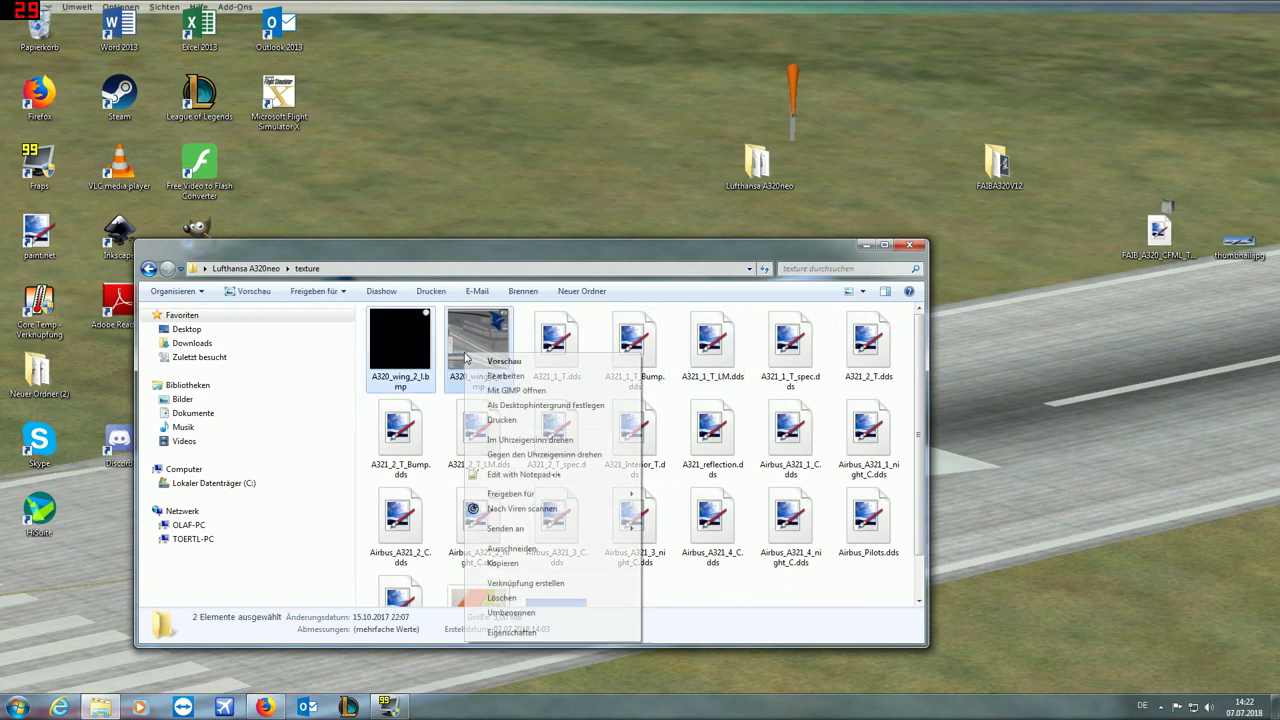
{"action": "left_click", "coordinate": [502, 597]}
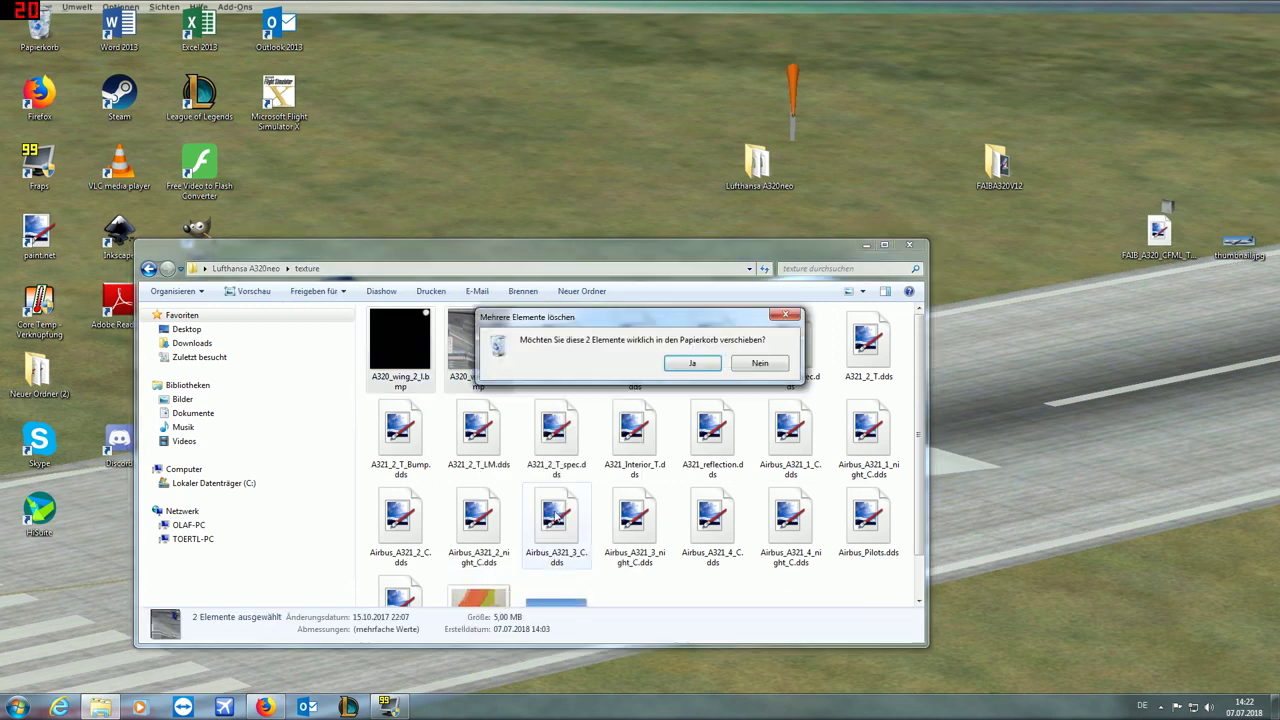
{"action": "left_click", "coordinate": [693, 366]}
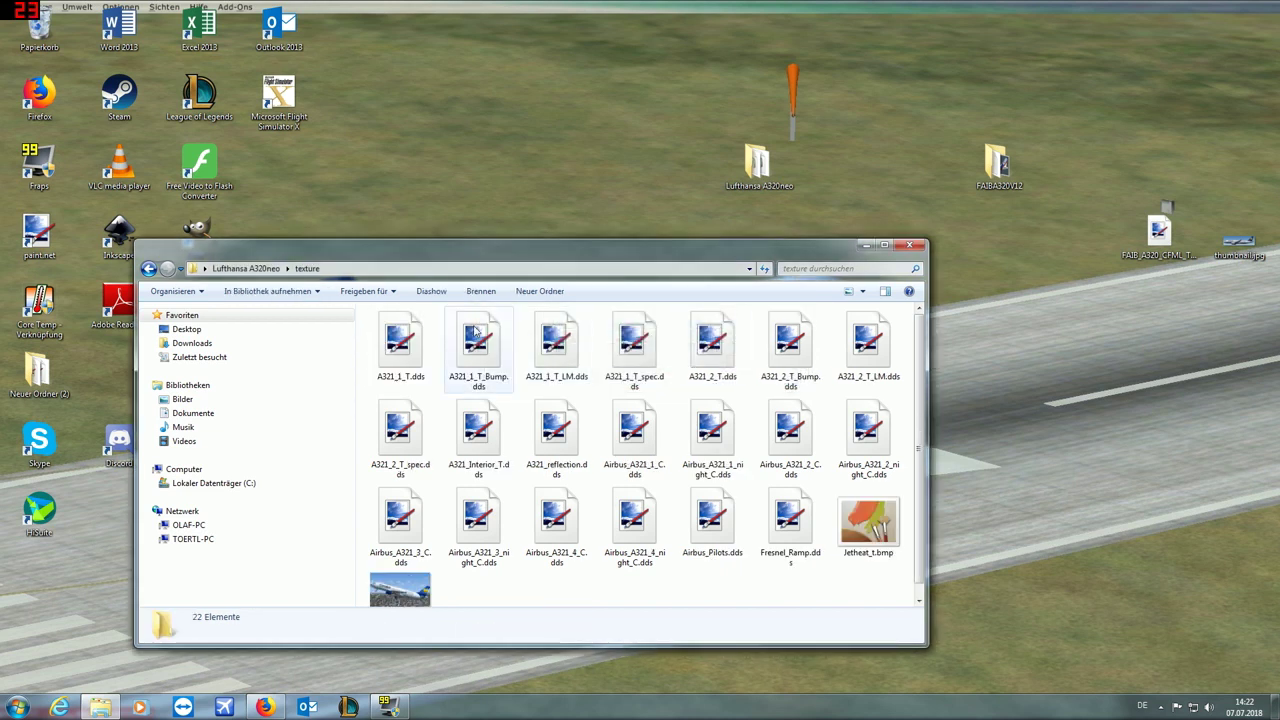
Step: Delete the old thumbnail.jpg from the texture folder
{"action": "scroll", "coordinate": [712, 345], "scroll_direction": "down", "scroll_amount": 1}
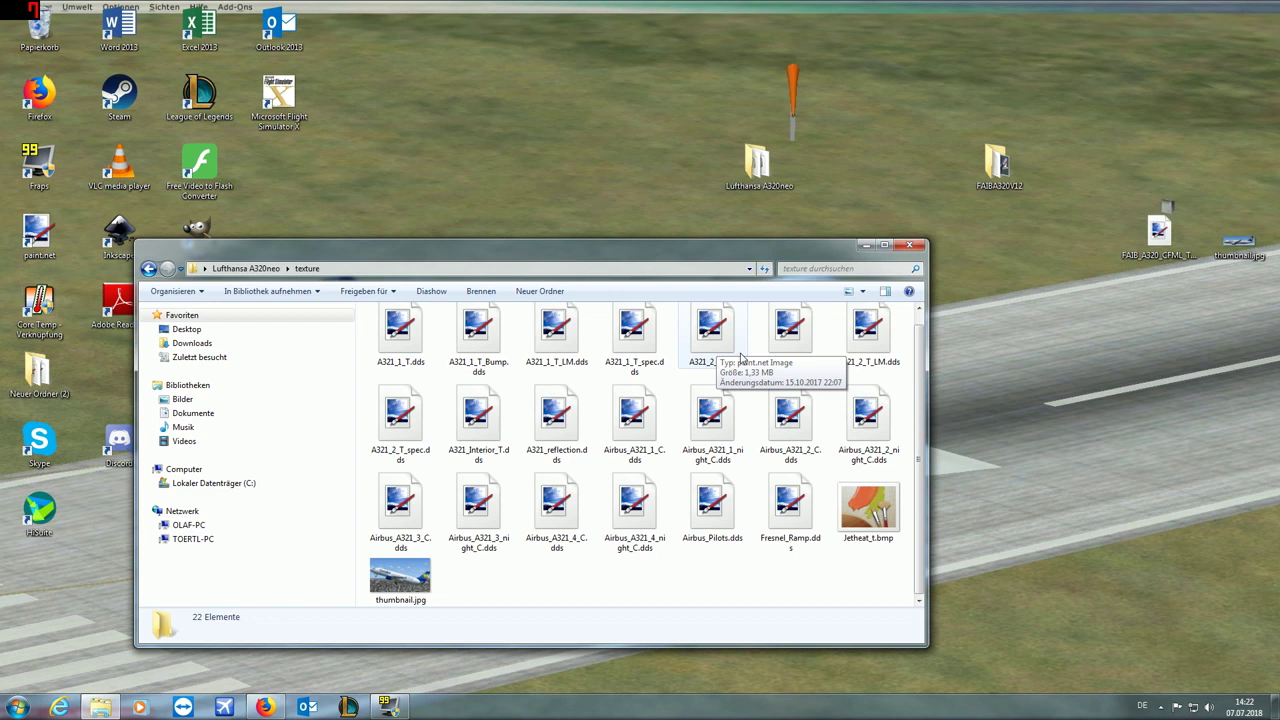
{"action": "left_click", "coordinate": [415, 572]}
{"action": "right_click", "coordinate": [415, 572]}
{"action": "left_click", "coordinate": [470, 529]}
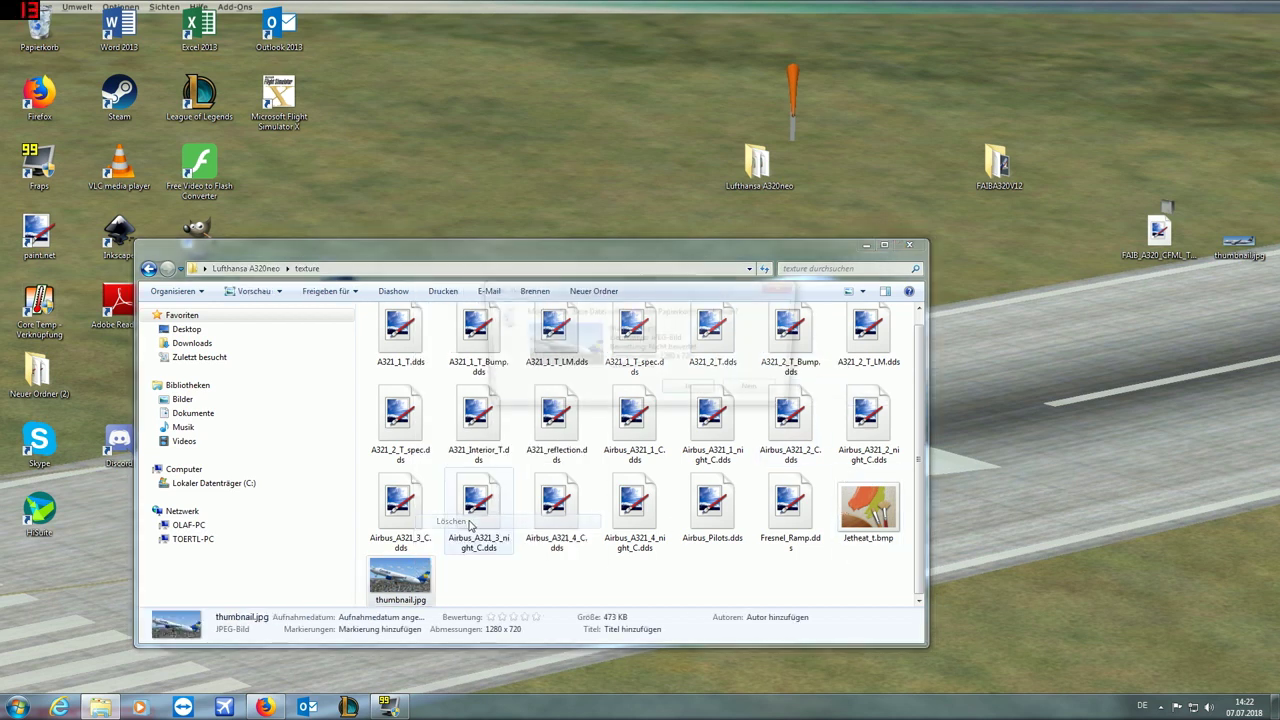
{"action": "left_click", "coordinate": [675, 395]}
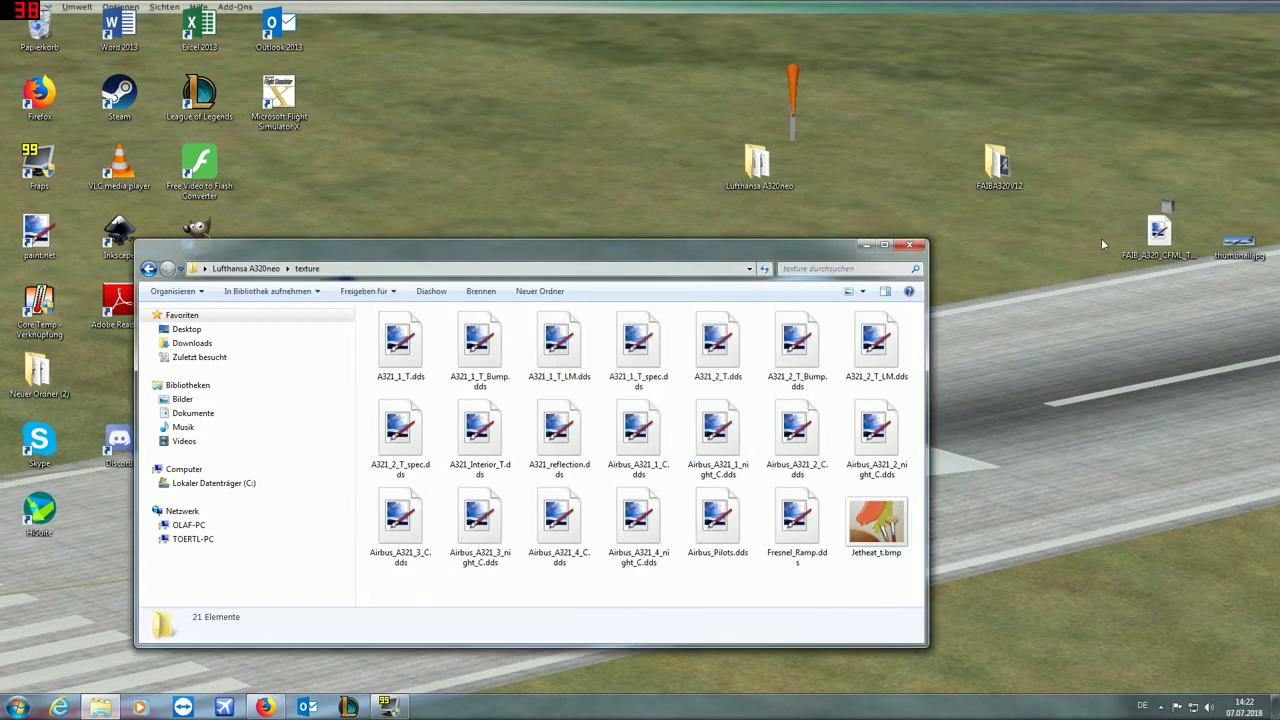
Step: Move FAIB_A320_CFML_T.dds and thumbnail.jpg from the desktop into the texture folder
{"action": "left_click_drag", "start_coordinate": [1103, 244], "coordinate": [1270, 258]}
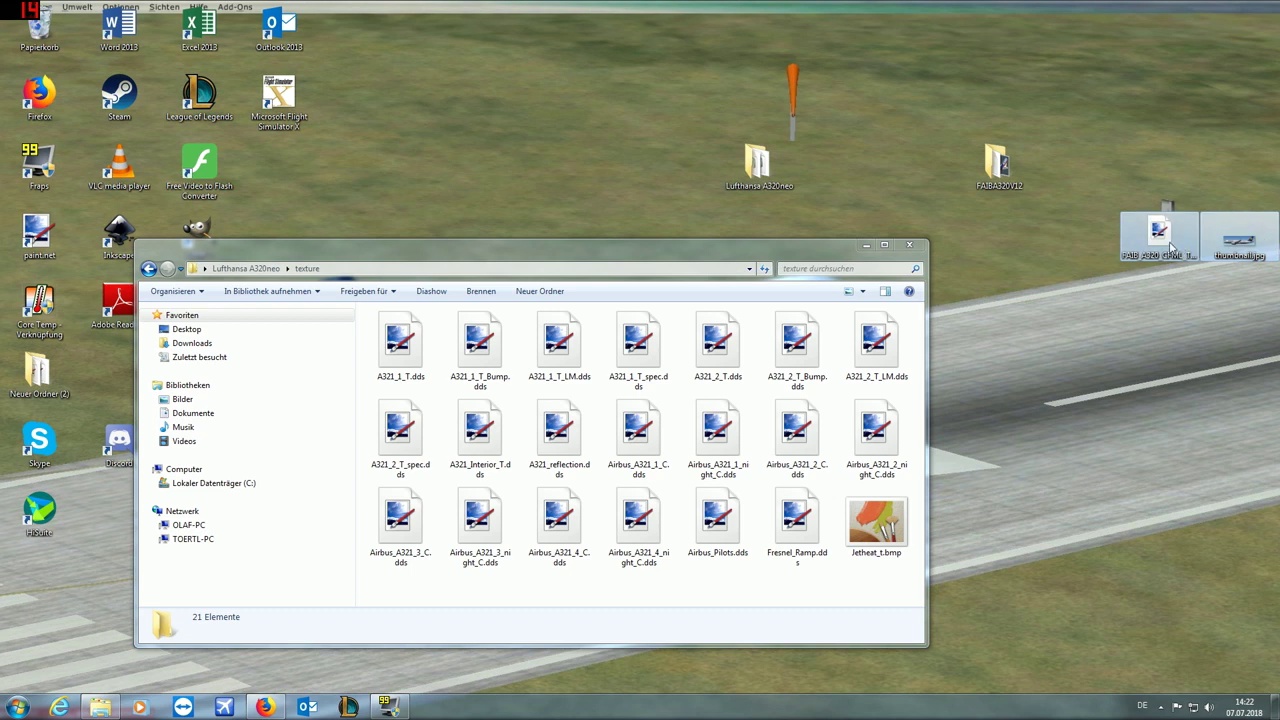
{"action": "left_click_drag", "start_coordinate": [1170, 245], "coordinate": [717, 578]}
{"action": "left_click", "coordinate": [634, 565]}
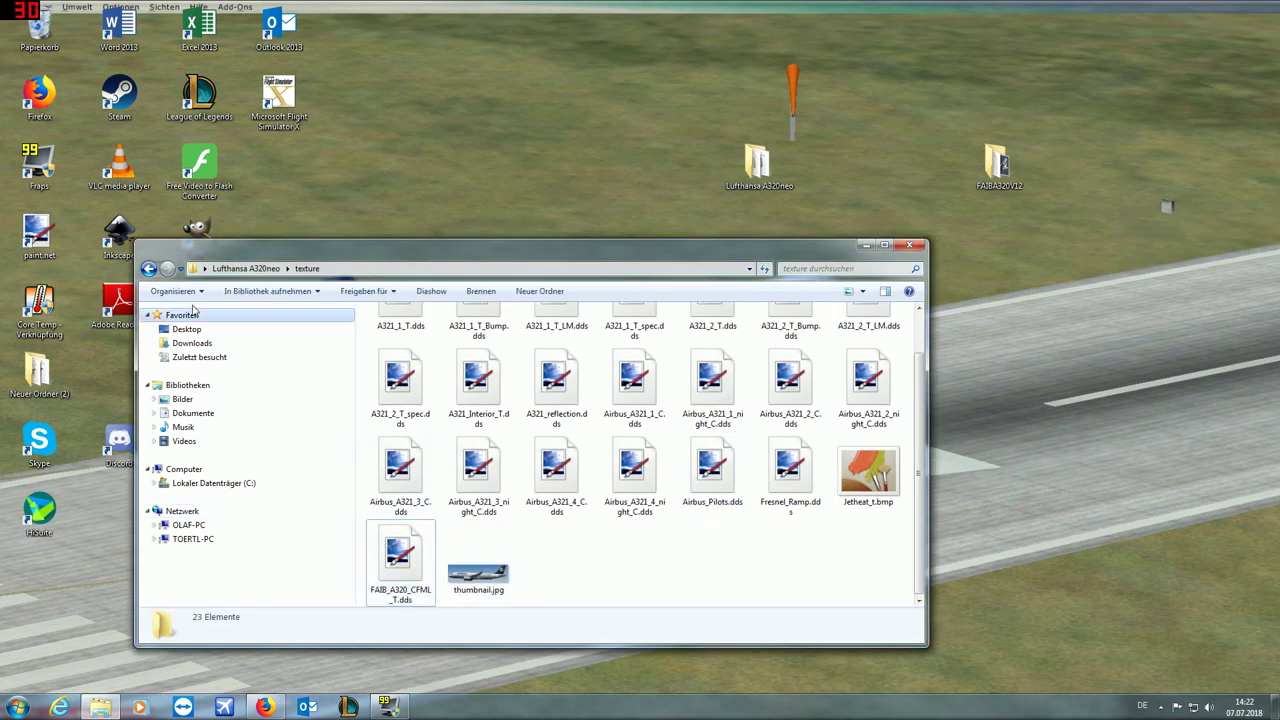
{"action": "left_click", "coordinate": [148, 269]}
Step: Open Aircraft.cfg in Notepad++
{"action": "left_click", "coordinate": [408, 386]}
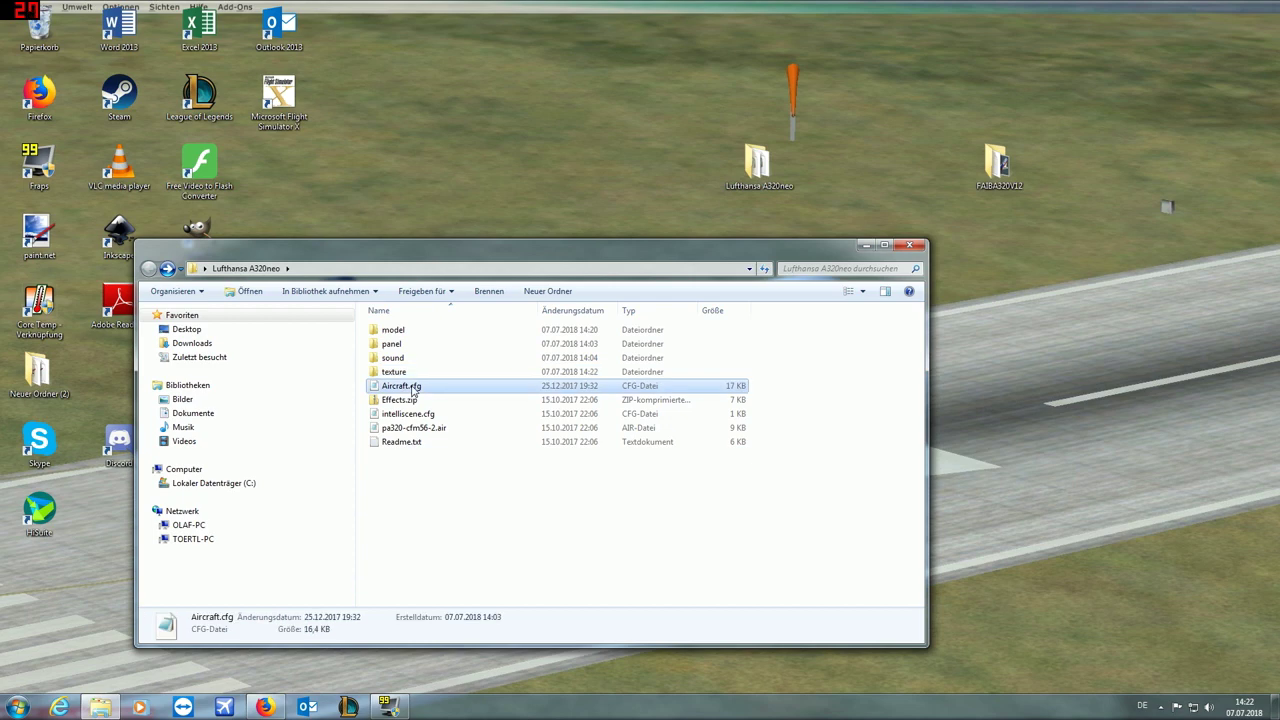
{"action": "right_click", "coordinate": [410, 386]}
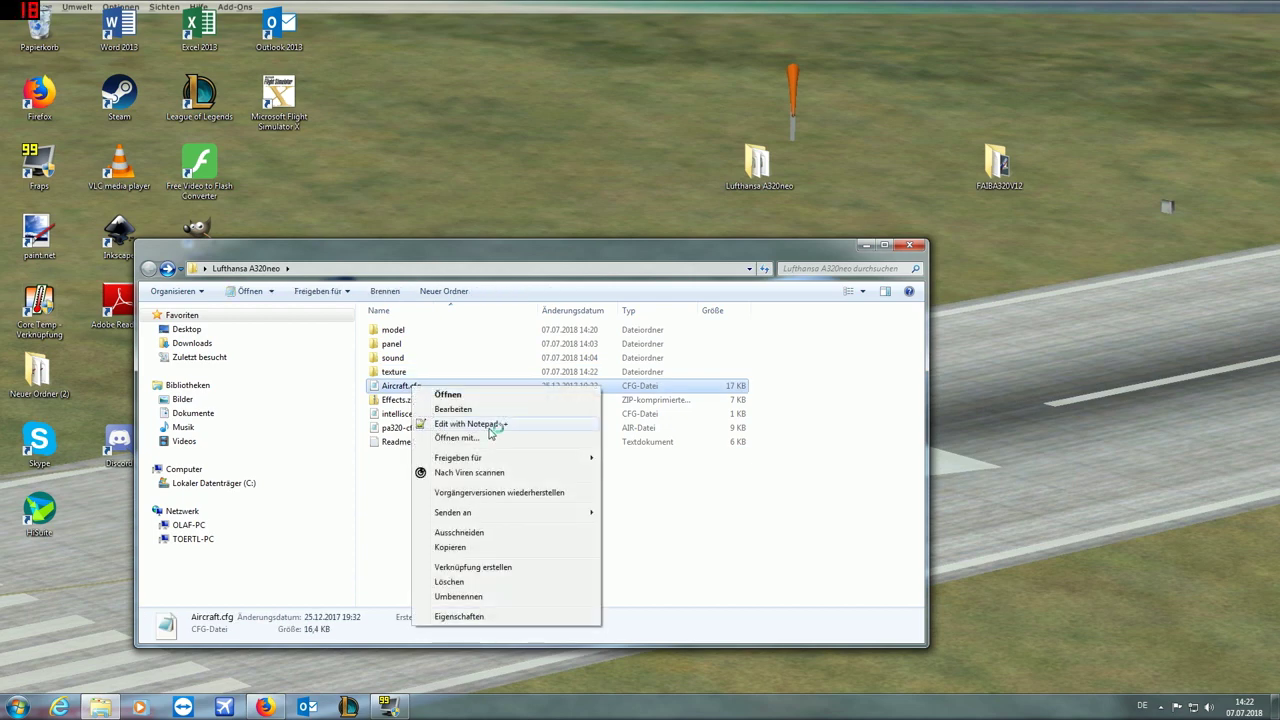
{"action": "left_click", "coordinate": [490, 426]}
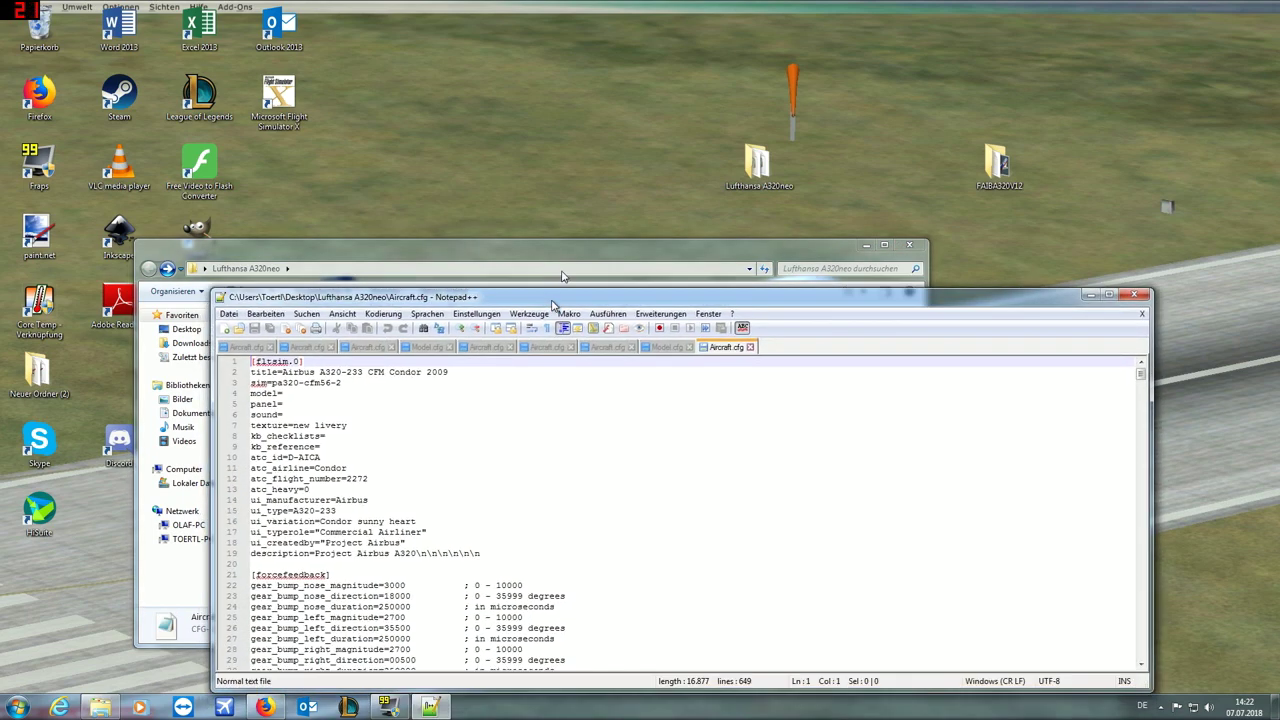
{"action": "left_click_drag", "start_coordinate": [552, 298], "coordinate": [607, 135]}
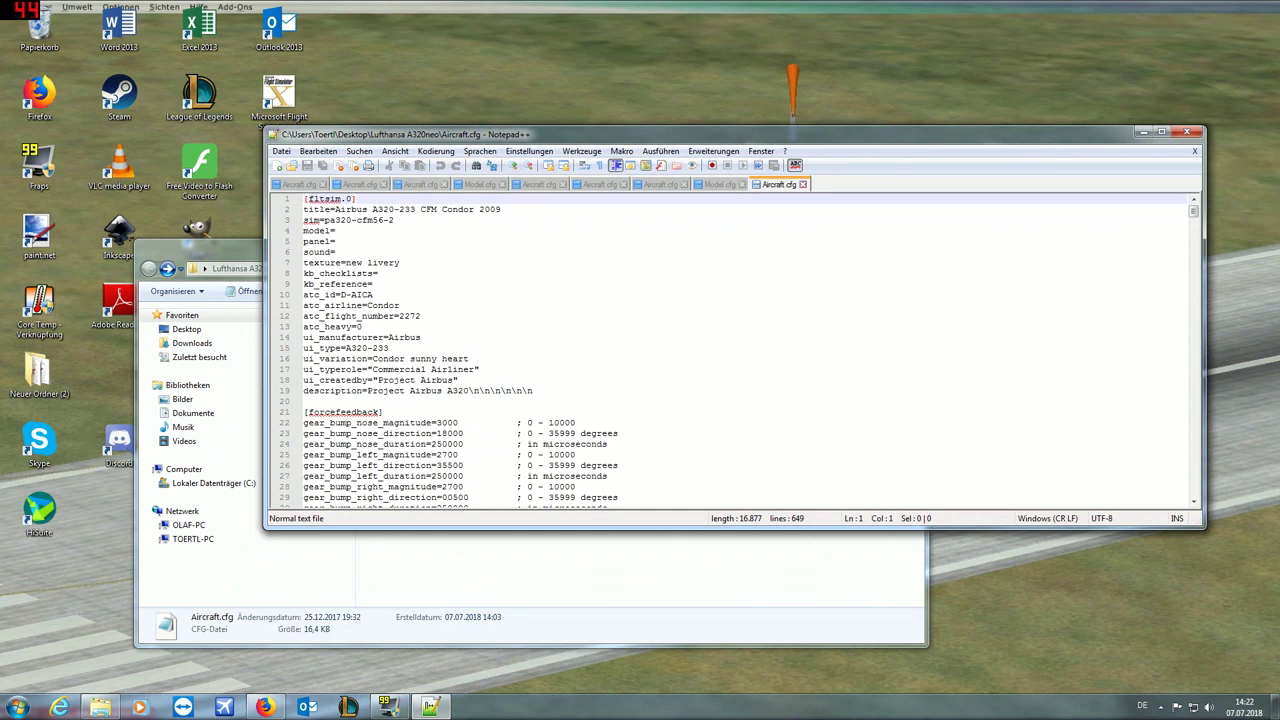
Step: Change the title to 'Airbus A320-NEO LH' and empty the texture value
{"action": "left_click", "coordinate": [501, 209]}
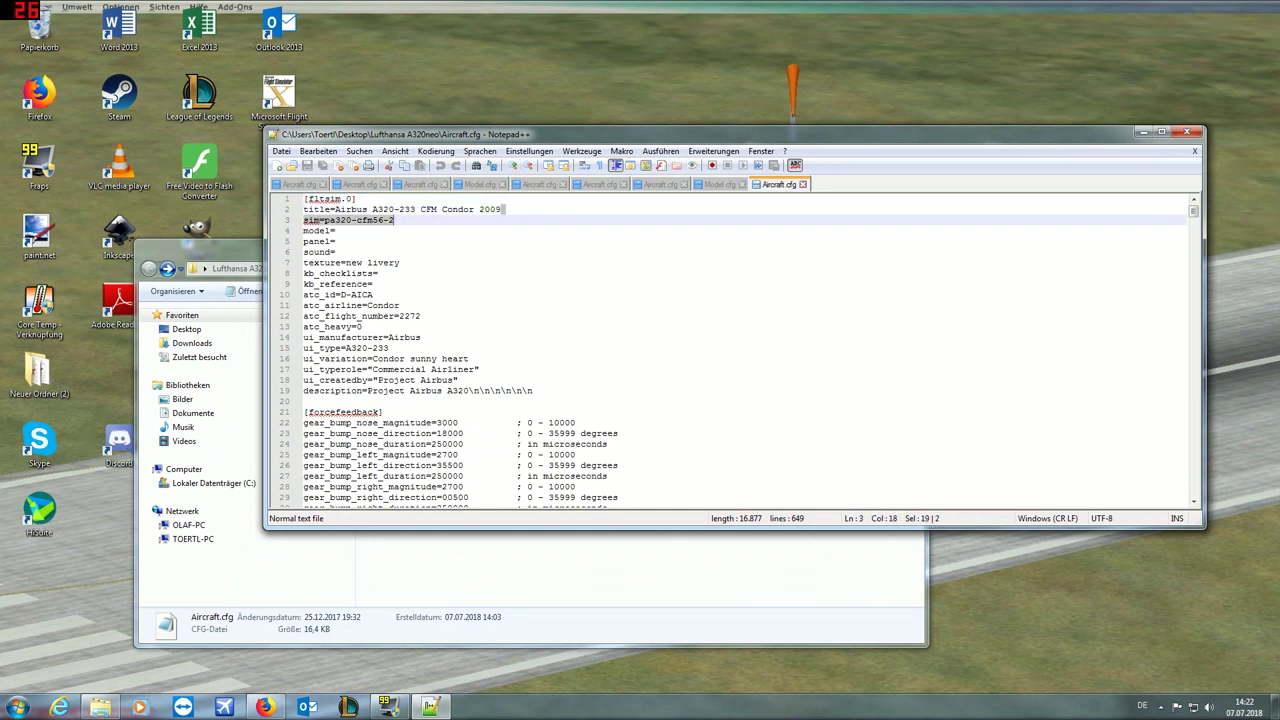
{"action": "left_click_drag", "start_coordinate": [501, 209], "coordinate": [404, 212]}
{"action": "type", "text": "NE"}
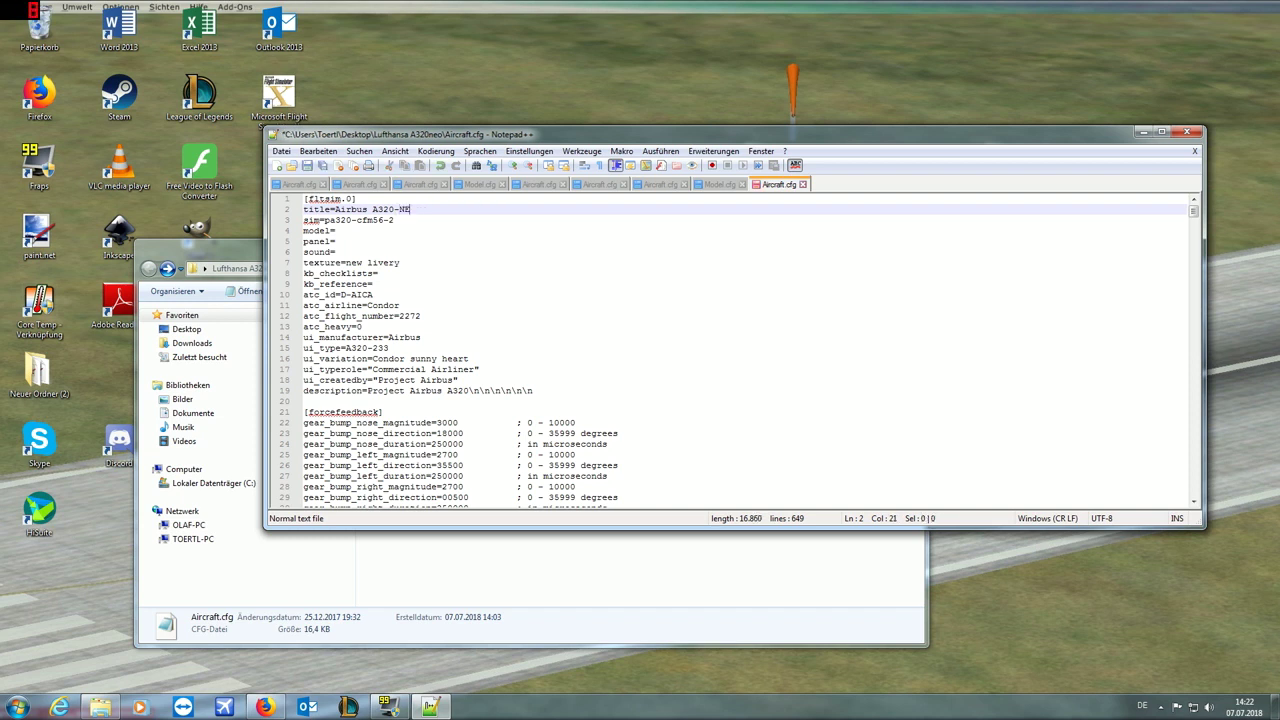
{"action": "type", "text": "O LH"}
{"action": "left_click_drag", "start_coordinate": [336, 241], "coordinate": [336, 230]}
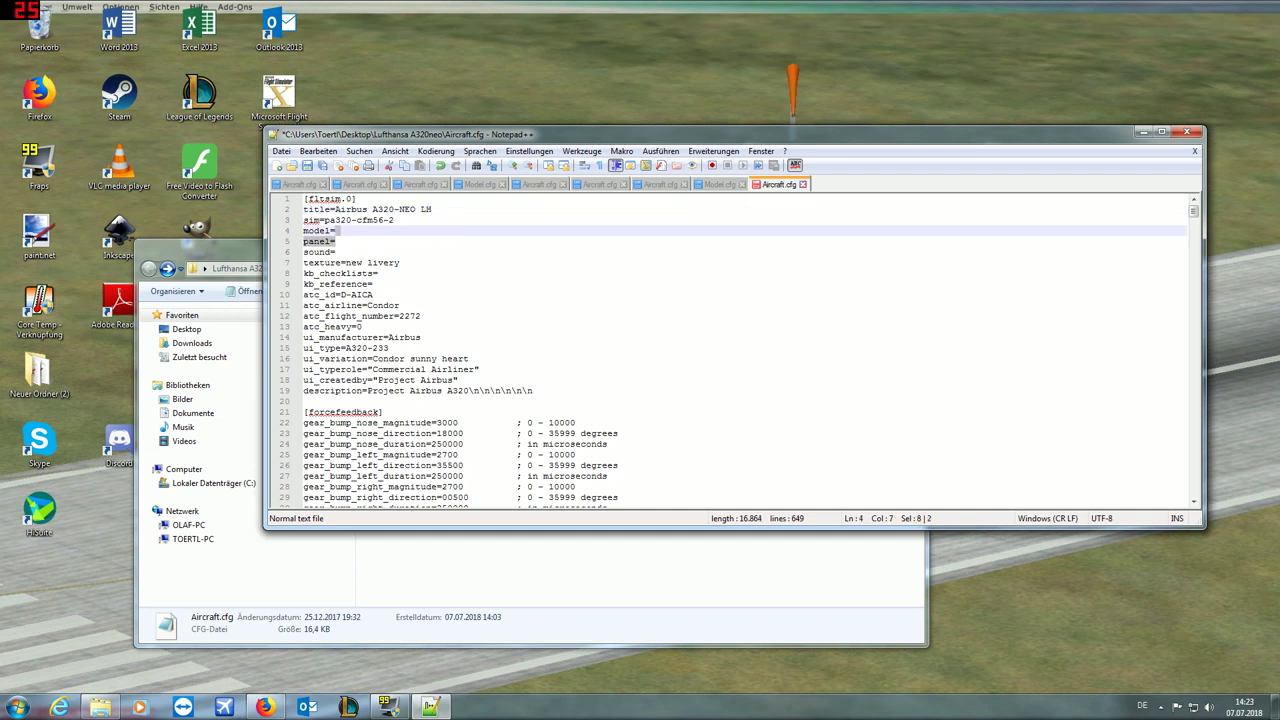
{"action": "left_click", "coordinate": [395, 220]}
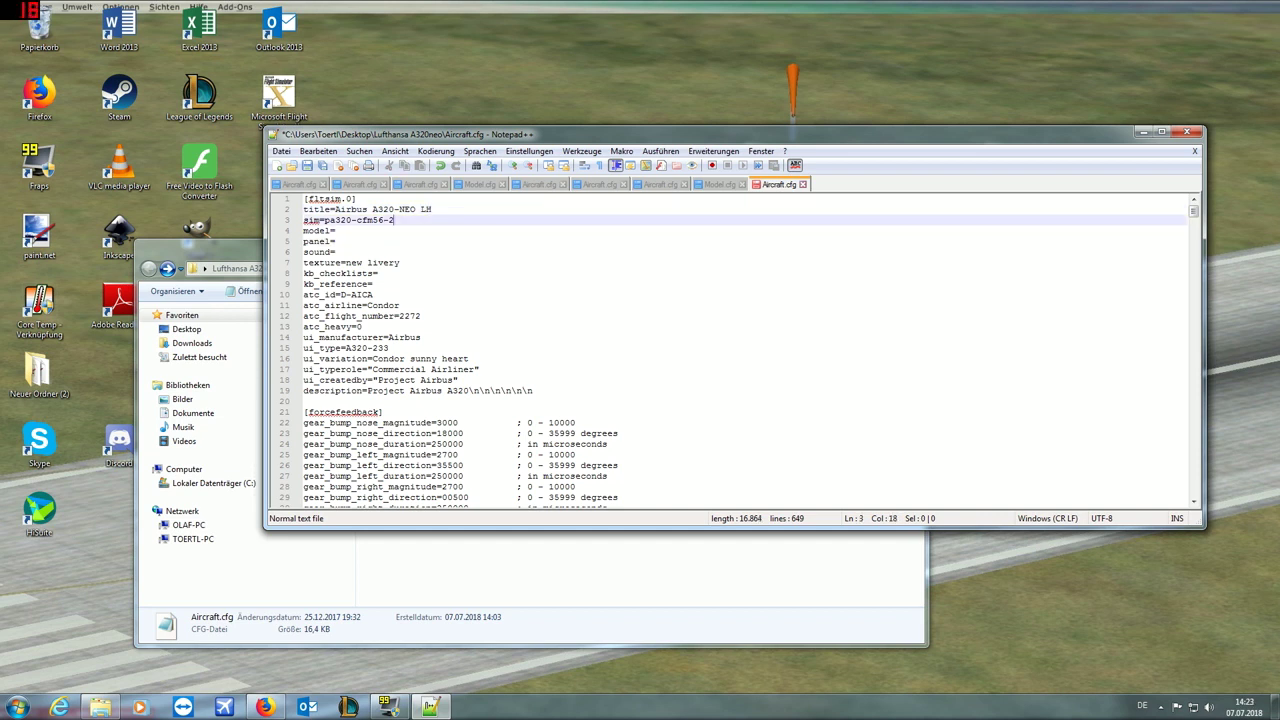
{"action": "left_click", "coordinate": [397, 262]}
{"action": "left_click_drag", "start_coordinate": [399, 262], "coordinate": [345, 262]}
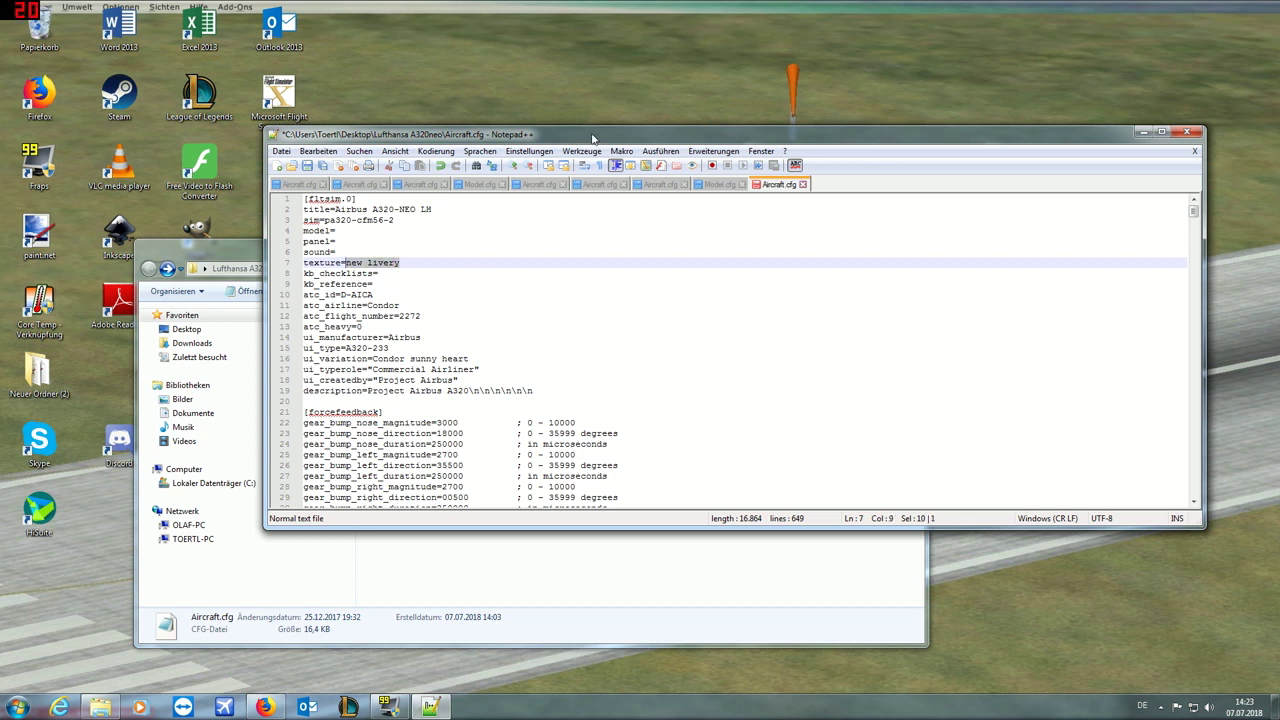
{"action": "left_click_drag", "start_coordinate": [590, 138], "coordinate": [580, 193]}
{"action": "key", "text": "Delete"}
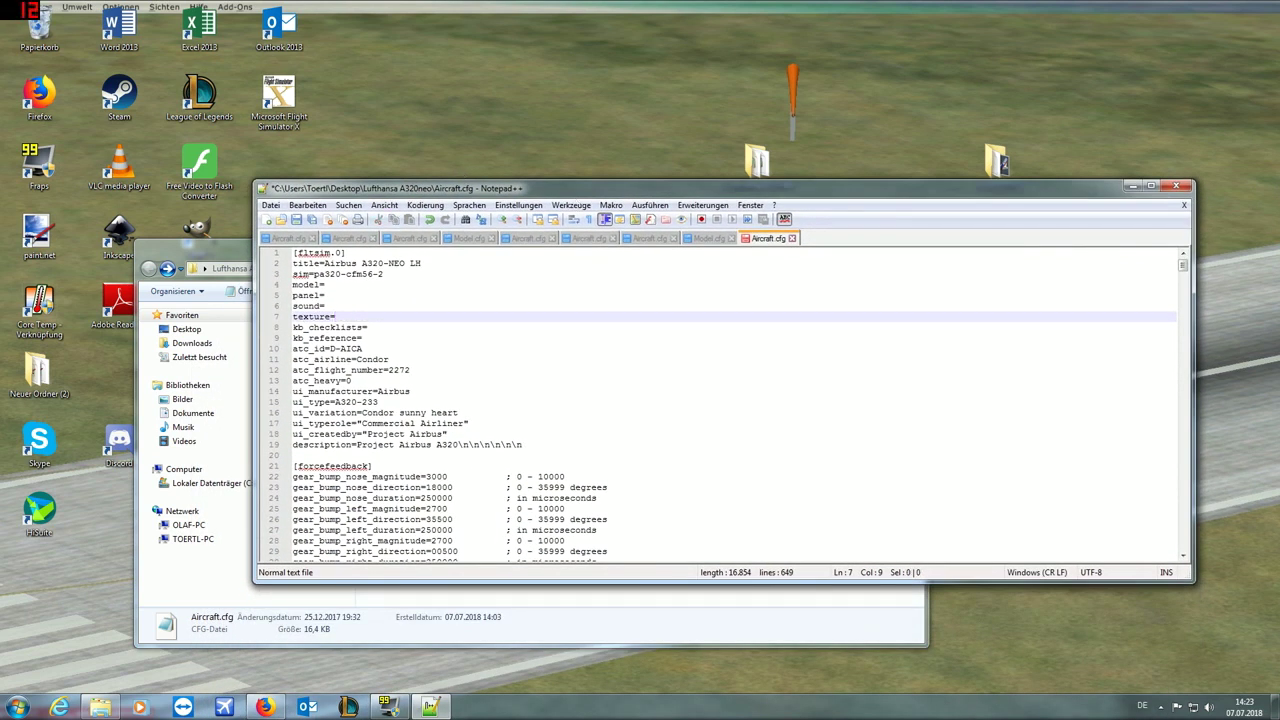
Step: Set the registration atc_id to D-AINB and atc_airline to Lufthansa
{"action": "left_click", "coordinate": [362, 348]}
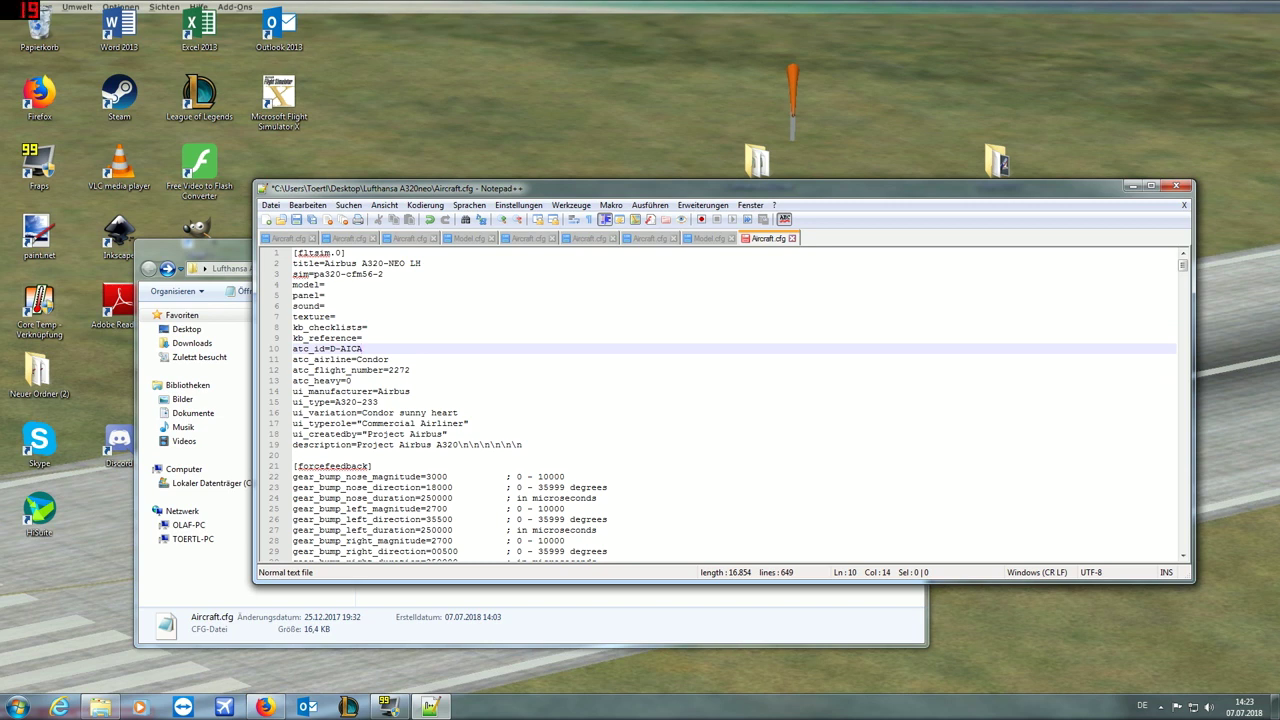
{"action": "key", "text": "BackSpace"}
{"action": "key", "text": "BackSpace"}
{"action": "type", "text": "N"}
{"action": "left_click_drag", "start_coordinate": [983, 196], "coordinate": [968, 228]}
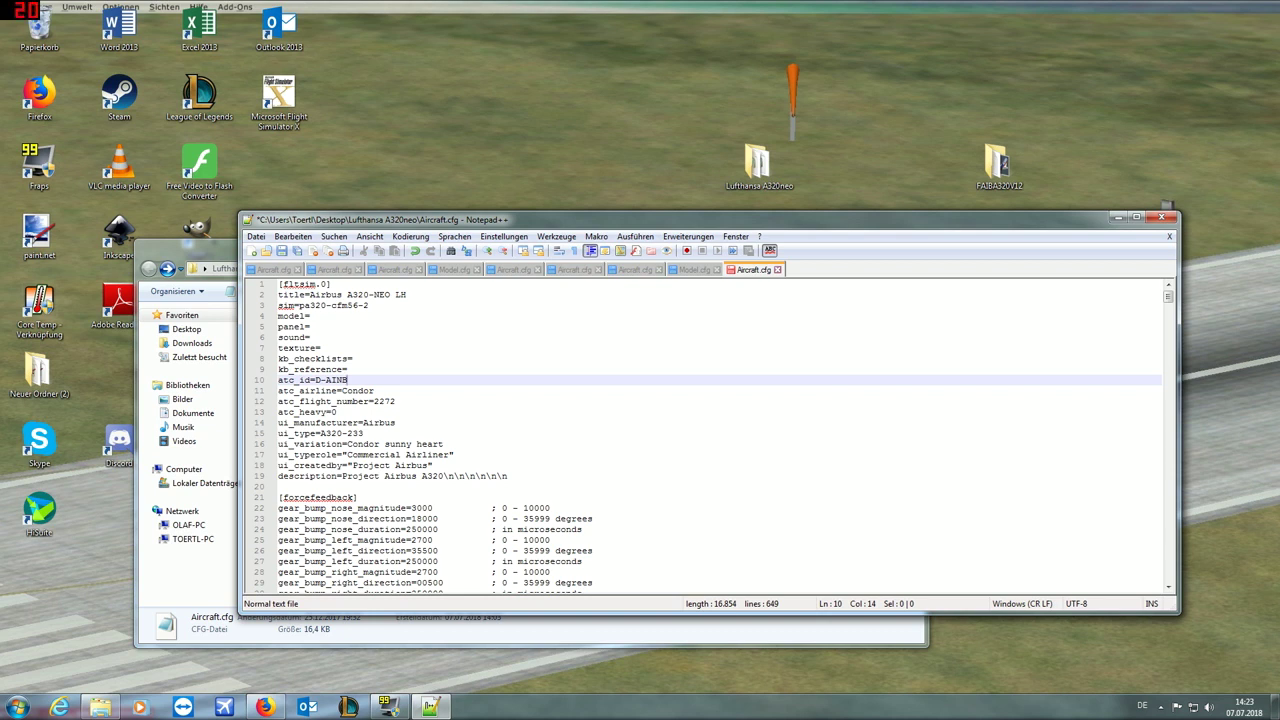
{"action": "left_click", "coordinate": [368, 390]}
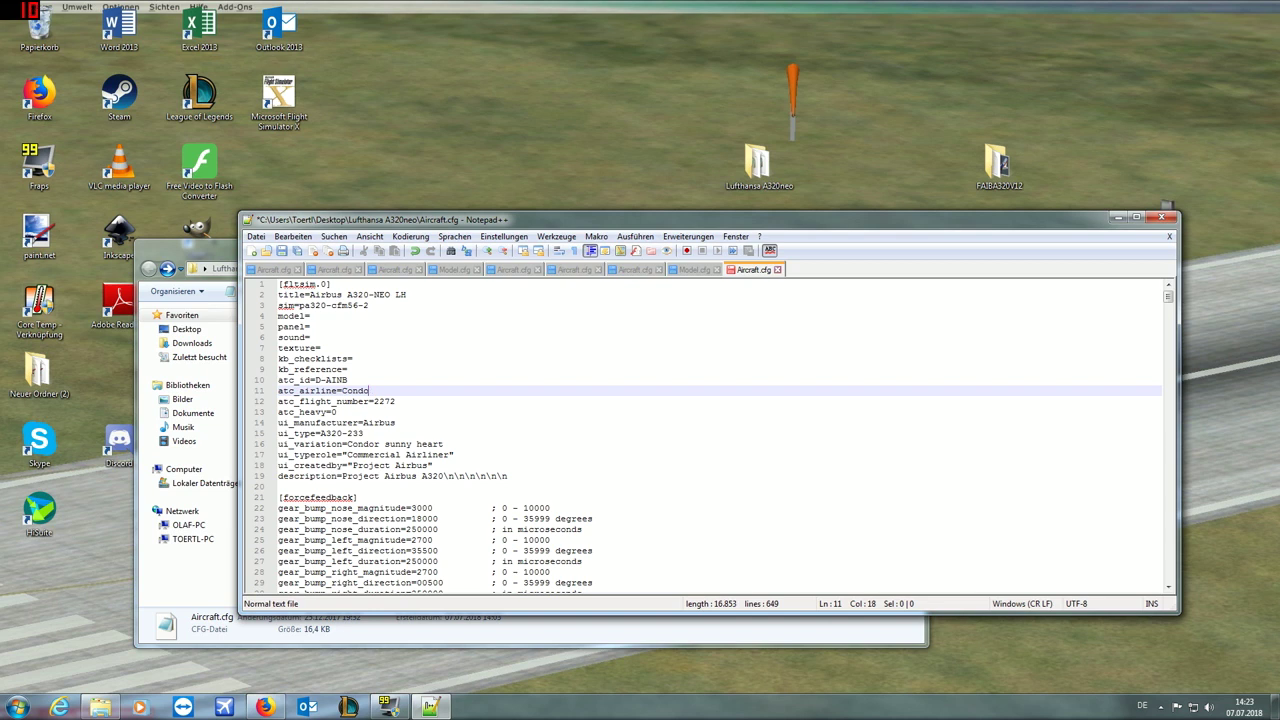
{"action": "key", "text": "BackSpace"}
{"action": "key", "text": "BackSpace"}
{"action": "key", "text": "BackSpace"}
{"action": "type", "text": "L"}
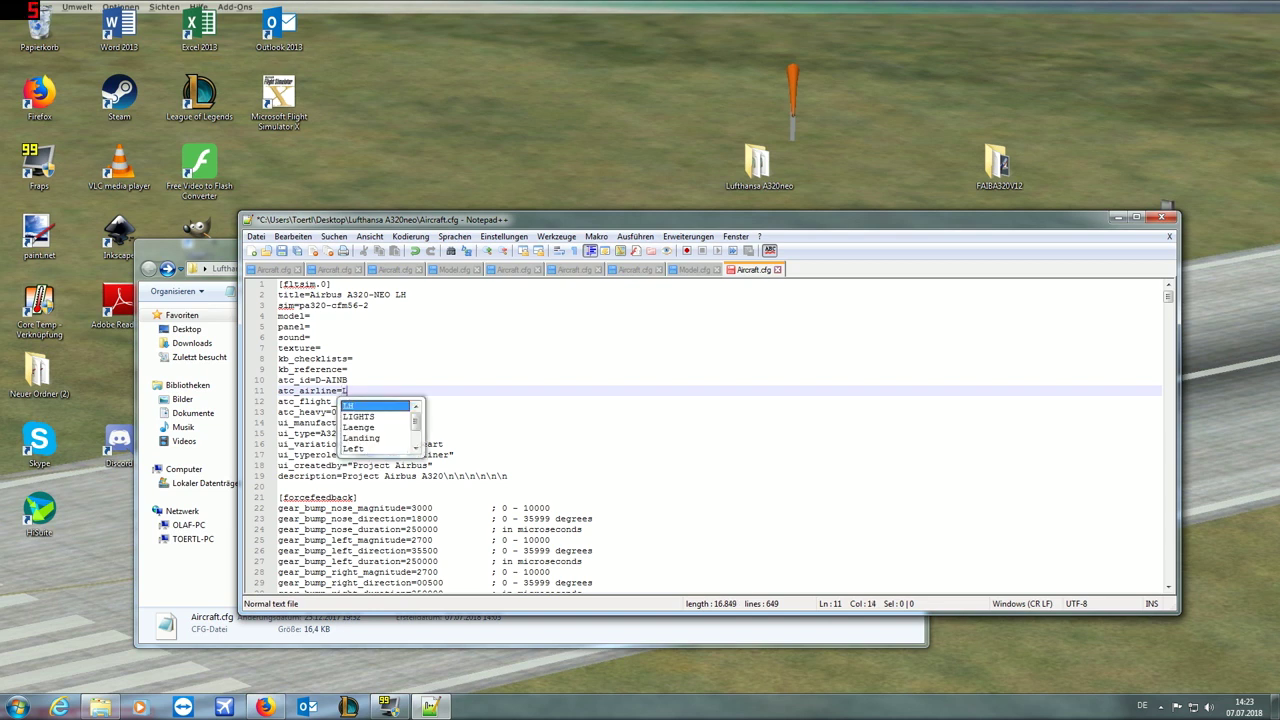
{"action": "type", "text": "ufth"}
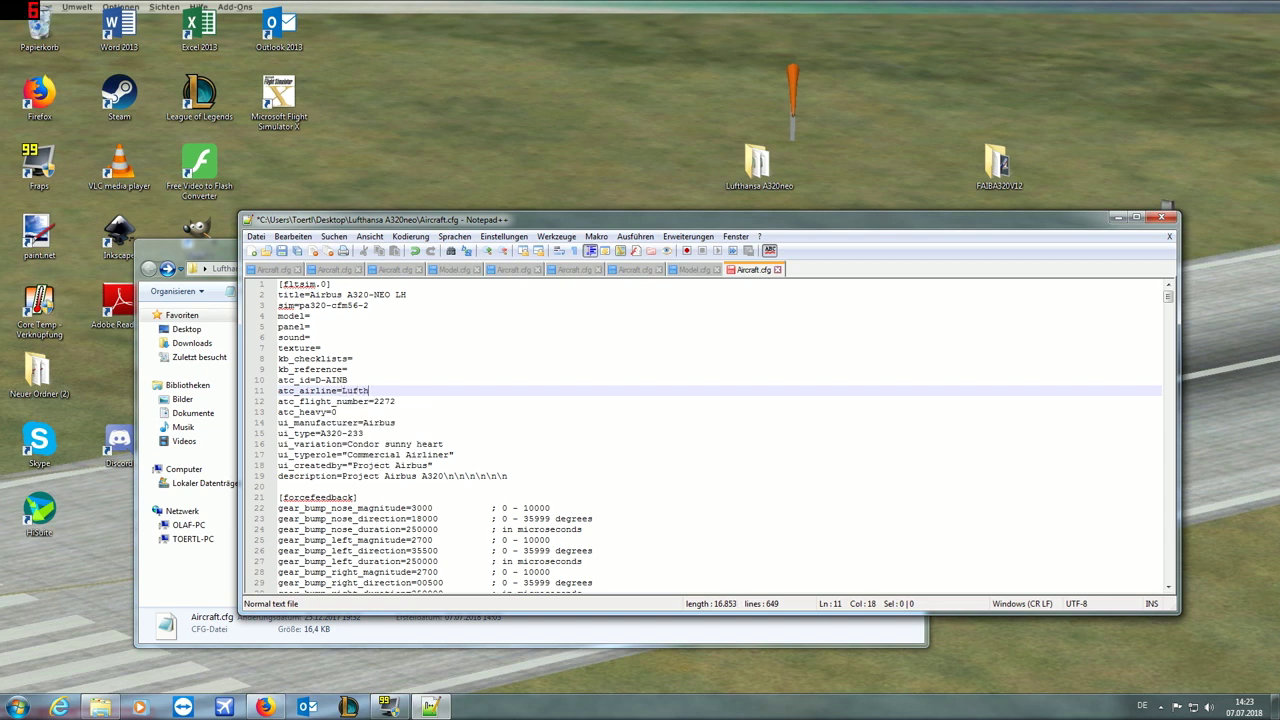
{"action": "type", "text": "ansas"}
{"action": "key", "text": "BackSpace"}
Step: Set ui_type to A320-NEO and ui_variation to Lufthansa
{"action": "scroll", "coordinate": [700, 440], "scroll_direction": "down", "scroll_amount": 1}
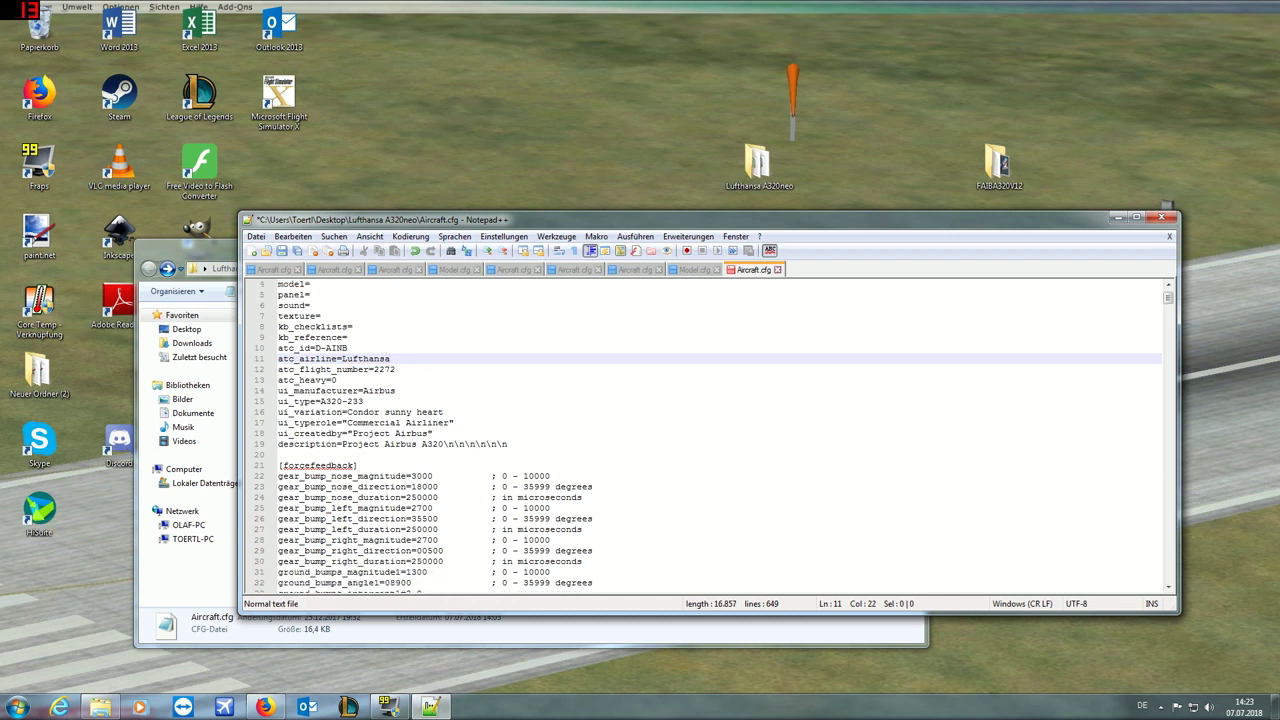
{"action": "left_click", "coordinate": [364, 401]}
{"action": "key", "text": "BackSpace"}
{"action": "key", "text": "BackSpace"}
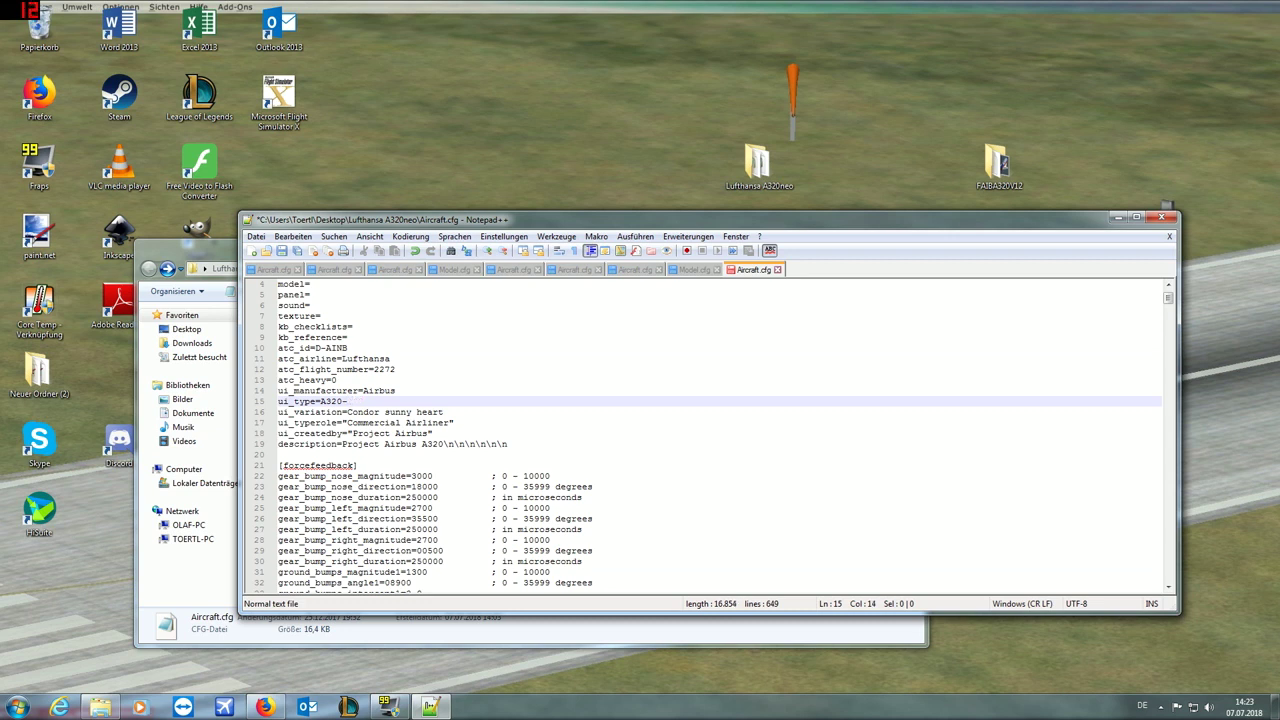
{"action": "type", "text": "NEO"}
{"action": "double_click", "coordinate": [379, 390]}
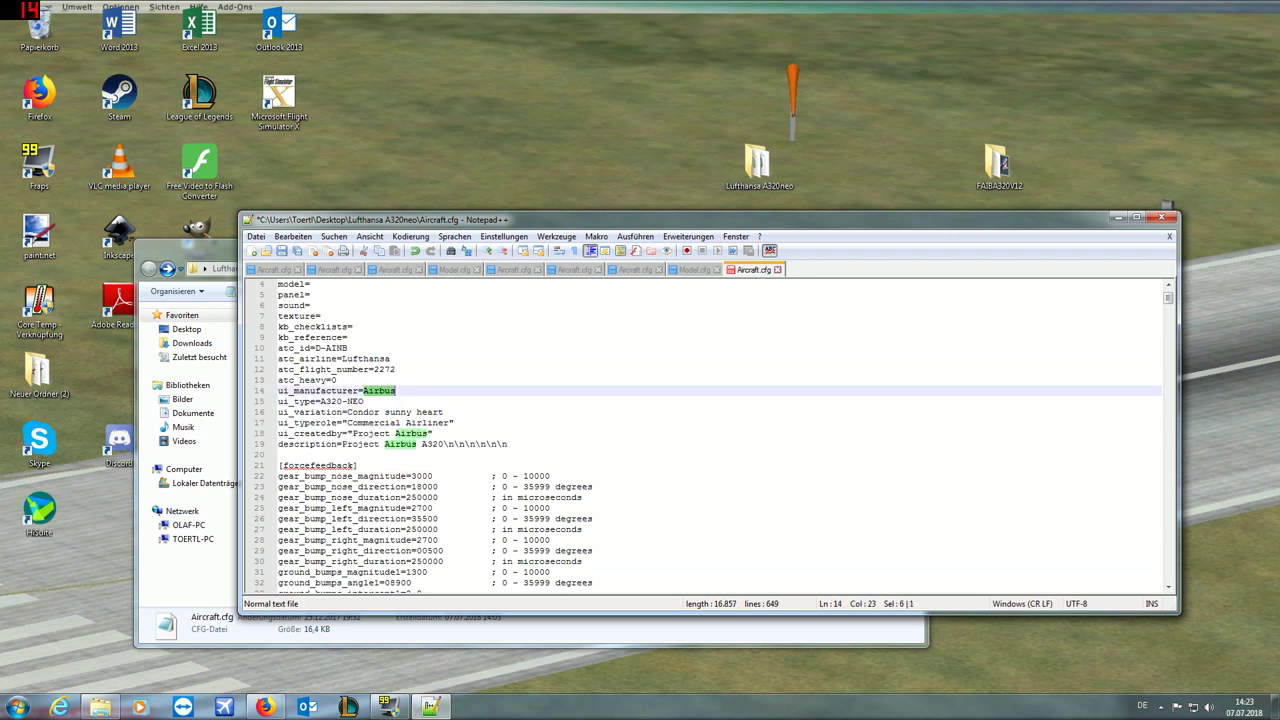
{"action": "left_click", "coordinate": [443, 411]}
{"action": "key", "text": "BackSpace"}
{"action": "key", "text": "BackSpace"}
{"action": "key", "text": "BackSpace"}
{"action": "key", "text": "BackSpace"}
{"action": "key", "text": "BackSpace"}
{"action": "key", "text": "BackSpace"}
{"action": "key", "text": "BackSpace"}
{"action": "key", "text": "BackSpace"}
{"action": "key", "text": "BackSpace"}
{"action": "key", "text": "BackSpace"}
{"action": "key", "text": "BackSpace"}
{"action": "key", "text": "BackSpace"}
{"action": "key", "text": "BackSpace"}
{"action": "key", "text": "BackSpace"}
{"action": "key", "text": "BackSpace"}
{"action": "key", "text": "BackSpace"}
{"action": "key", "text": "BackSpace"}
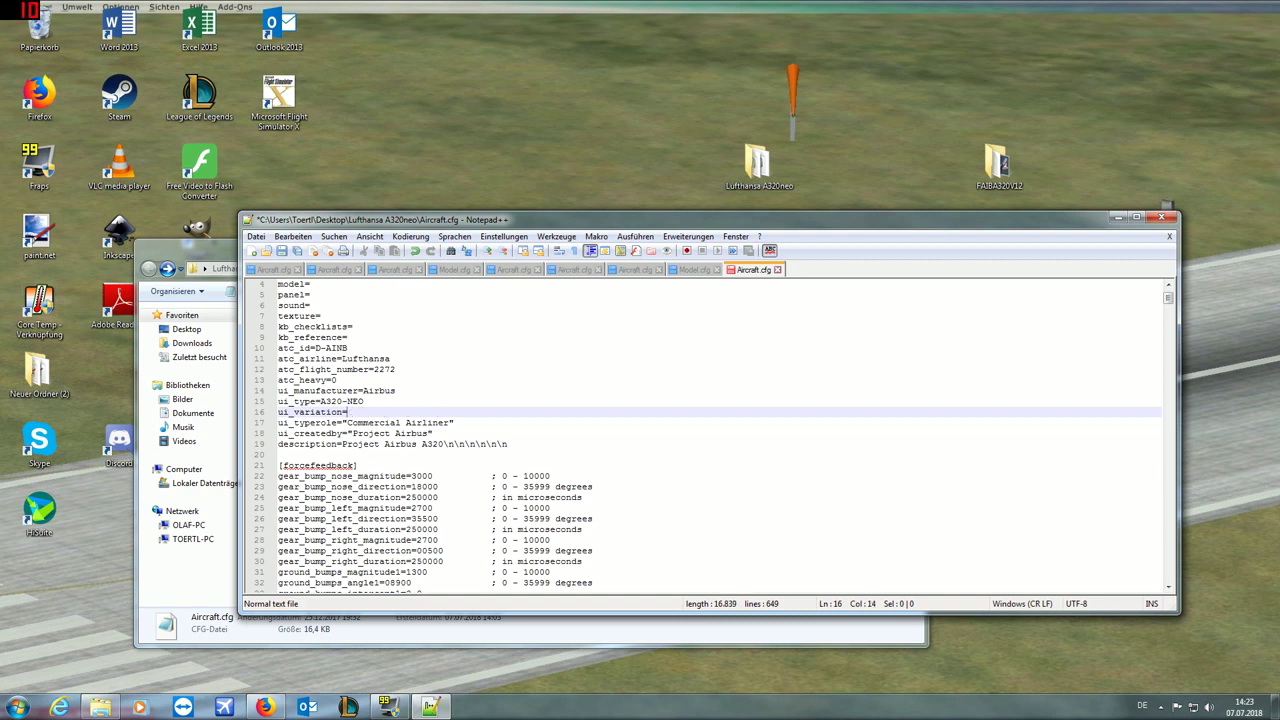
{"action": "type", "text": "Luft"}
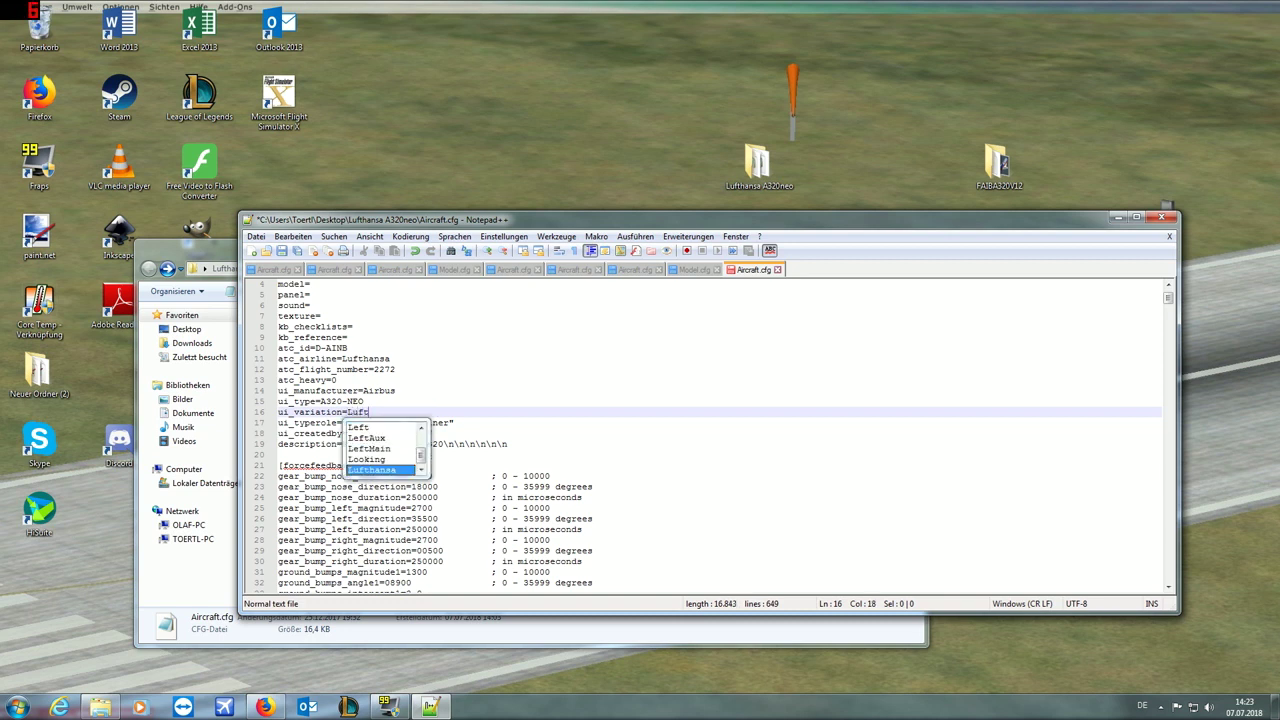
{"action": "type", "text": "hansa"}
{"action": "key", "text": "Escape"}
{"action": "key", "text": "Up"}
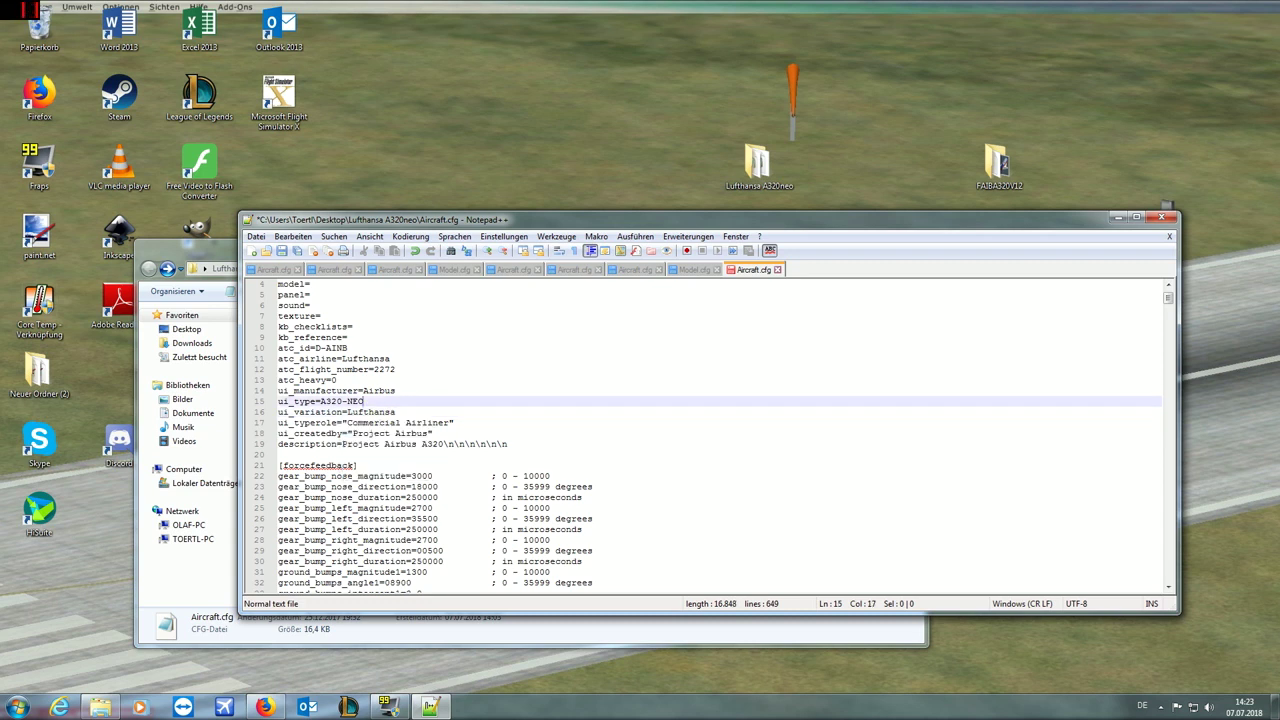
{"action": "scroll", "coordinate": [720, 438], "scroll_direction": "up", "scroll_amount": 1}
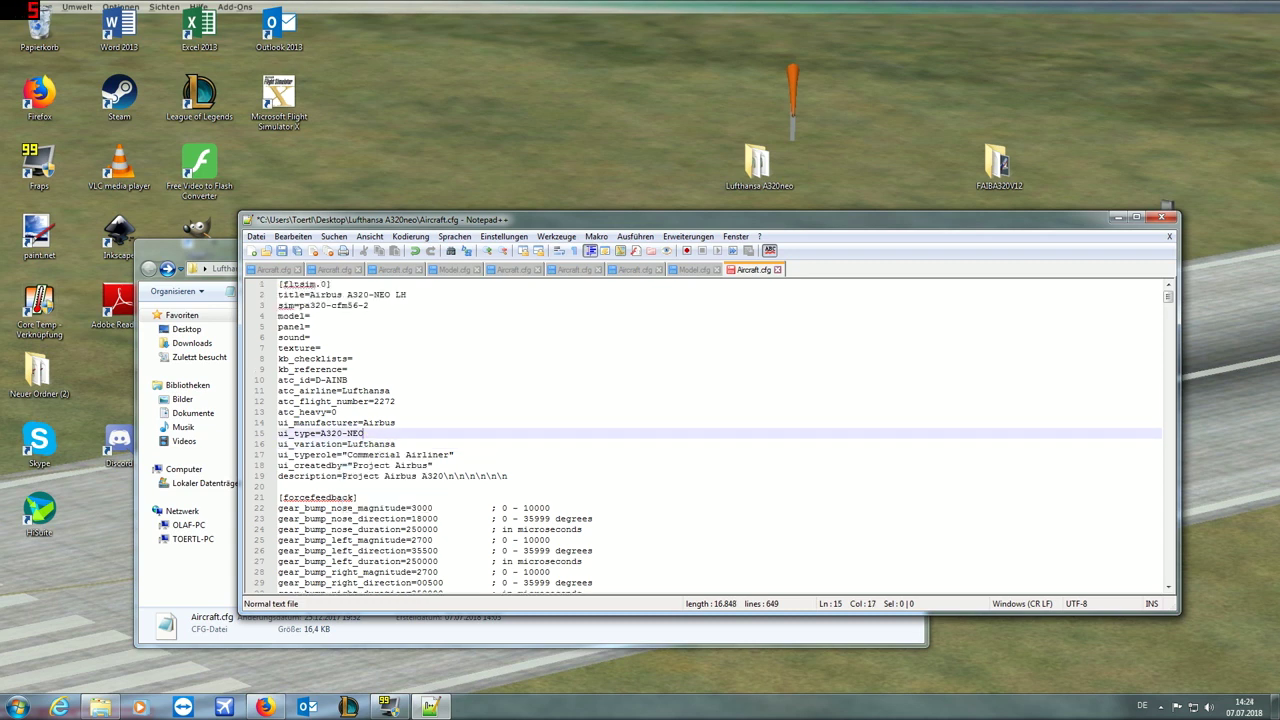
{"action": "scroll", "coordinate": [700, 438], "scroll_direction": "down", "scroll_amount": 20}
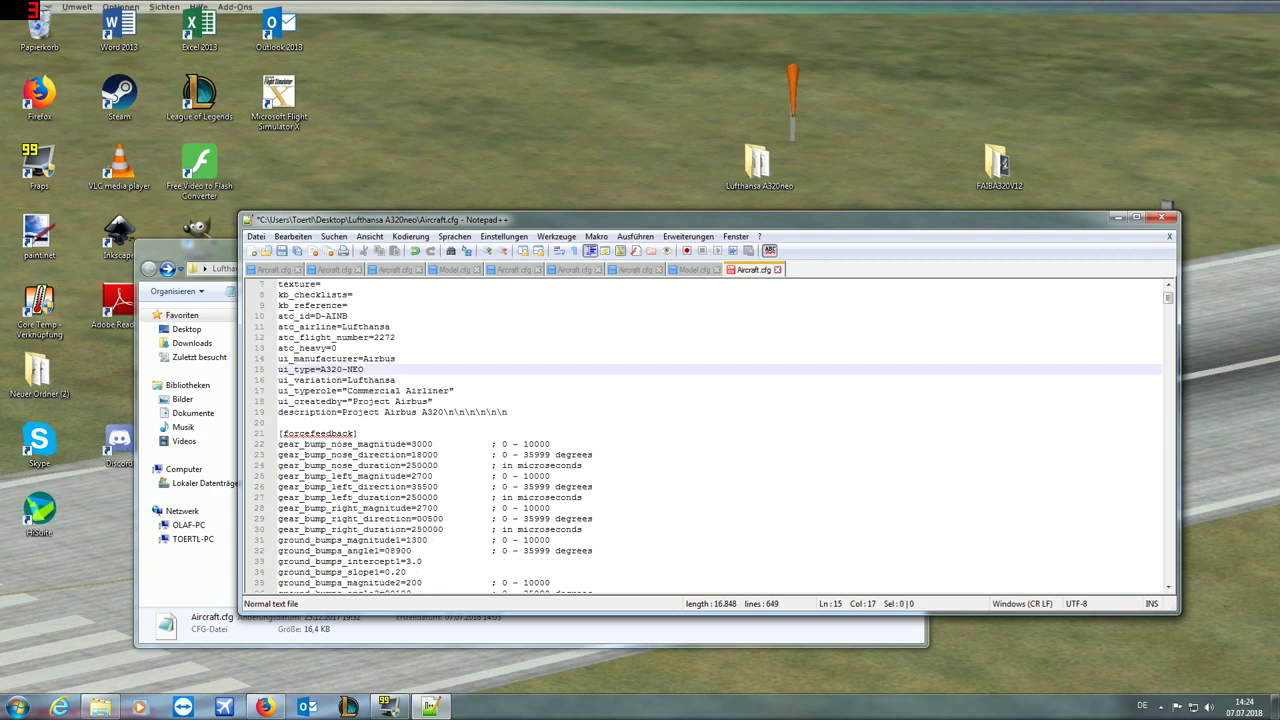
{"action": "scroll", "coordinate": [700, 438], "scroll_direction": "down", "scroll_amount": 20}
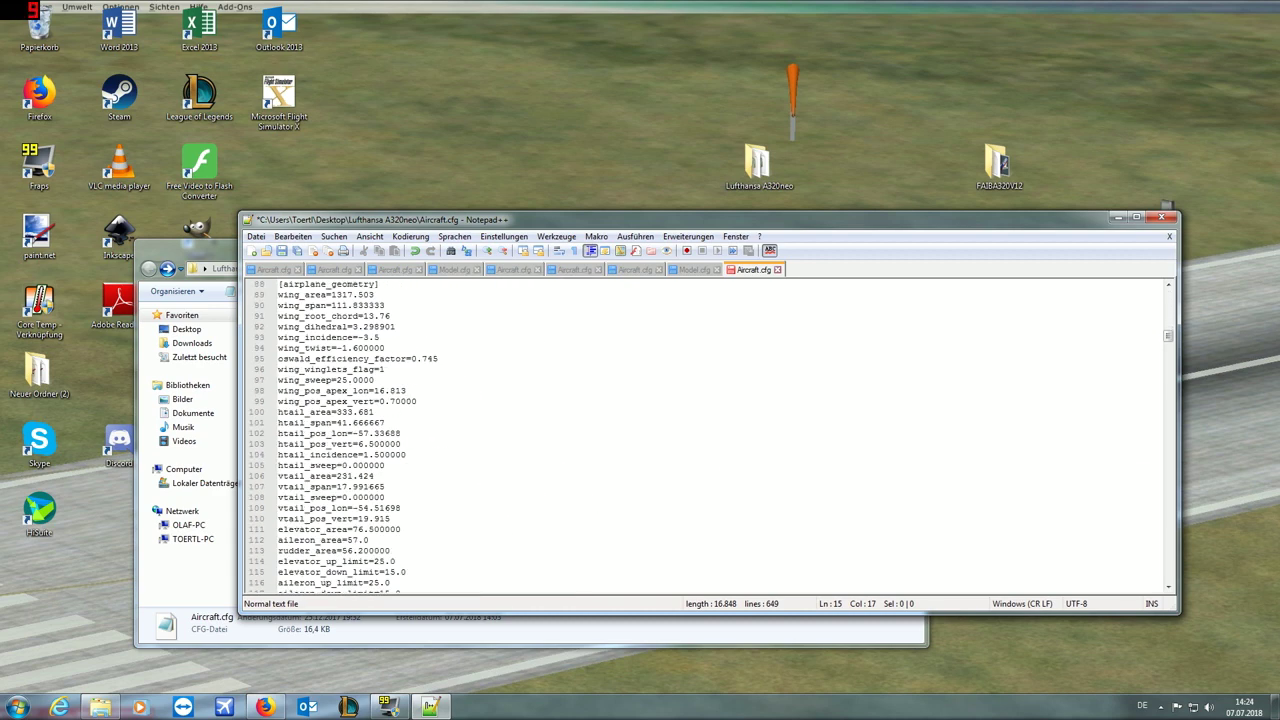
{"action": "scroll", "coordinate": [700, 438], "scroll_direction": "down", "scroll_amount": 20}
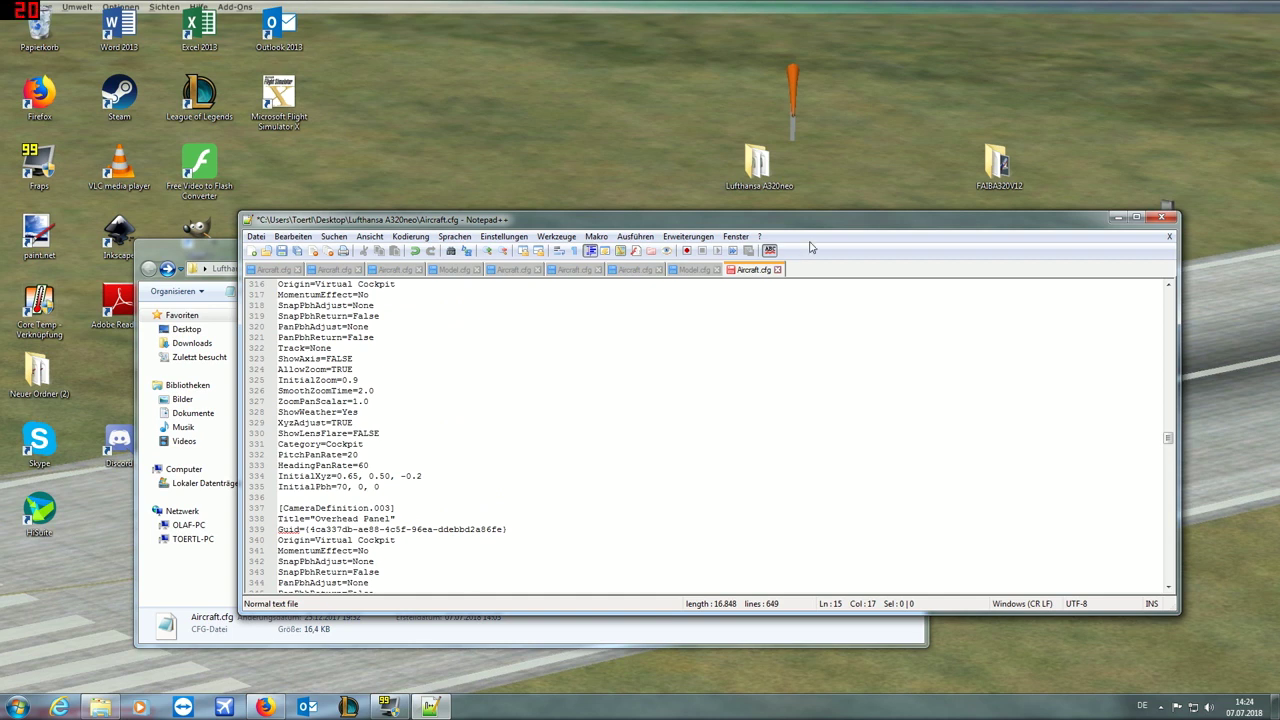
{"action": "left_click_drag", "start_coordinate": [838, 222], "coordinate": [740, 300]}
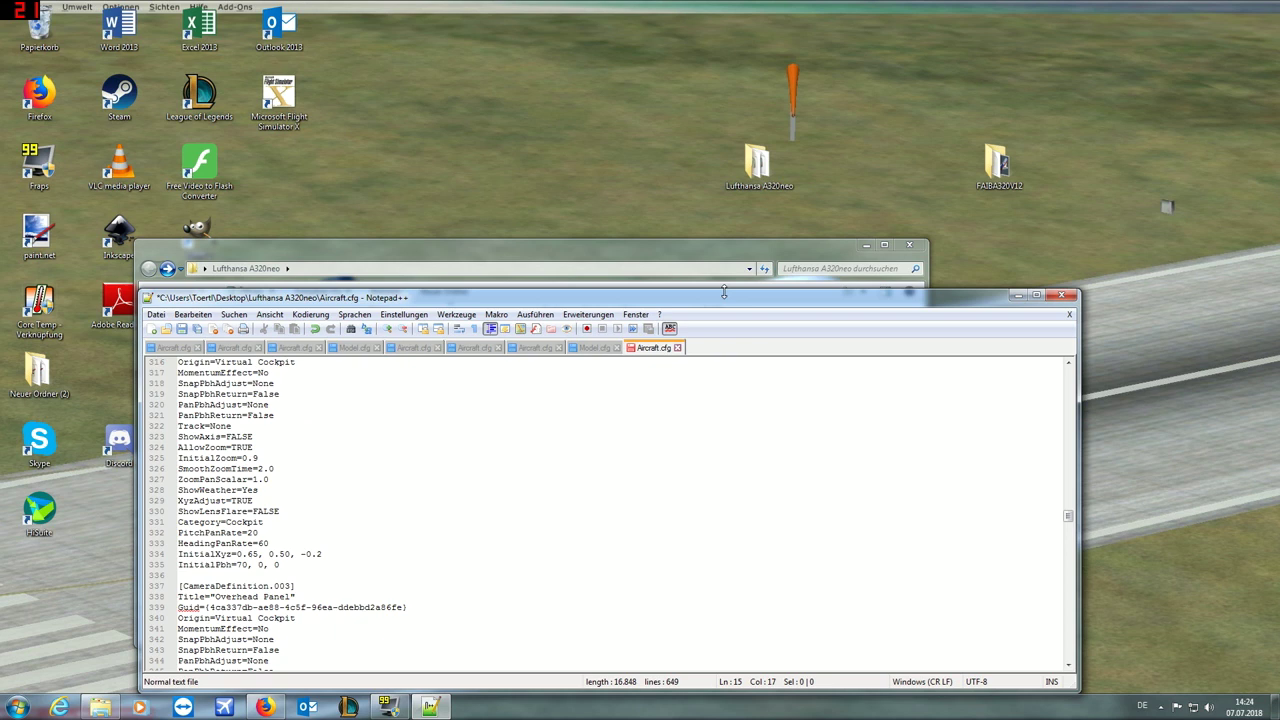
{"action": "scroll", "coordinate": [610, 500], "scroll_direction": "down", "scroll_amount": 20}
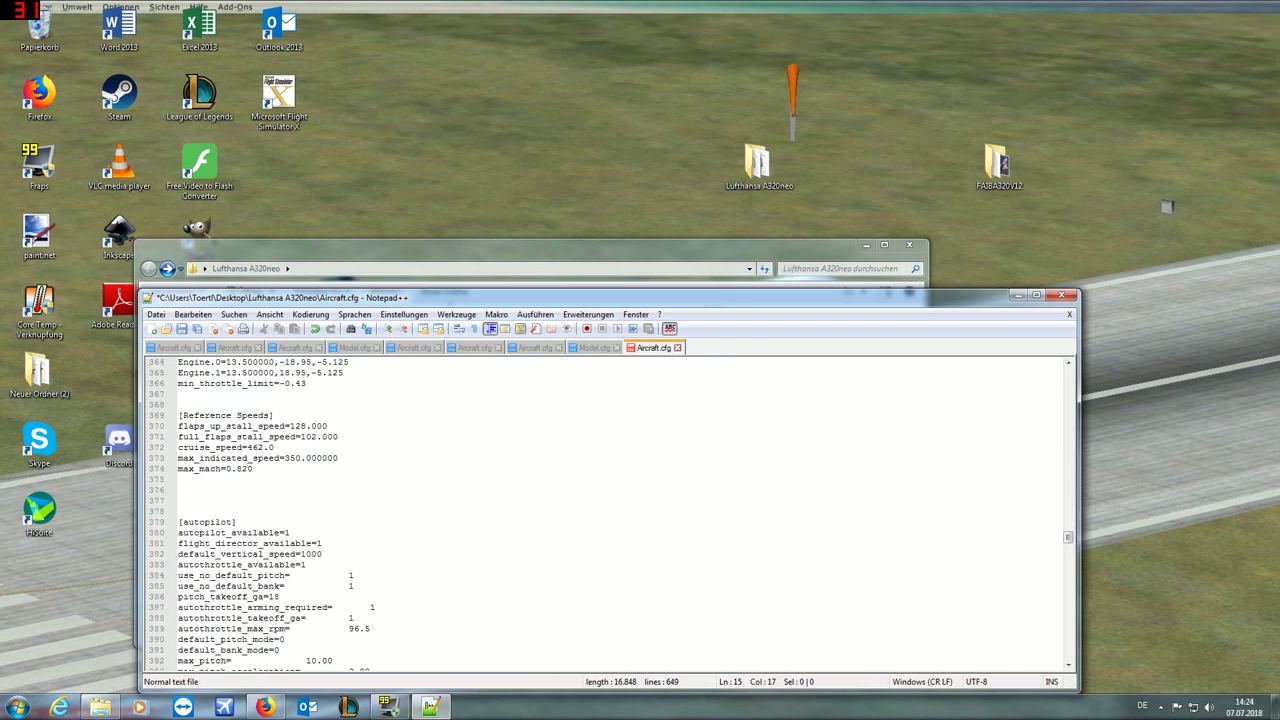
{"action": "scroll", "coordinate": [610, 510], "scroll_direction": "down", "scroll_amount": 20}
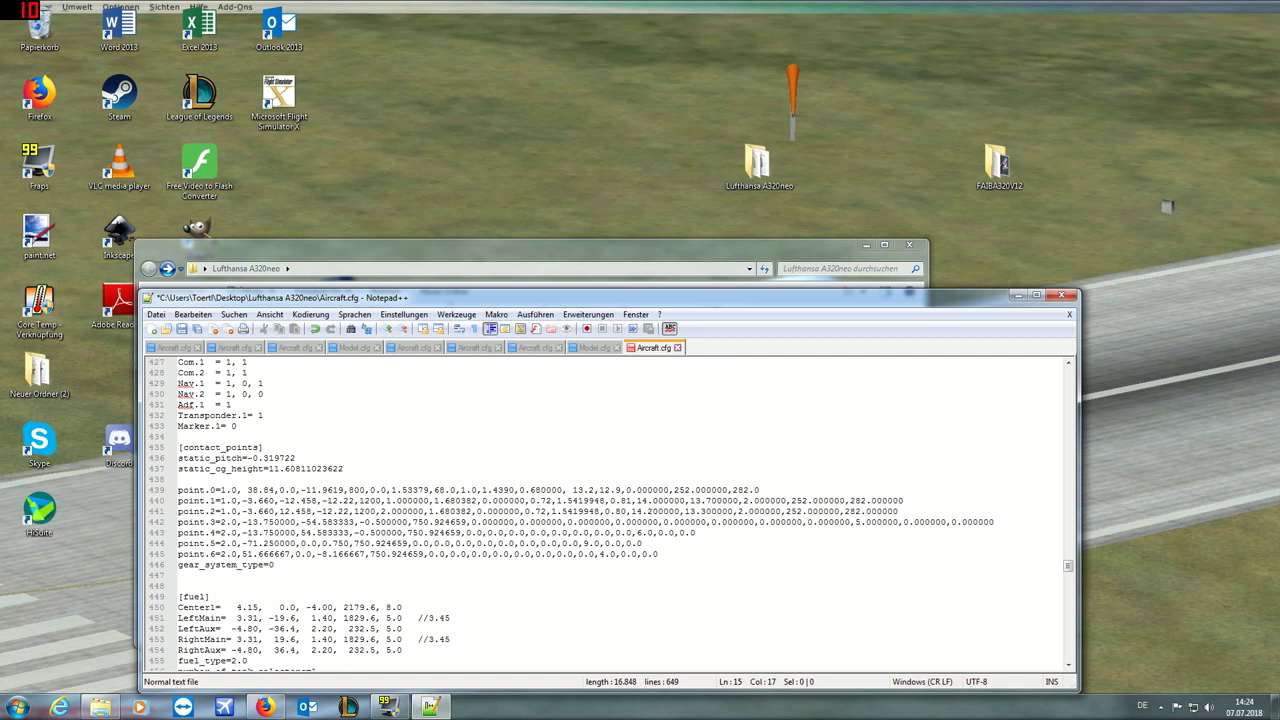
{"action": "scroll", "coordinate": [610, 510], "scroll_direction": "down", "scroll_amount": 18}
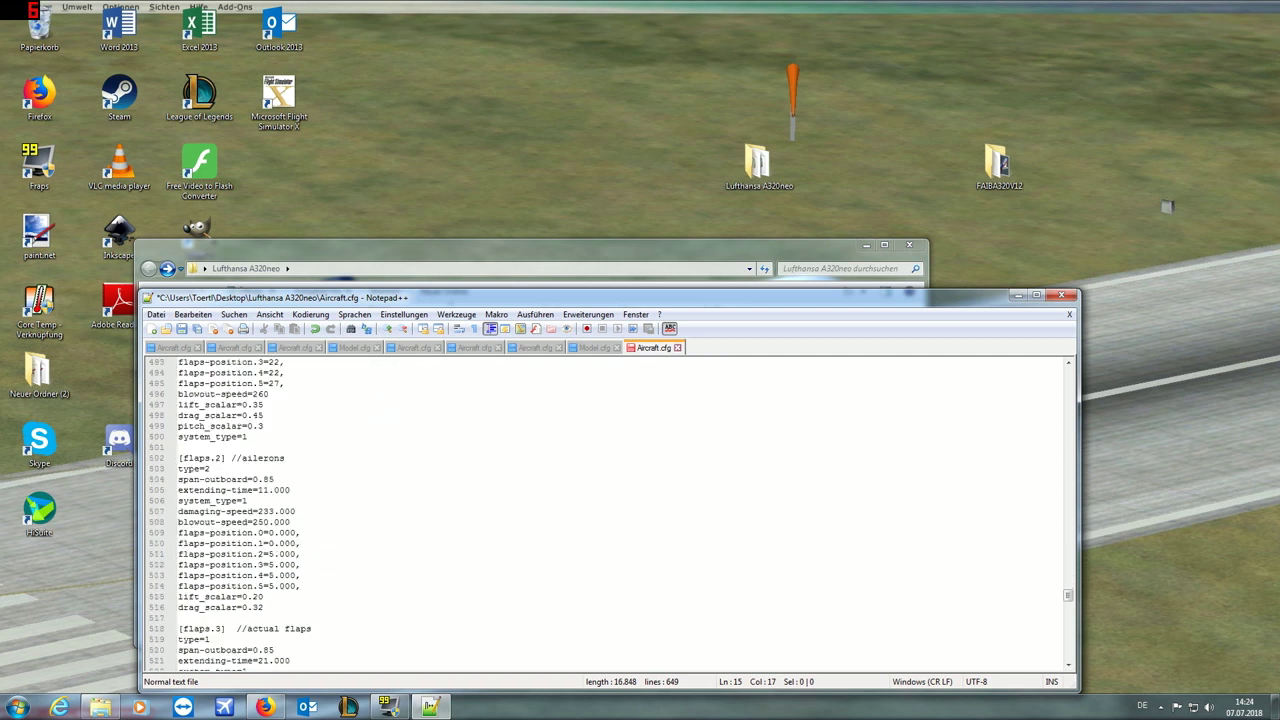
{"action": "left_click_drag", "start_coordinate": [845, 300], "coordinate": [938, 104]}
{"action": "scroll", "coordinate": [700, 300], "scroll_direction": "down", "scroll_amount": 10}
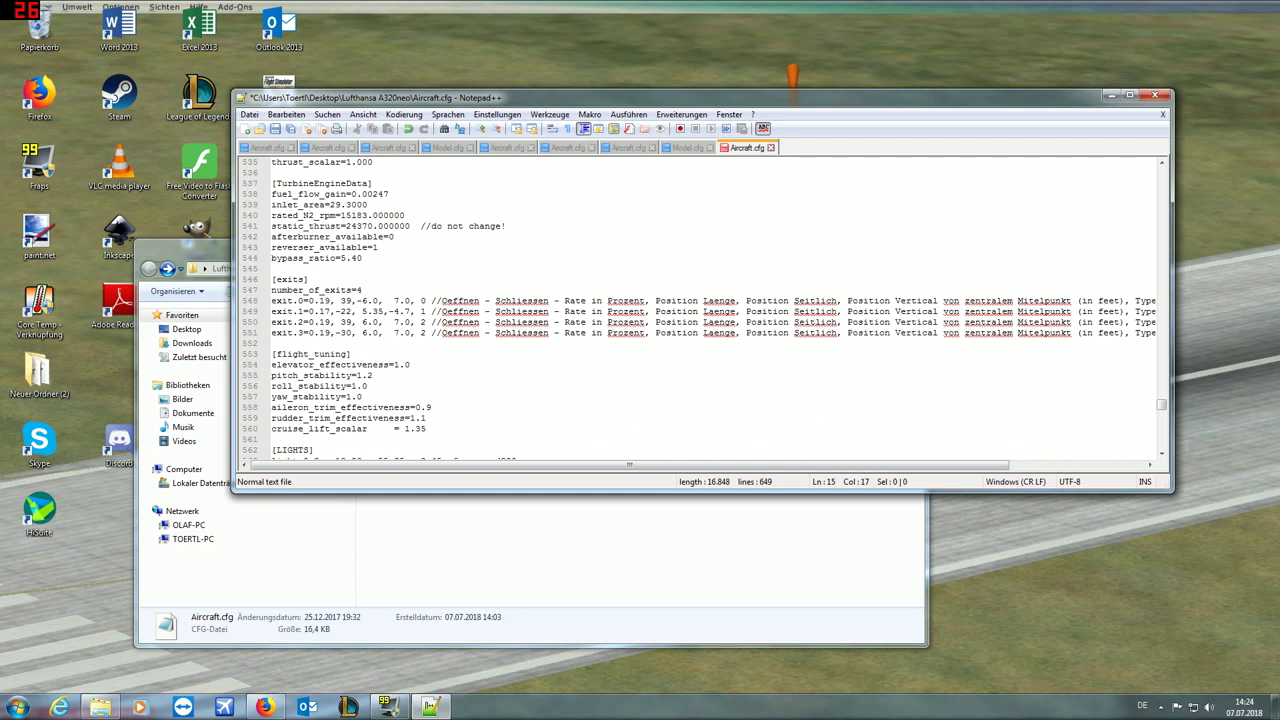
{"action": "scroll", "coordinate": [700, 310], "scroll_direction": "down", "scroll_amount": 6}
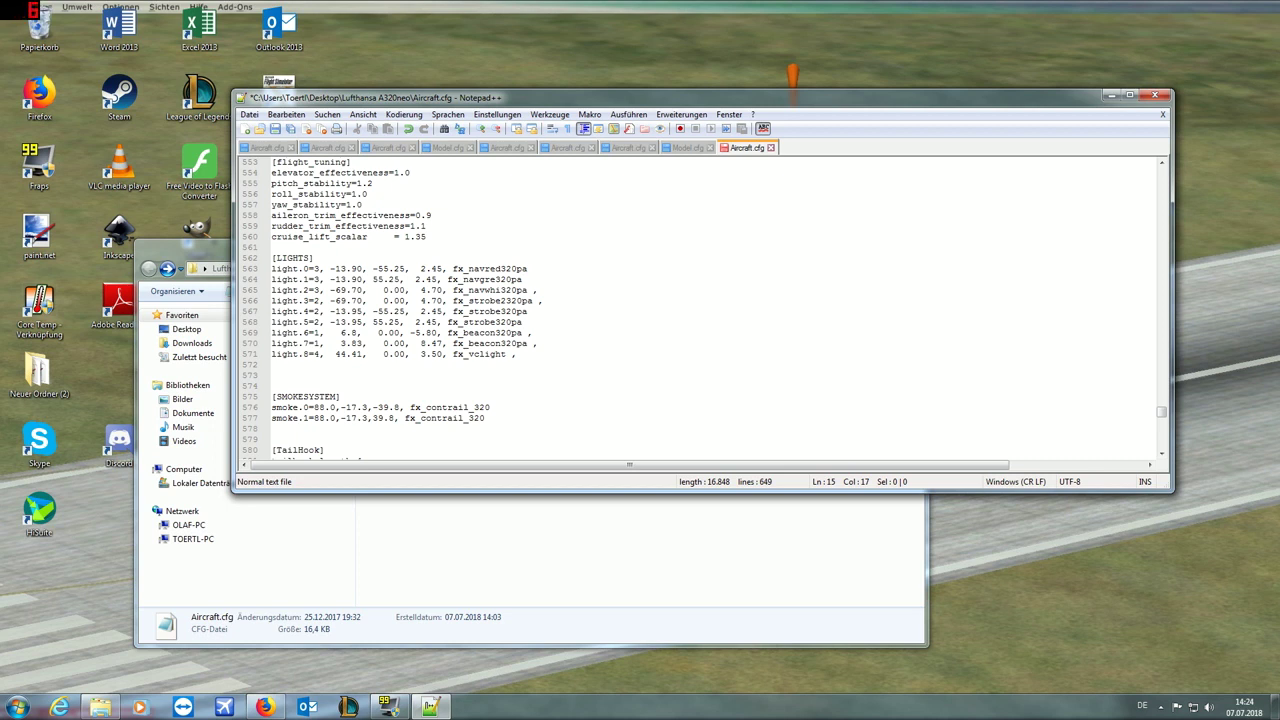
{"action": "left_click_drag", "start_coordinate": [325, 311], "coordinate": [345, 322]}
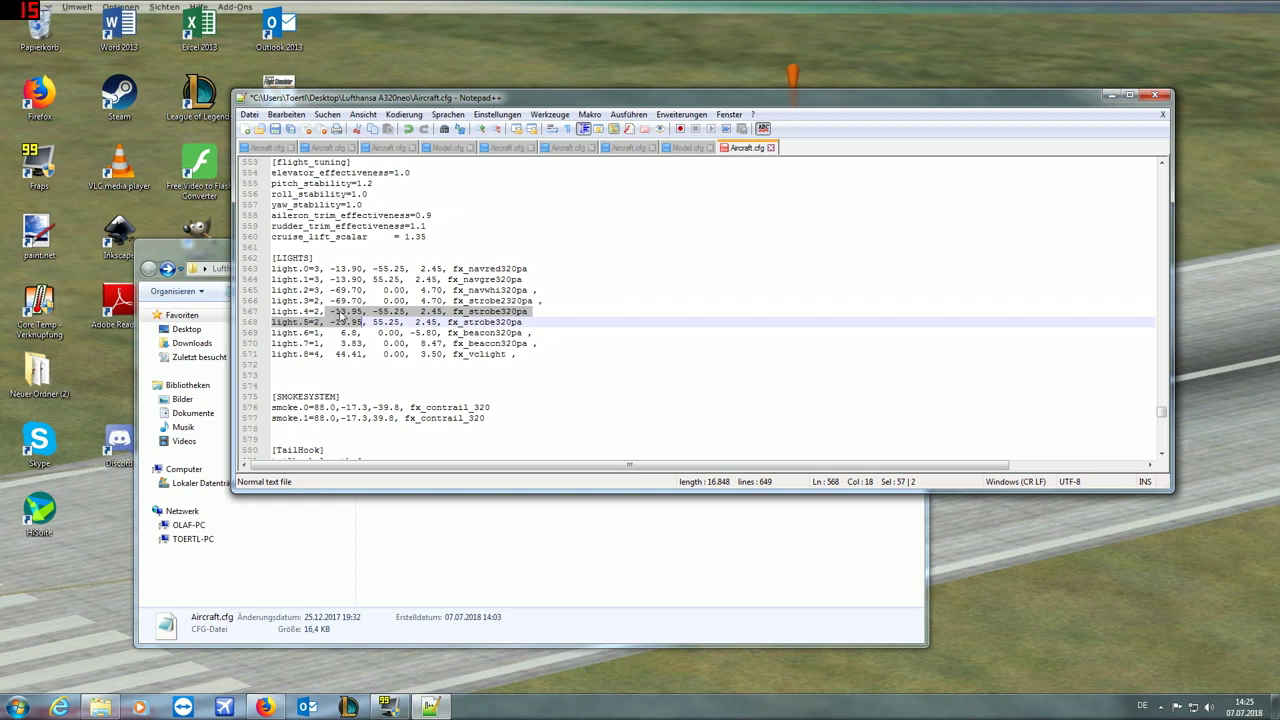
Step: Look over the light.4 and light.5 strobe entries, then close Notepad++
{"action": "left_click", "coordinate": [329, 312]}
{"action": "left_click_drag", "start_coordinate": [329, 312], "coordinate": [363, 322]}
{"action": "left_click_drag", "start_coordinate": [522, 322], "coordinate": [300, 312]}
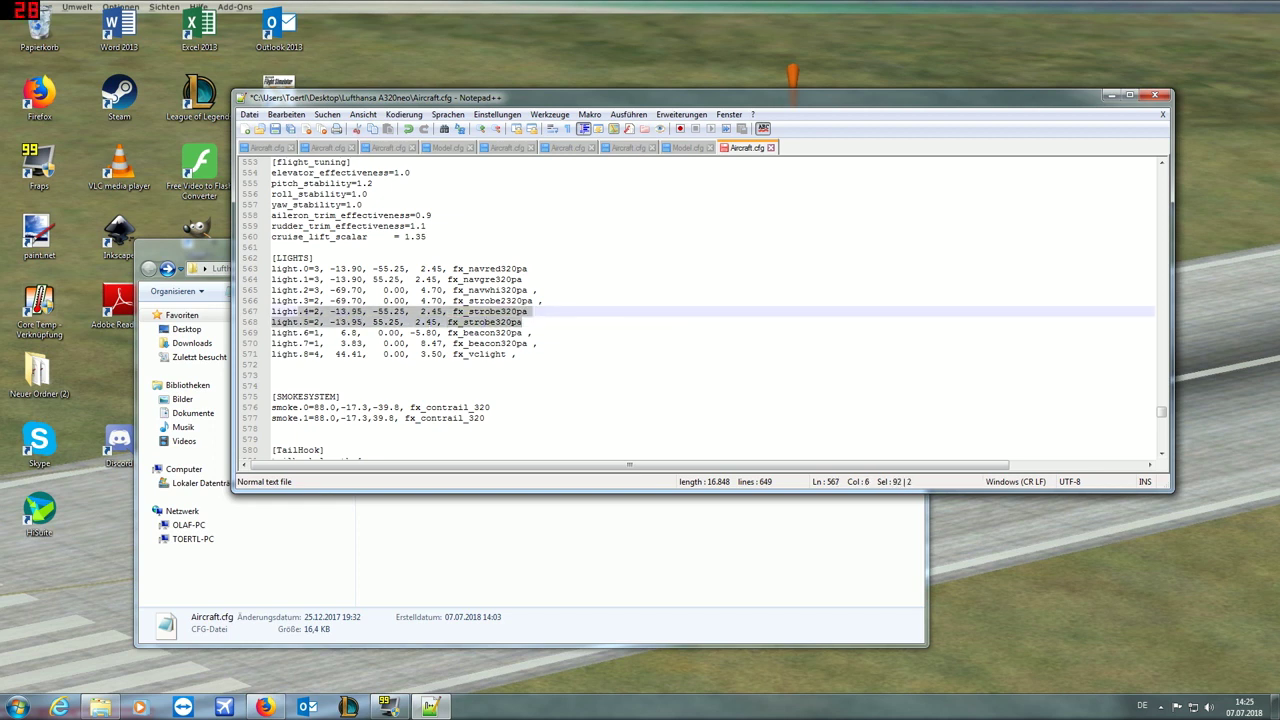
{"action": "left_click_drag", "start_coordinate": [560, 364], "coordinate": [573, 374]}
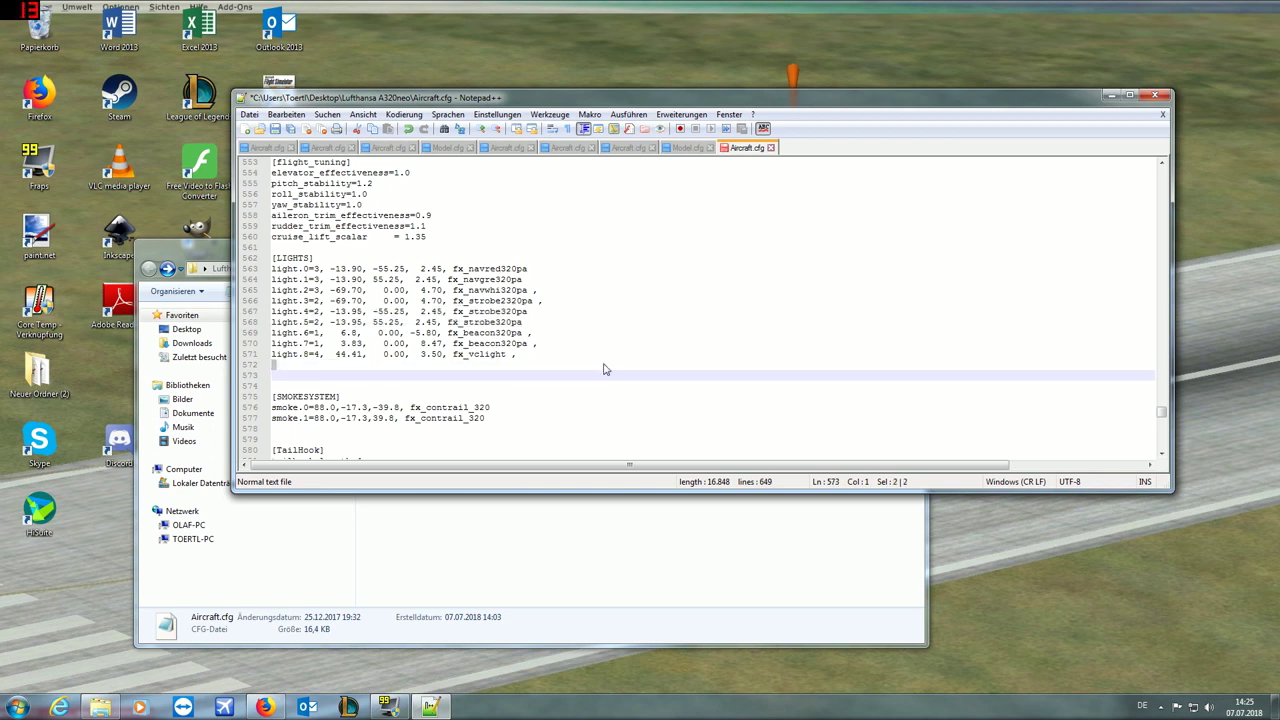
{"action": "left_click", "coordinate": [528, 311]}
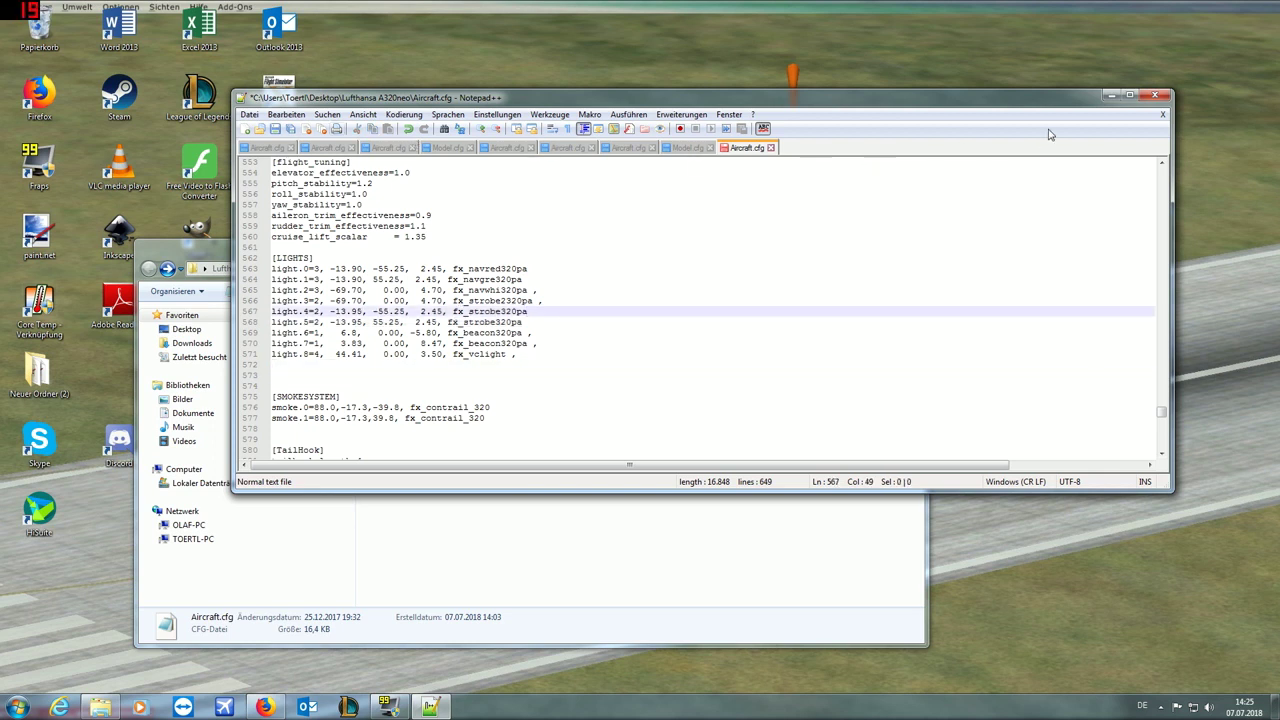
{"action": "left_click", "coordinate": [1155, 95]}
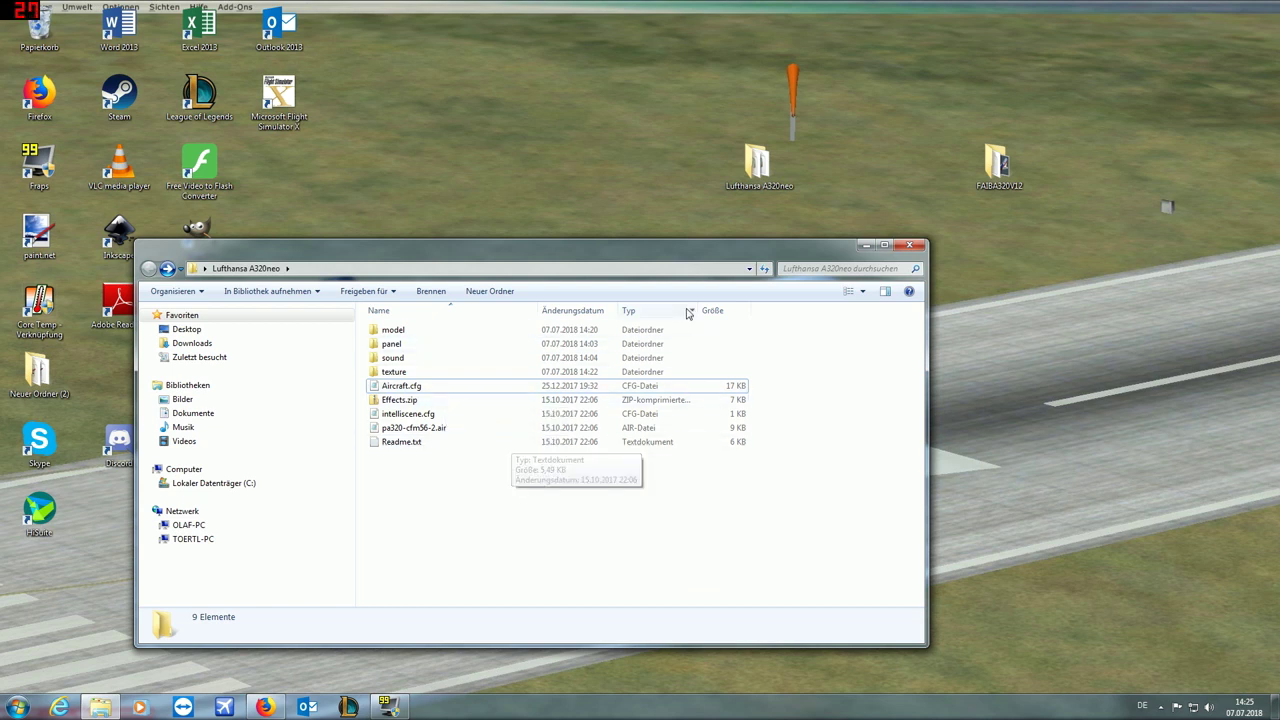
Step: Reopen Explorer and browse to C:\Programme (x86)\Microsoft Games\Microsoft Flight Simulator X\SimObjects\Airplanes
{"action": "left_click", "coordinate": [909, 245]}
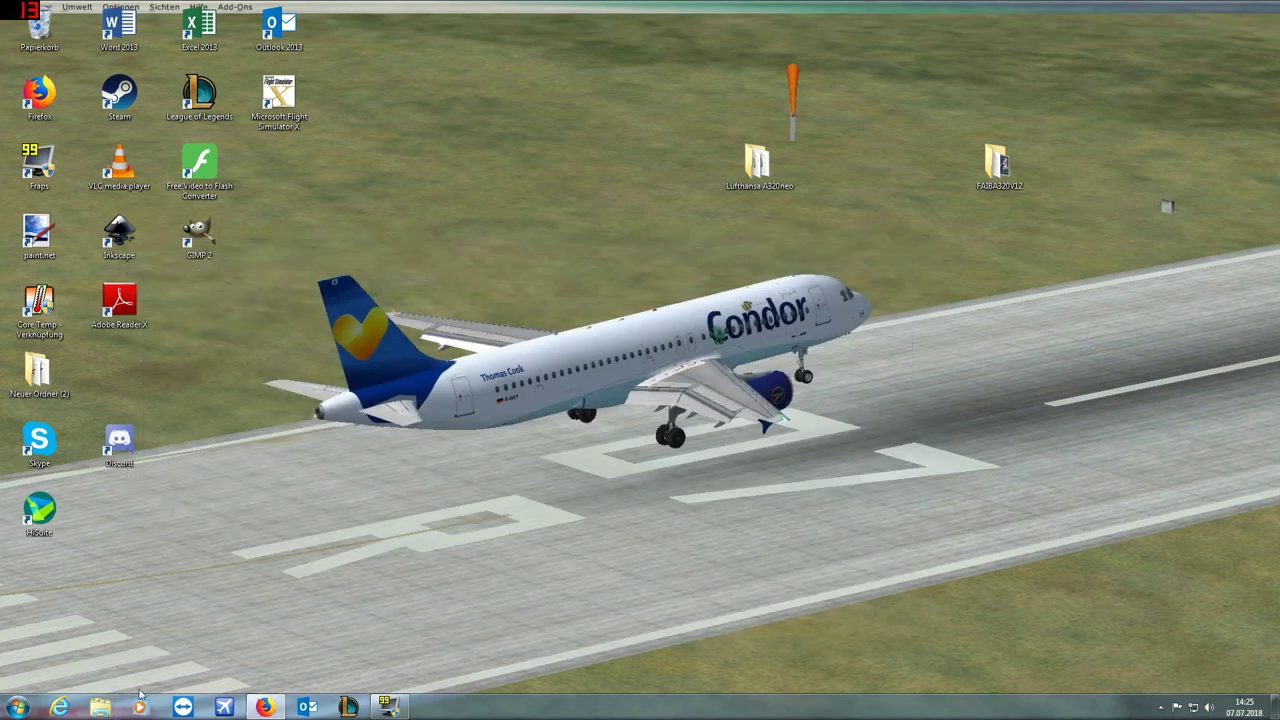
{"action": "left_click_drag", "start_coordinate": [776, 156], "coordinate": [776, 226]}
{"action": "double_click", "coordinate": [776, 226]}
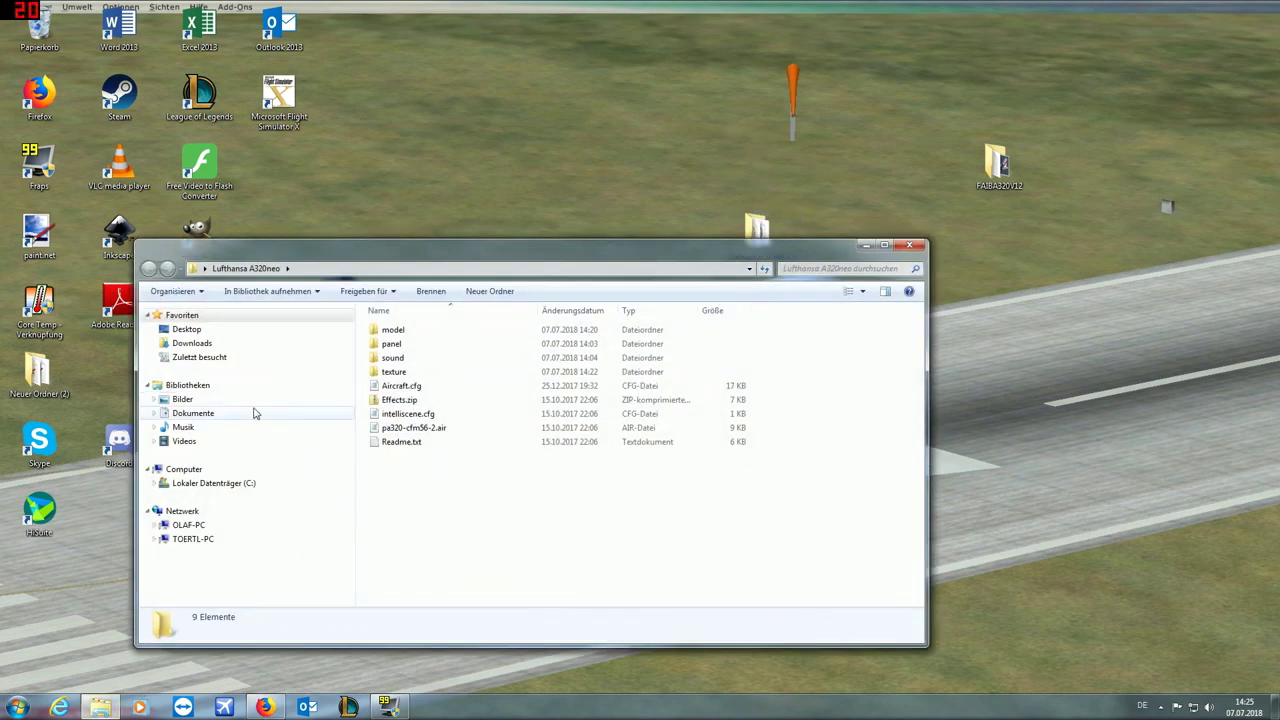
{"action": "left_click", "coordinate": [205, 484]}
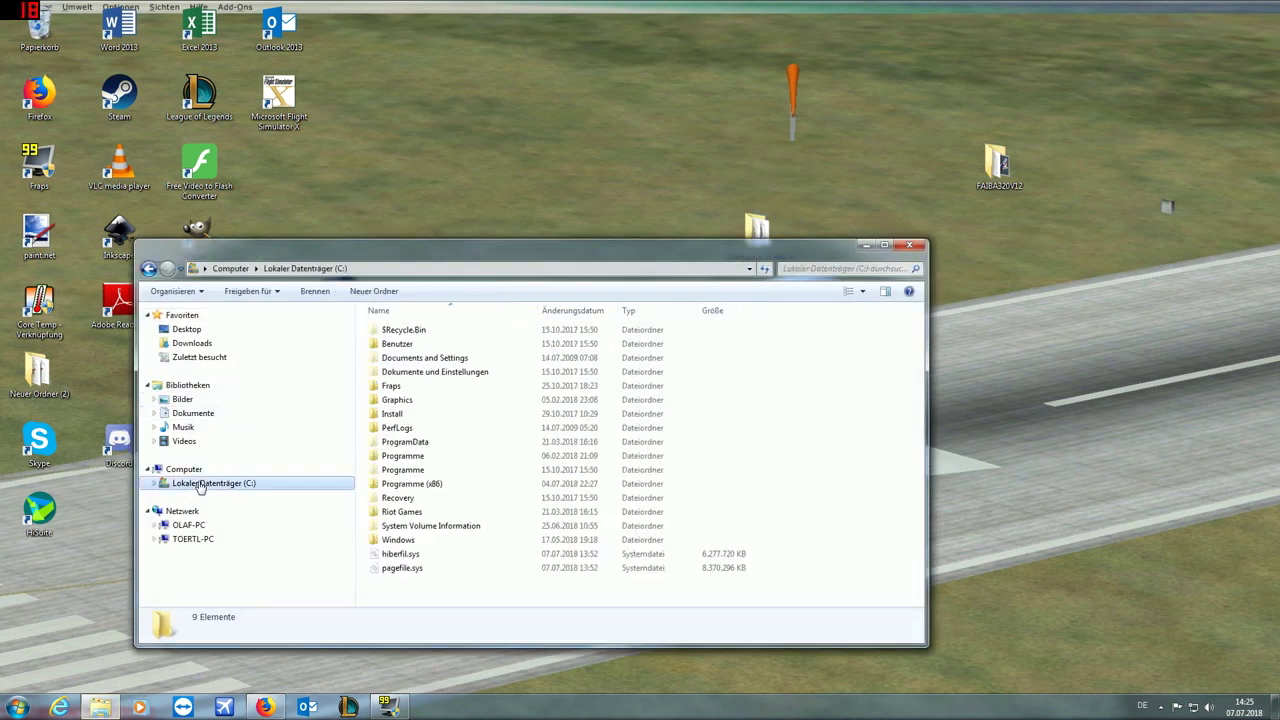
{"action": "double_click", "coordinate": [411, 483]}
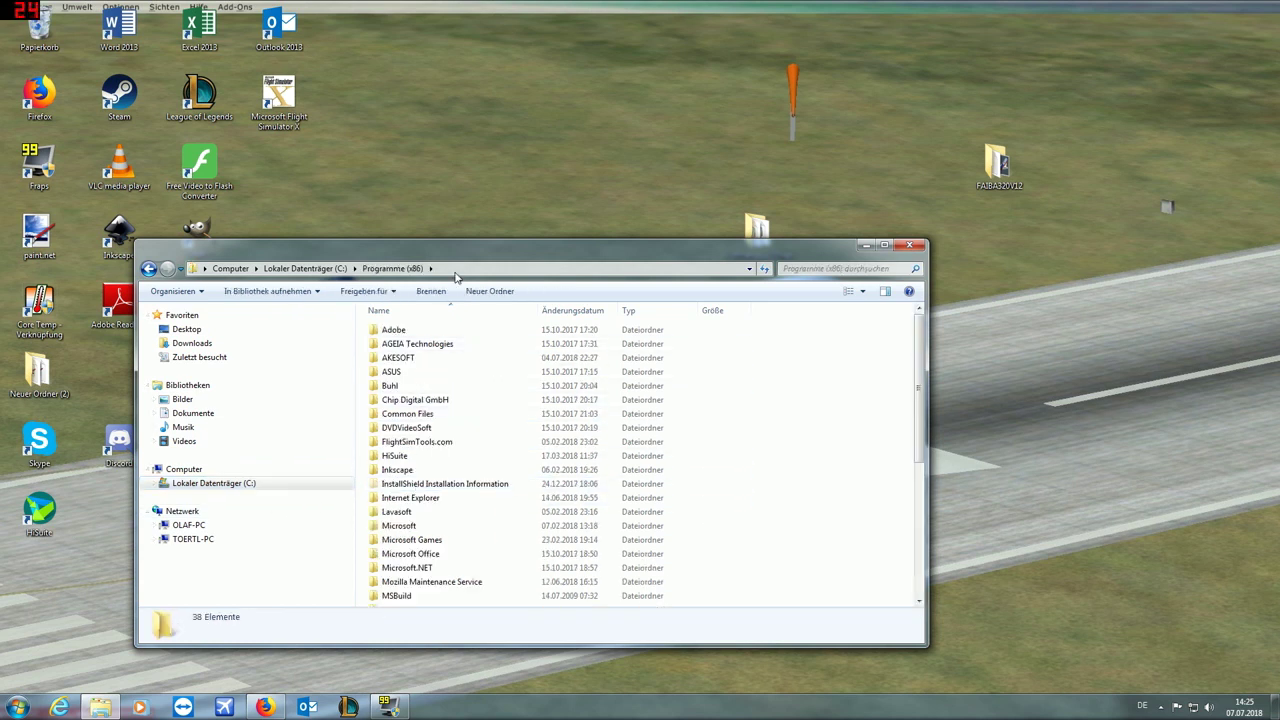
{"action": "double_click", "coordinate": [422, 540]}
{"action": "double_click", "coordinate": [420, 344]}
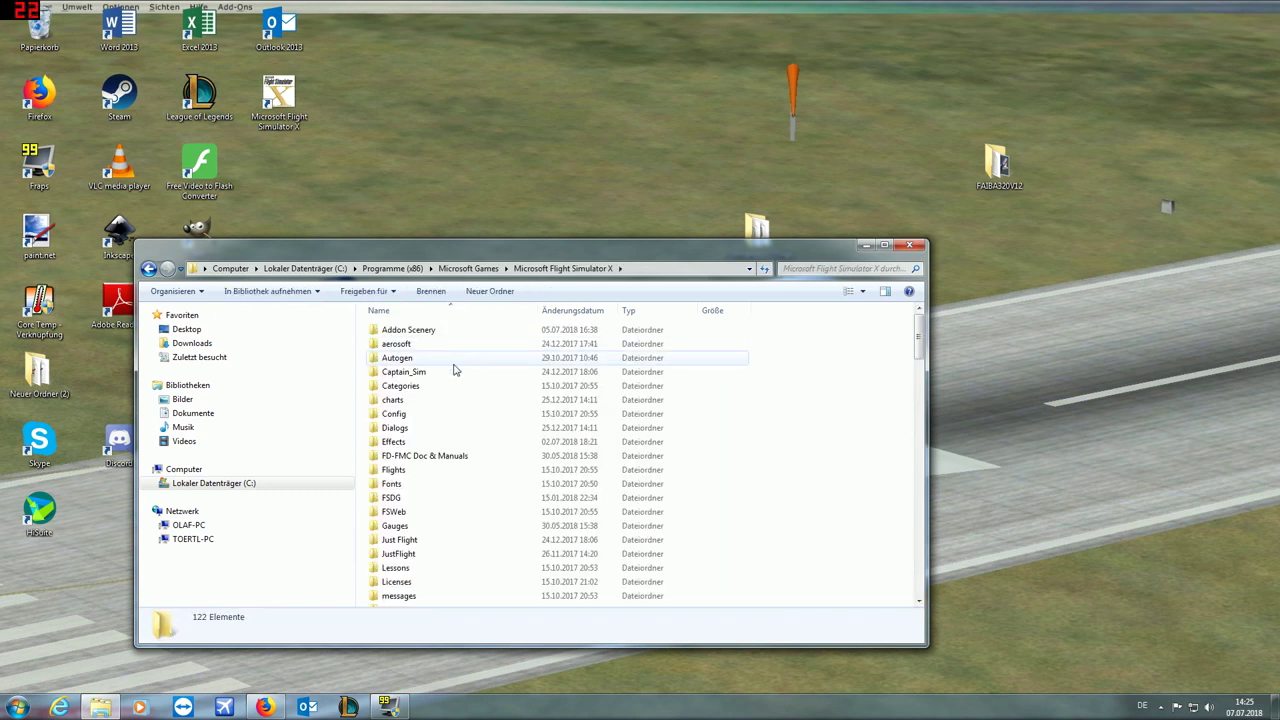
{"action": "scroll", "coordinate": [401, 591], "scroll_direction": "down", "scroll_amount": 5}
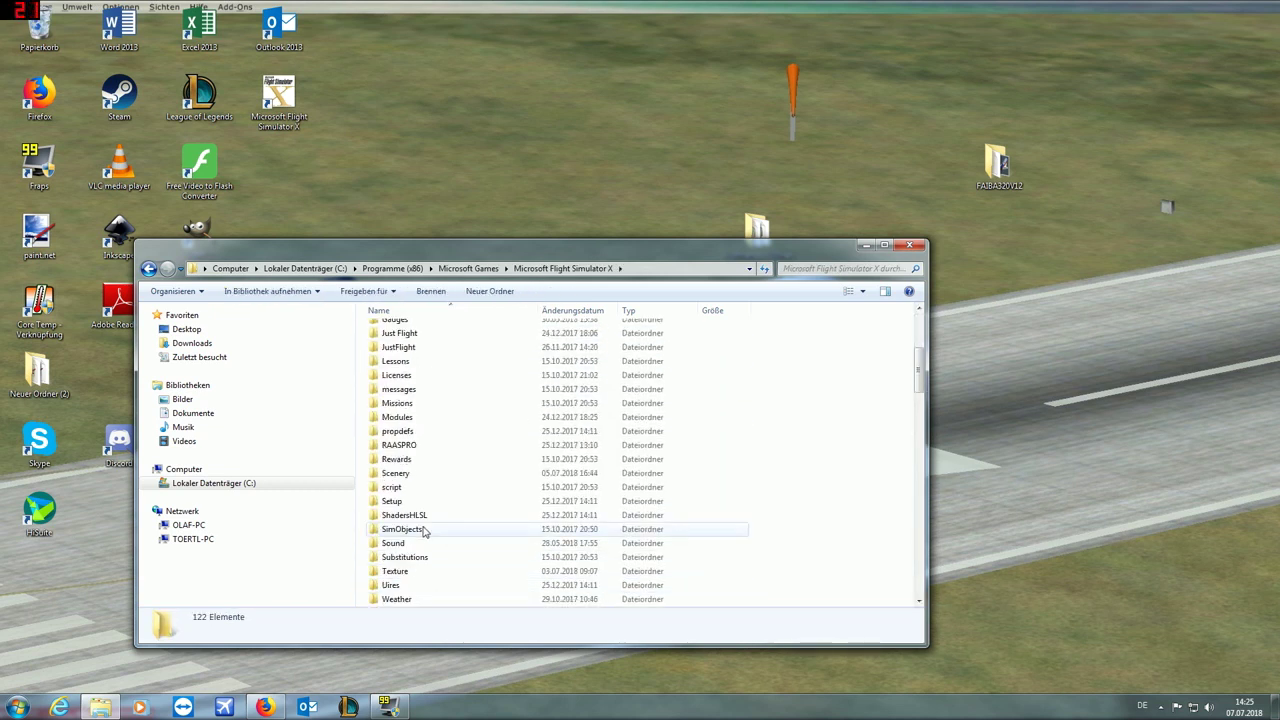
{"action": "double_click", "coordinate": [422, 530]}
{"action": "double_click", "coordinate": [432, 333]}
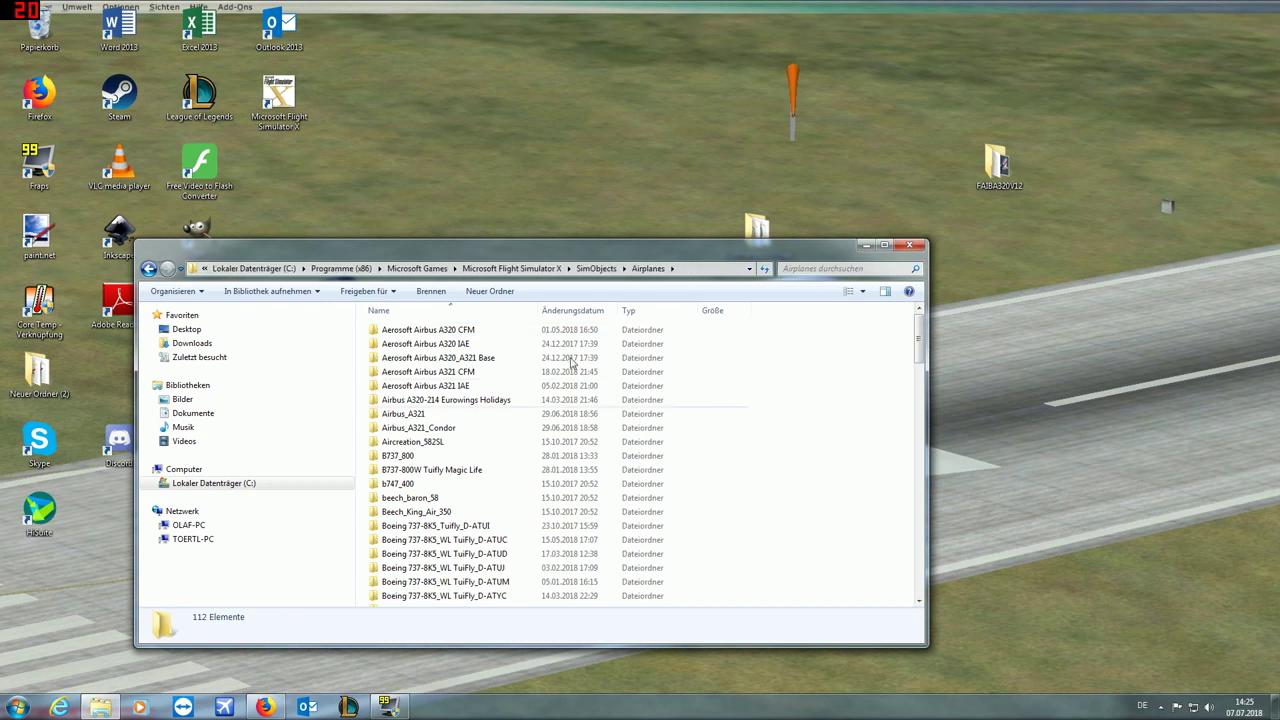
Step: Locate and select the Lufthansa A320-NEO D-AINB folder in Airplanes
{"action": "left_click_drag", "start_coordinate": [586, 258], "coordinate": [800, 165]}
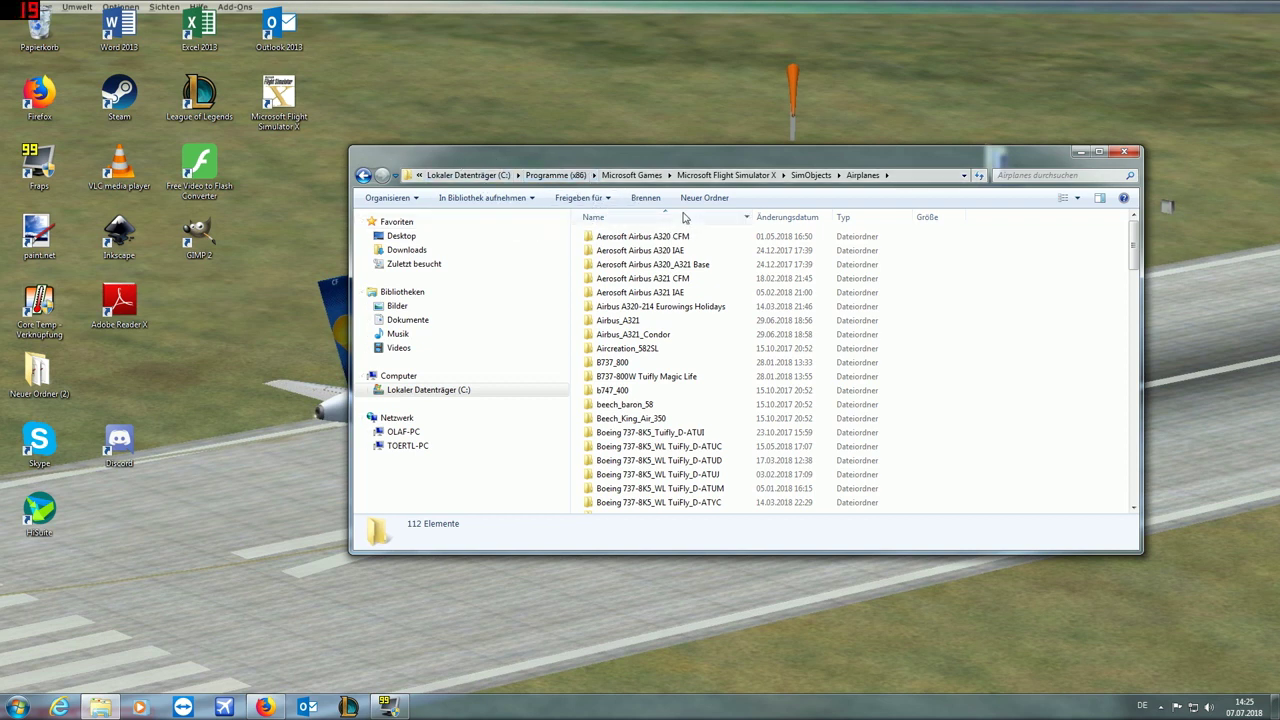
{"action": "scroll", "coordinate": [742, 375], "scroll_direction": "down", "scroll_amount": 3}
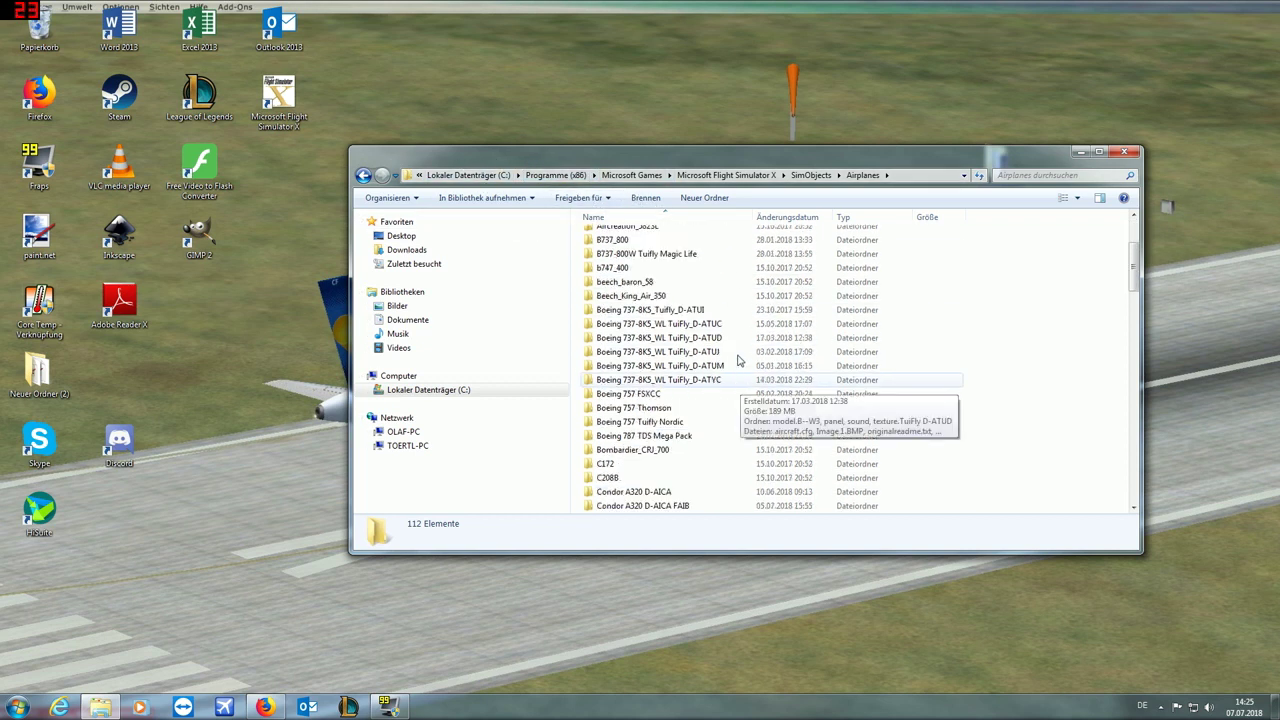
{"action": "scroll", "coordinate": [745, 358], "scroll_direction": "down", "scroll_amount": 5}
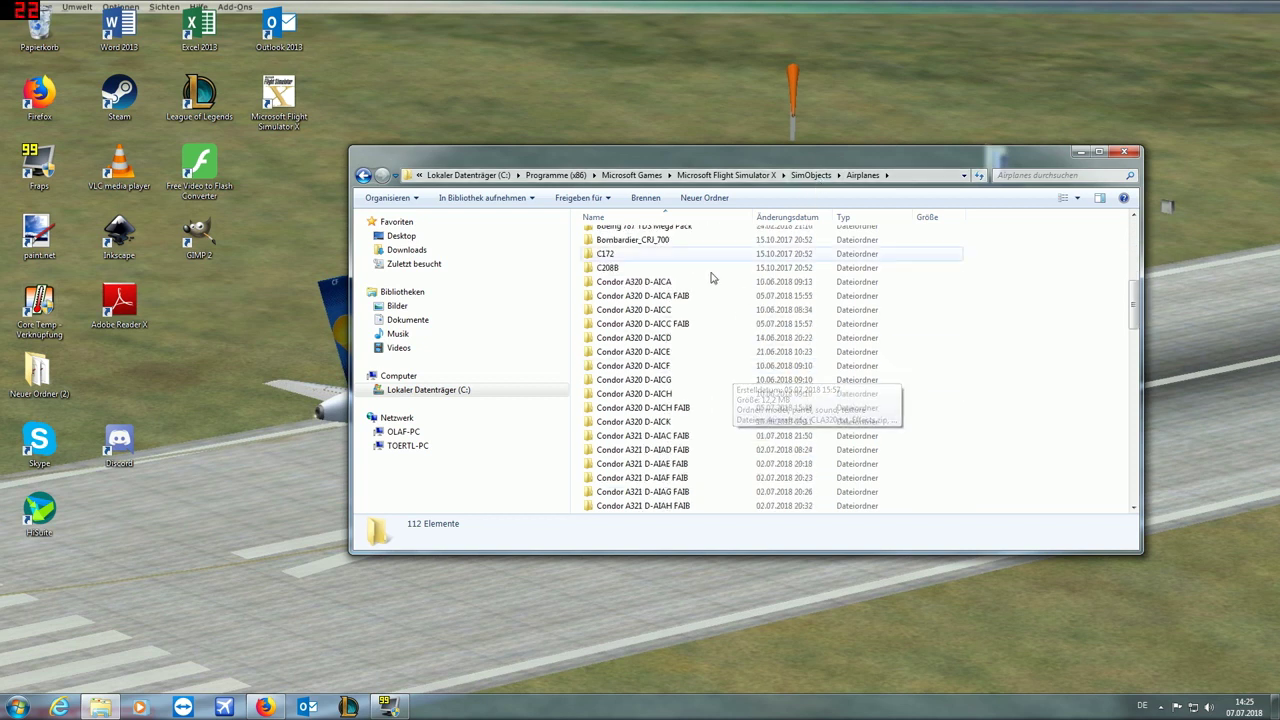
{"action": "scroll", "coordinate": [712, 280], "scroll_direction": "down", "scroll_amount": 15}
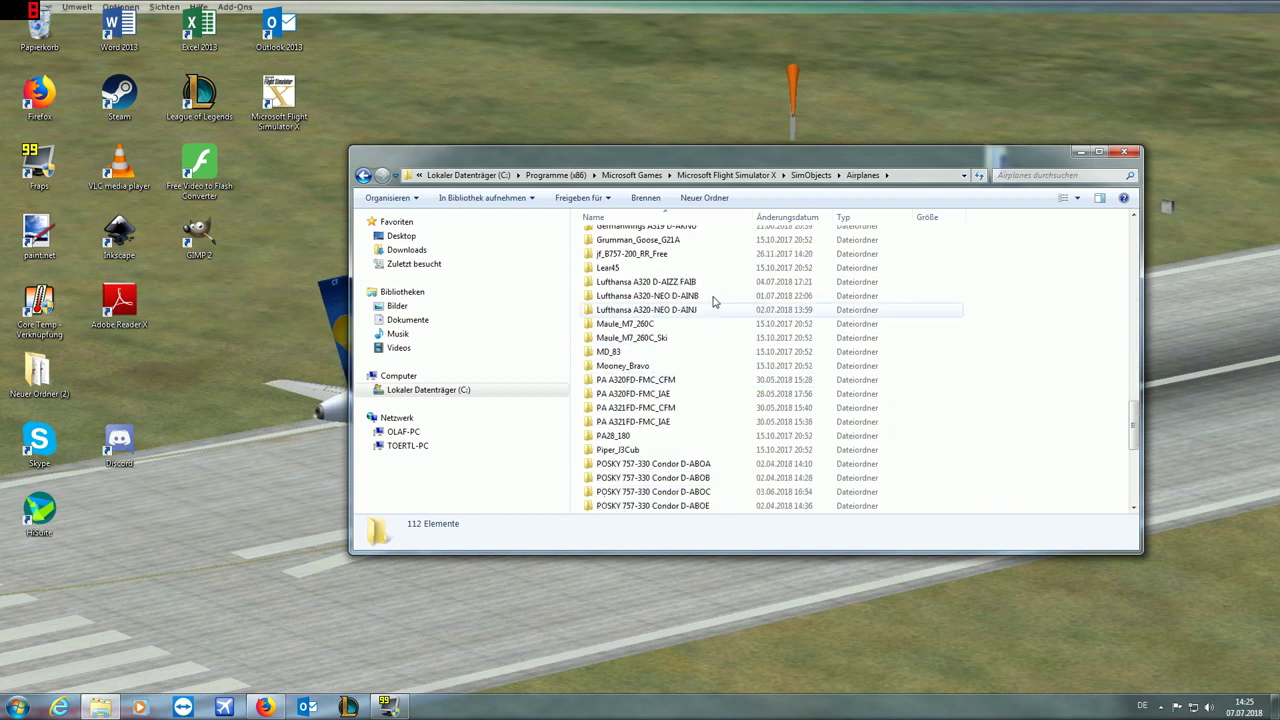
{"action": "left_click", "coordinate": [698, 296]}
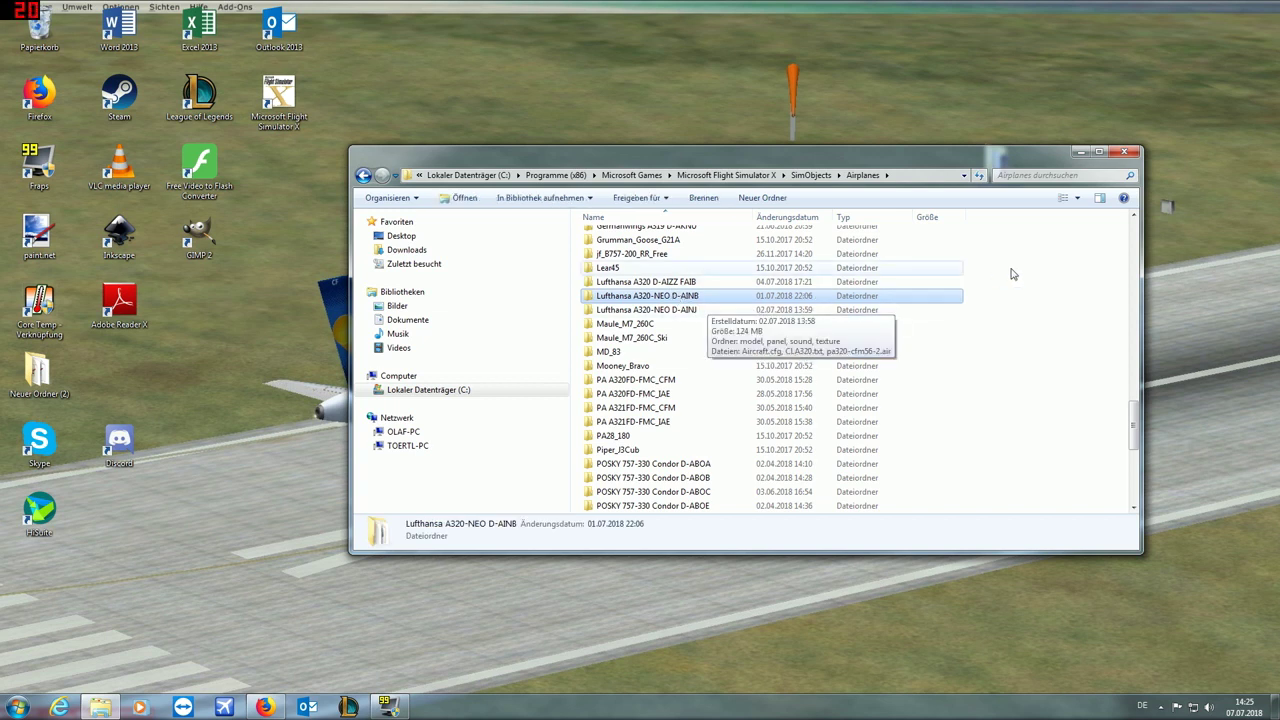
Step: Close Explorer and move both aircraft folders to the desktop's lower left
{"action": "left_click", "coordinate": [1124, 151]}
{"action": "left_click_drag", "start_coordinate": [1080, 144], "coordinate": [727, 288]}
{"action": "left_click_drag", "start_coordinate": [757, 232], "coordinate": [39, 580]}
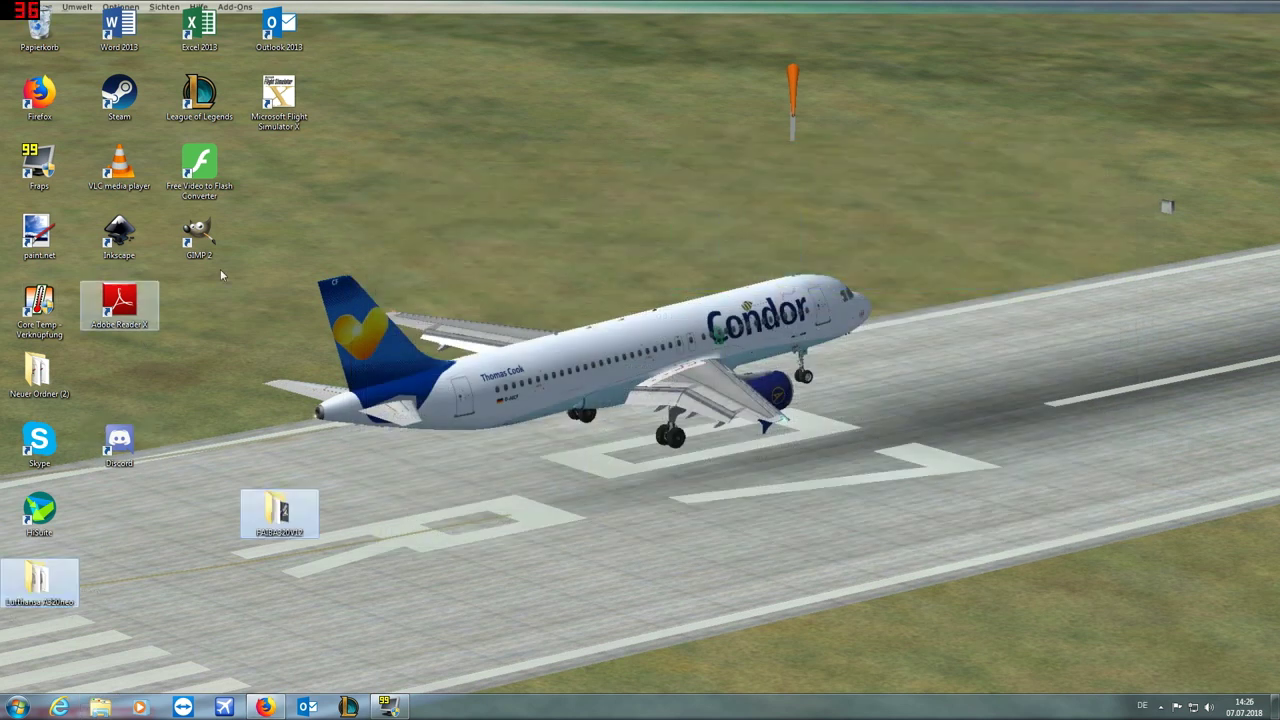
Step: Cycle the FSX takeoff views: right side window, virtual cockpit, then outside observer
{"action": "left_click", "coordinate": [312, 268]}
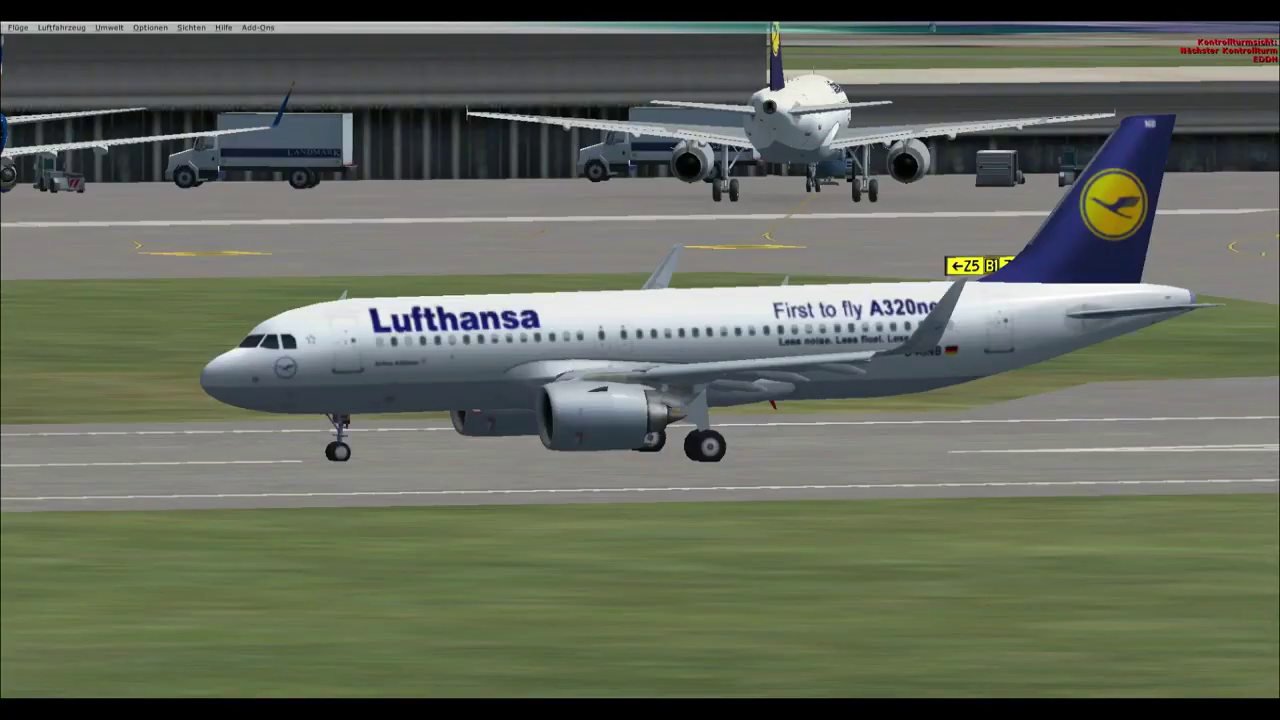
{"action": "key", "text": "a"}
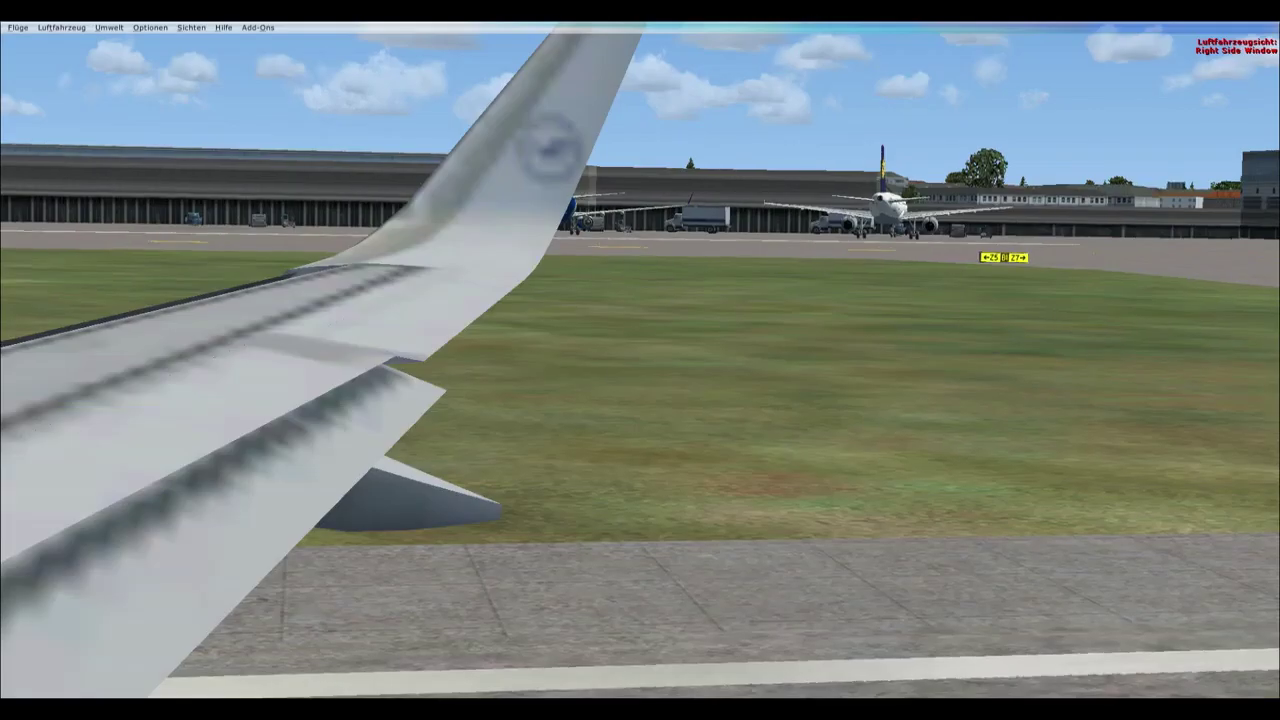
{"action": "key", "text": "s"}
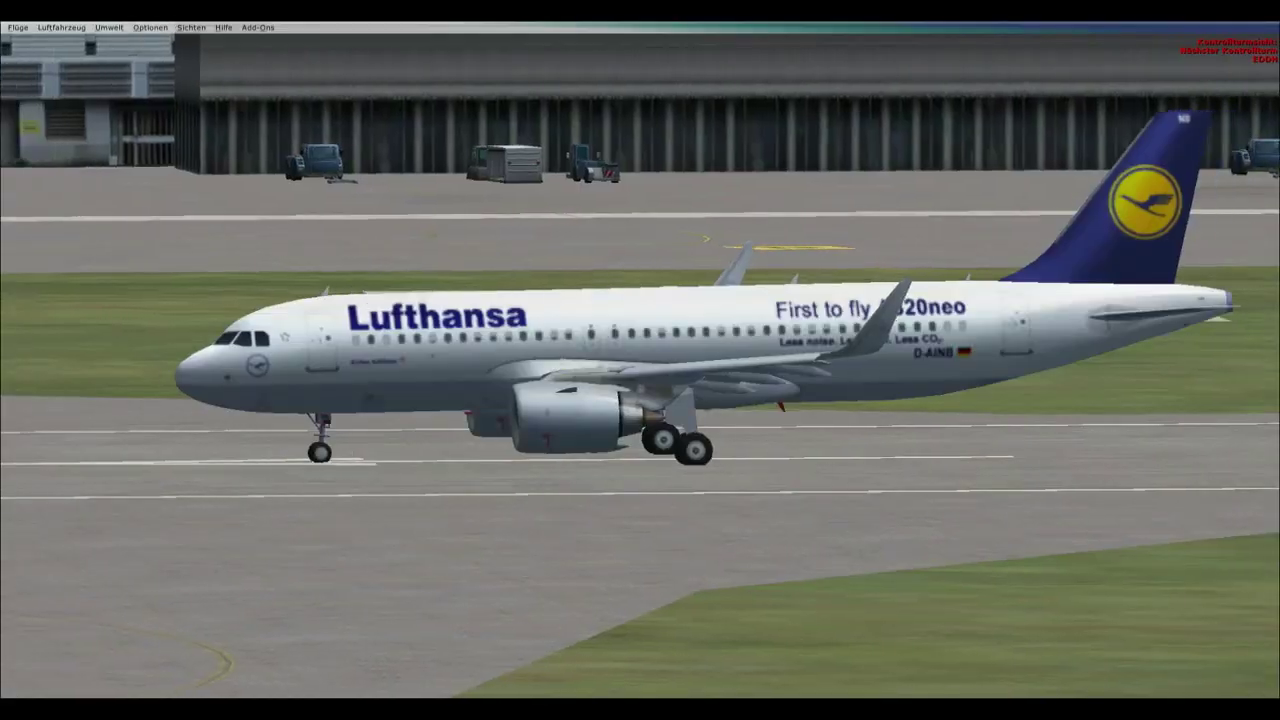
{"action": "key", "text": "s"}
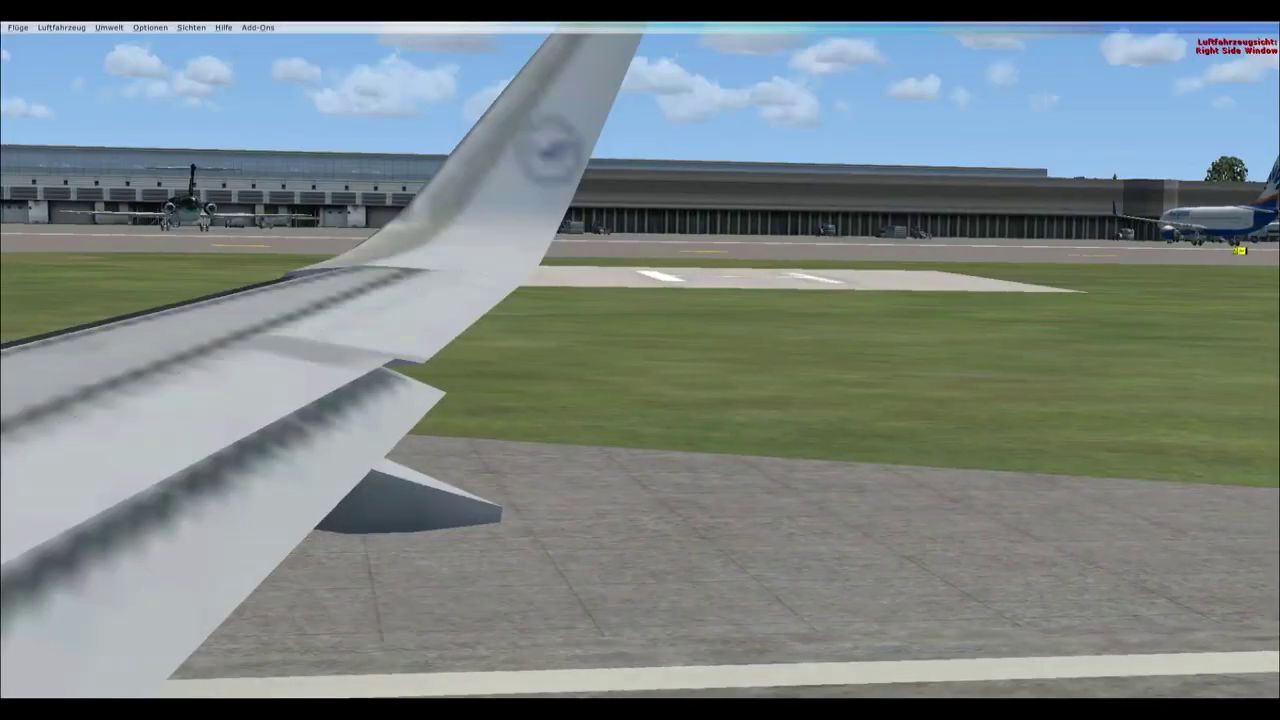
{"action": "key", "text": "s"}
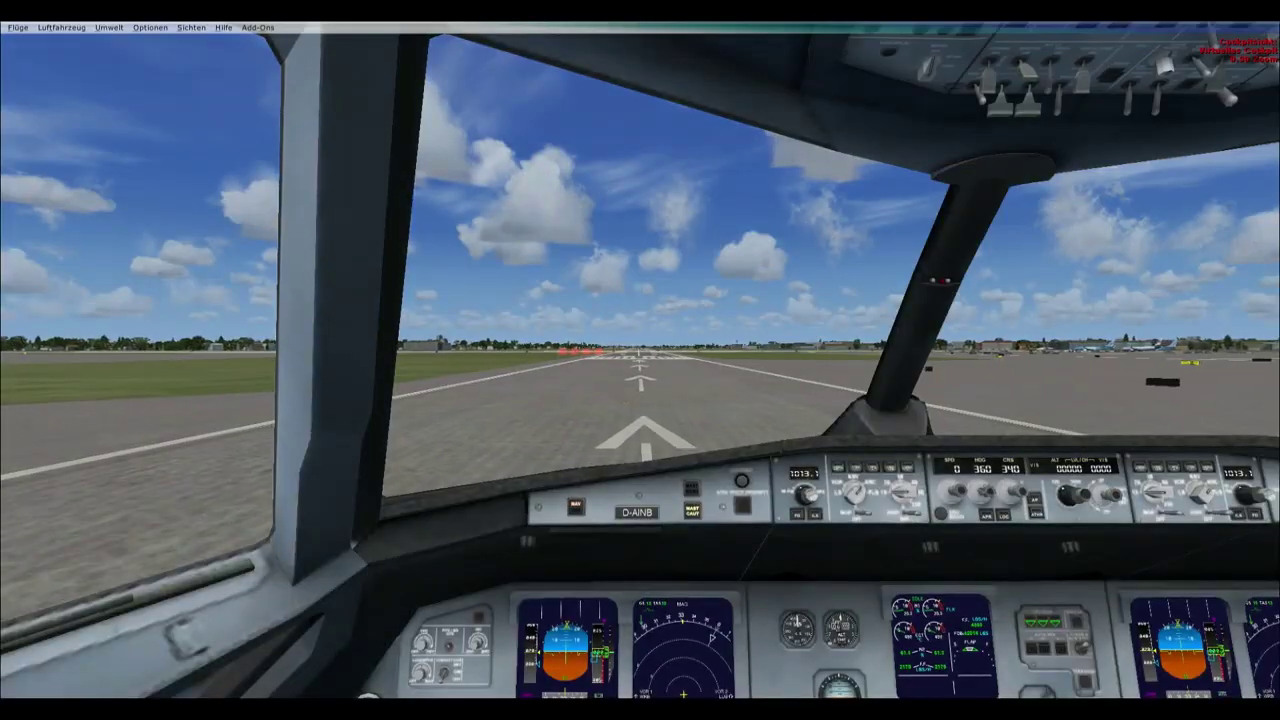
{"action": "key", "text": "s"}
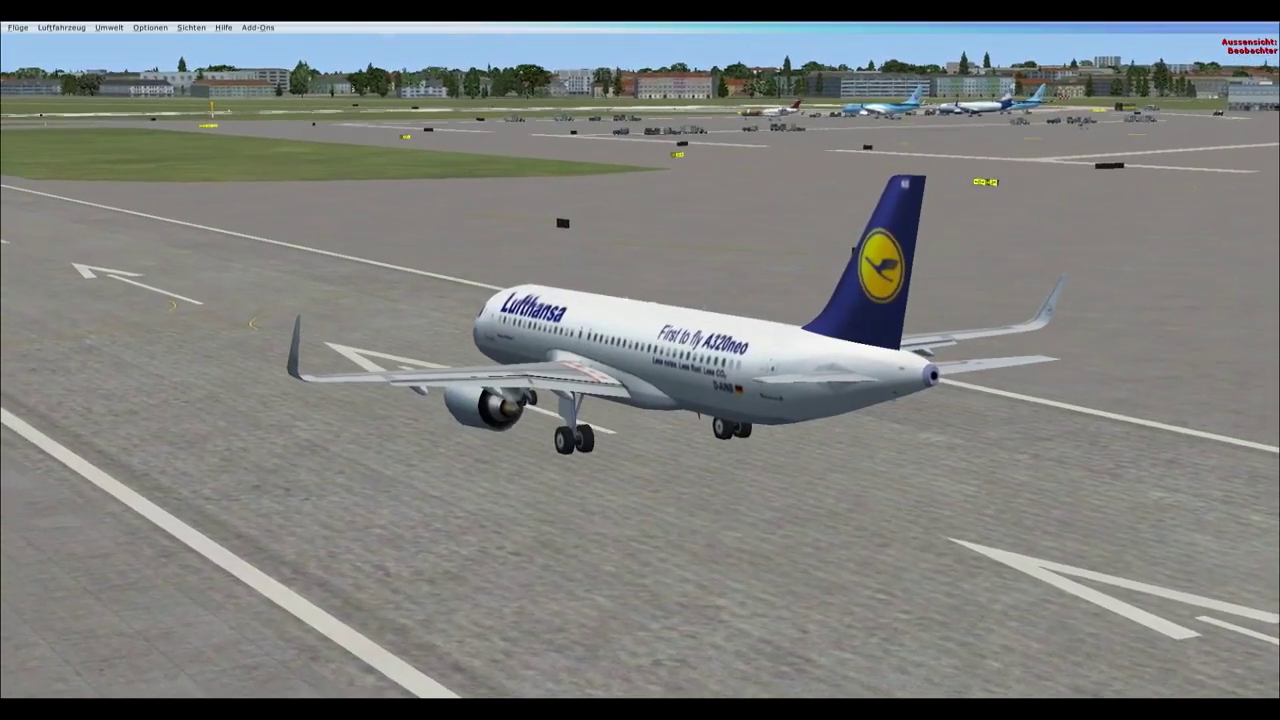